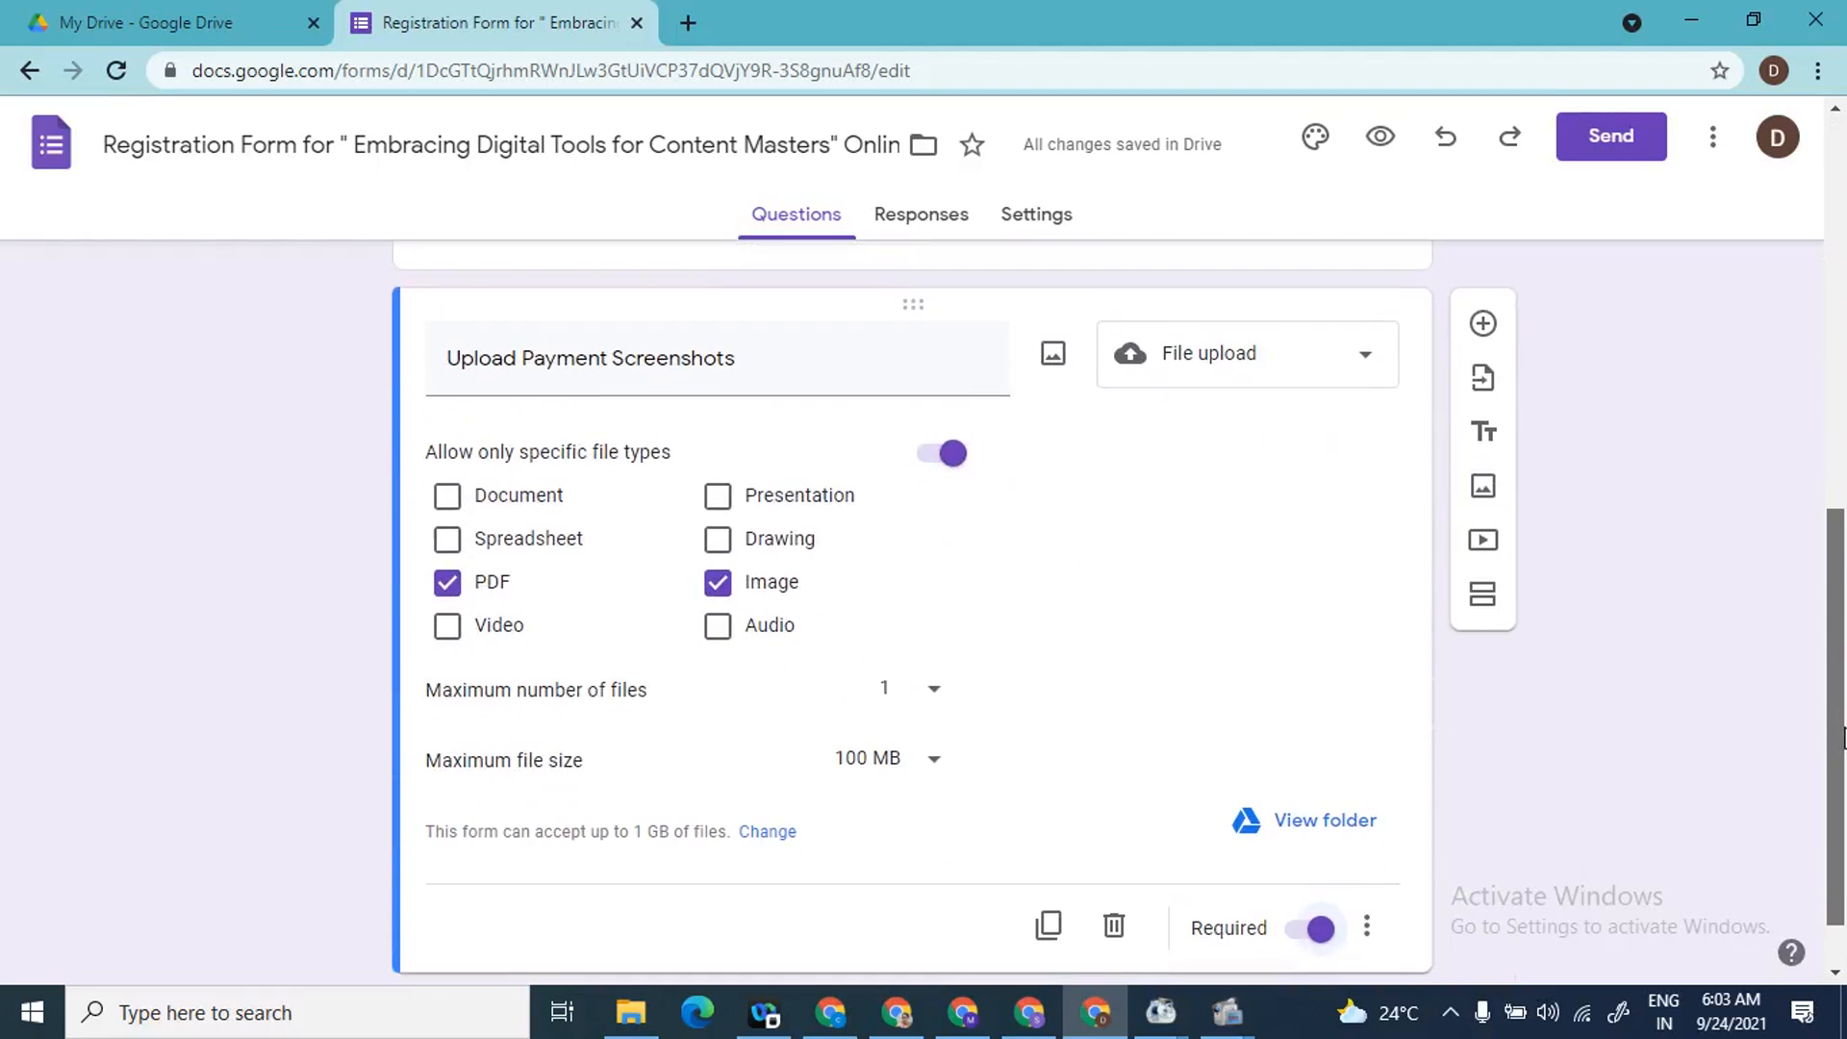
- Open the form's theme customization and set the theme color to green
scroll(1841, 672, up, 3)
scroll(1840, 681, down, 1)
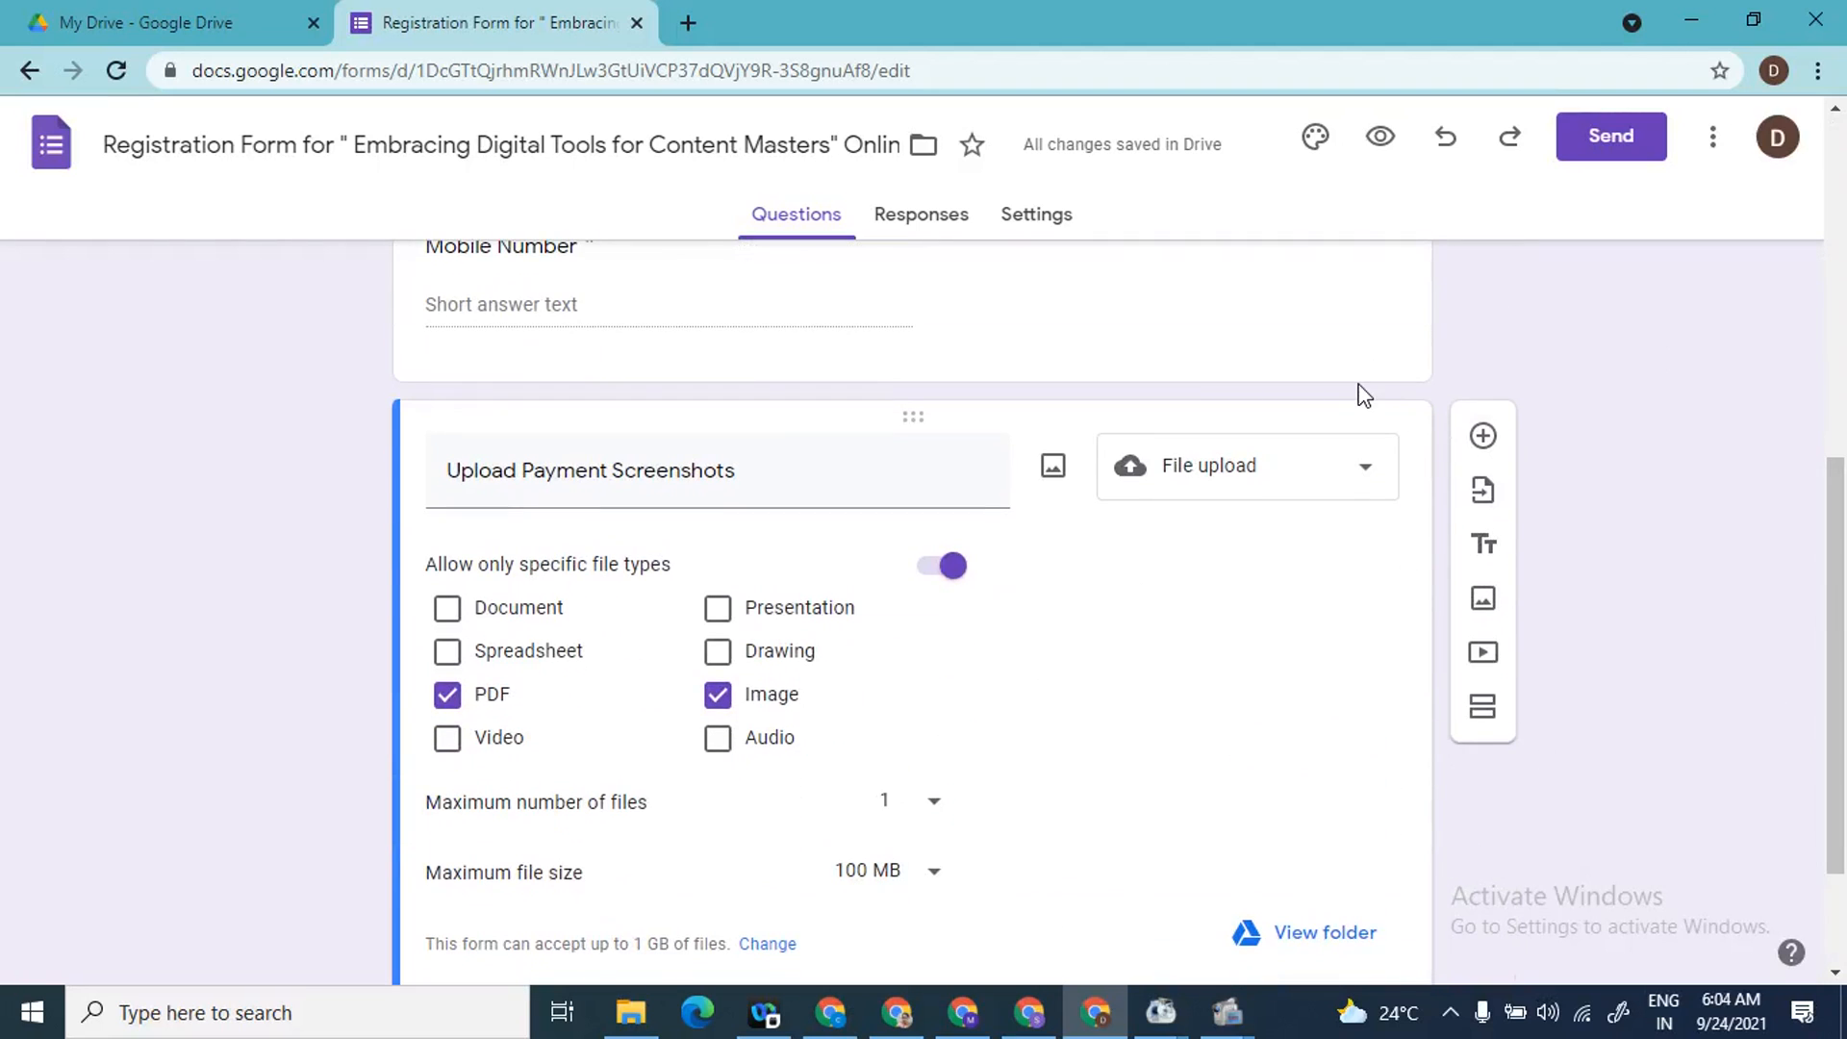
click(1340, 366)
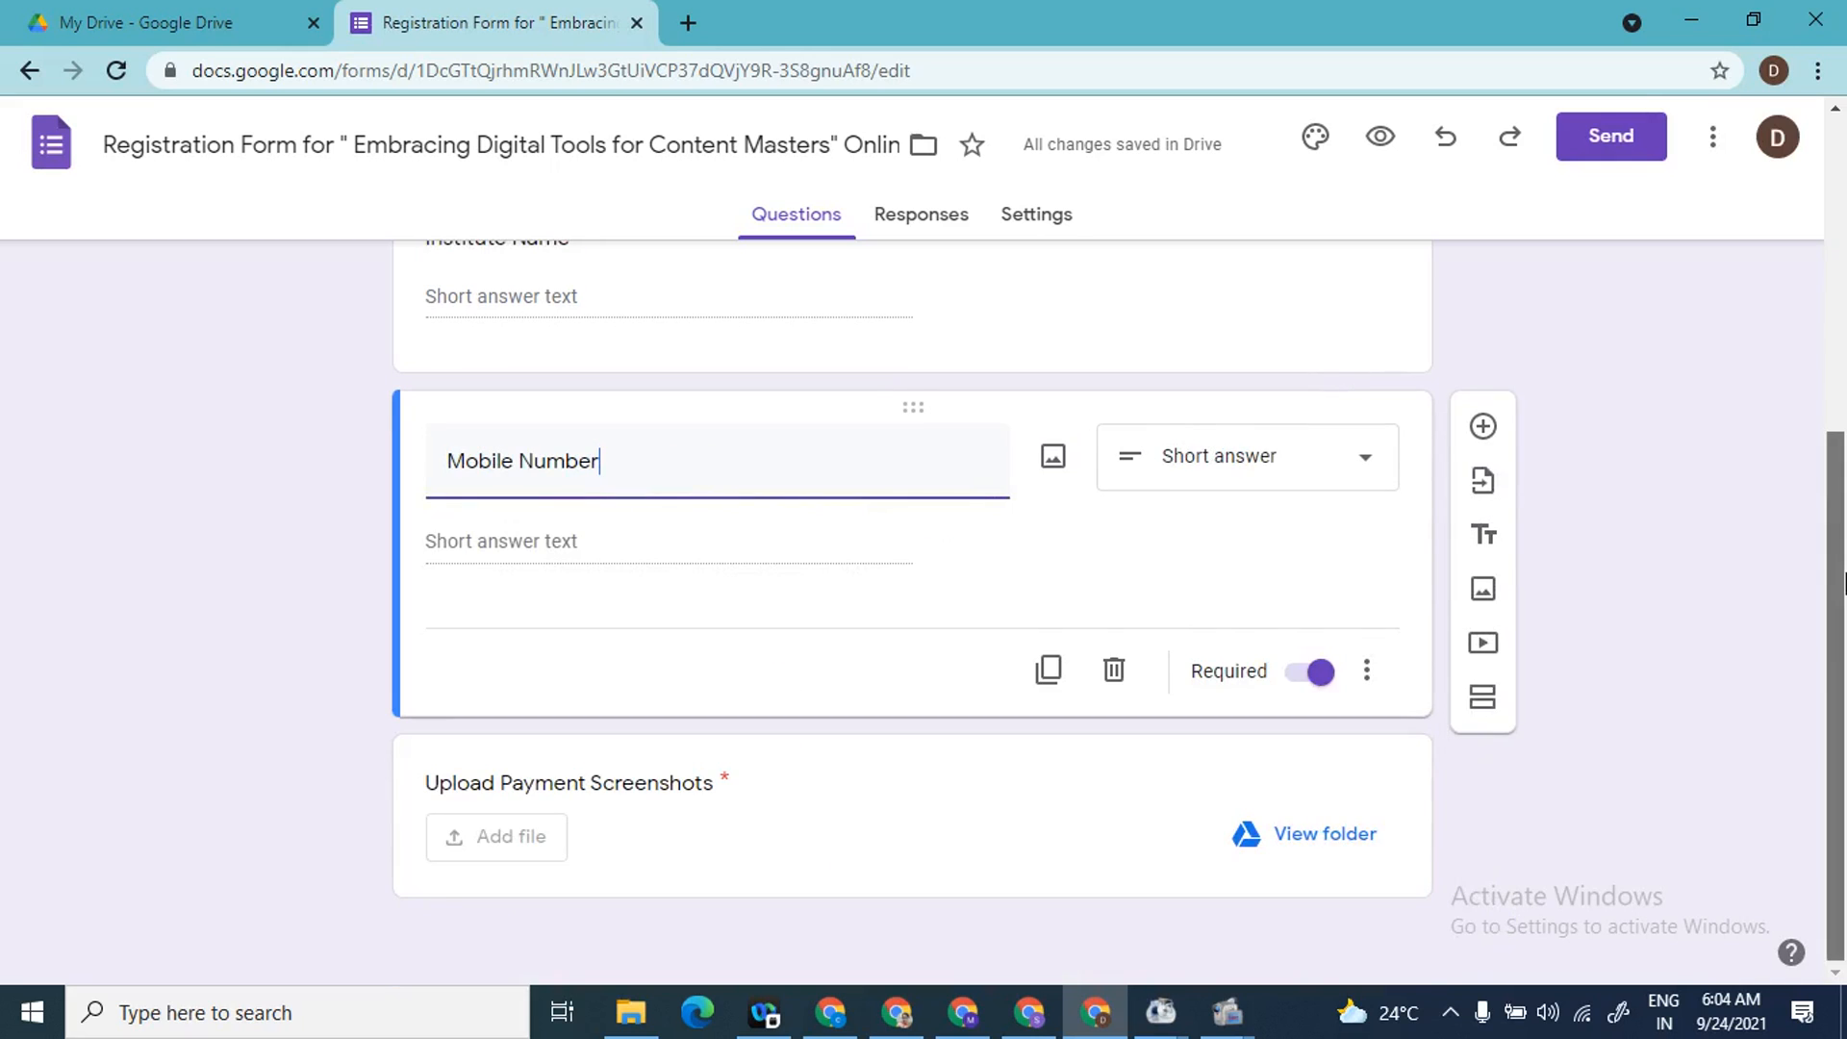
drag(1844, 582, 1819, 240)
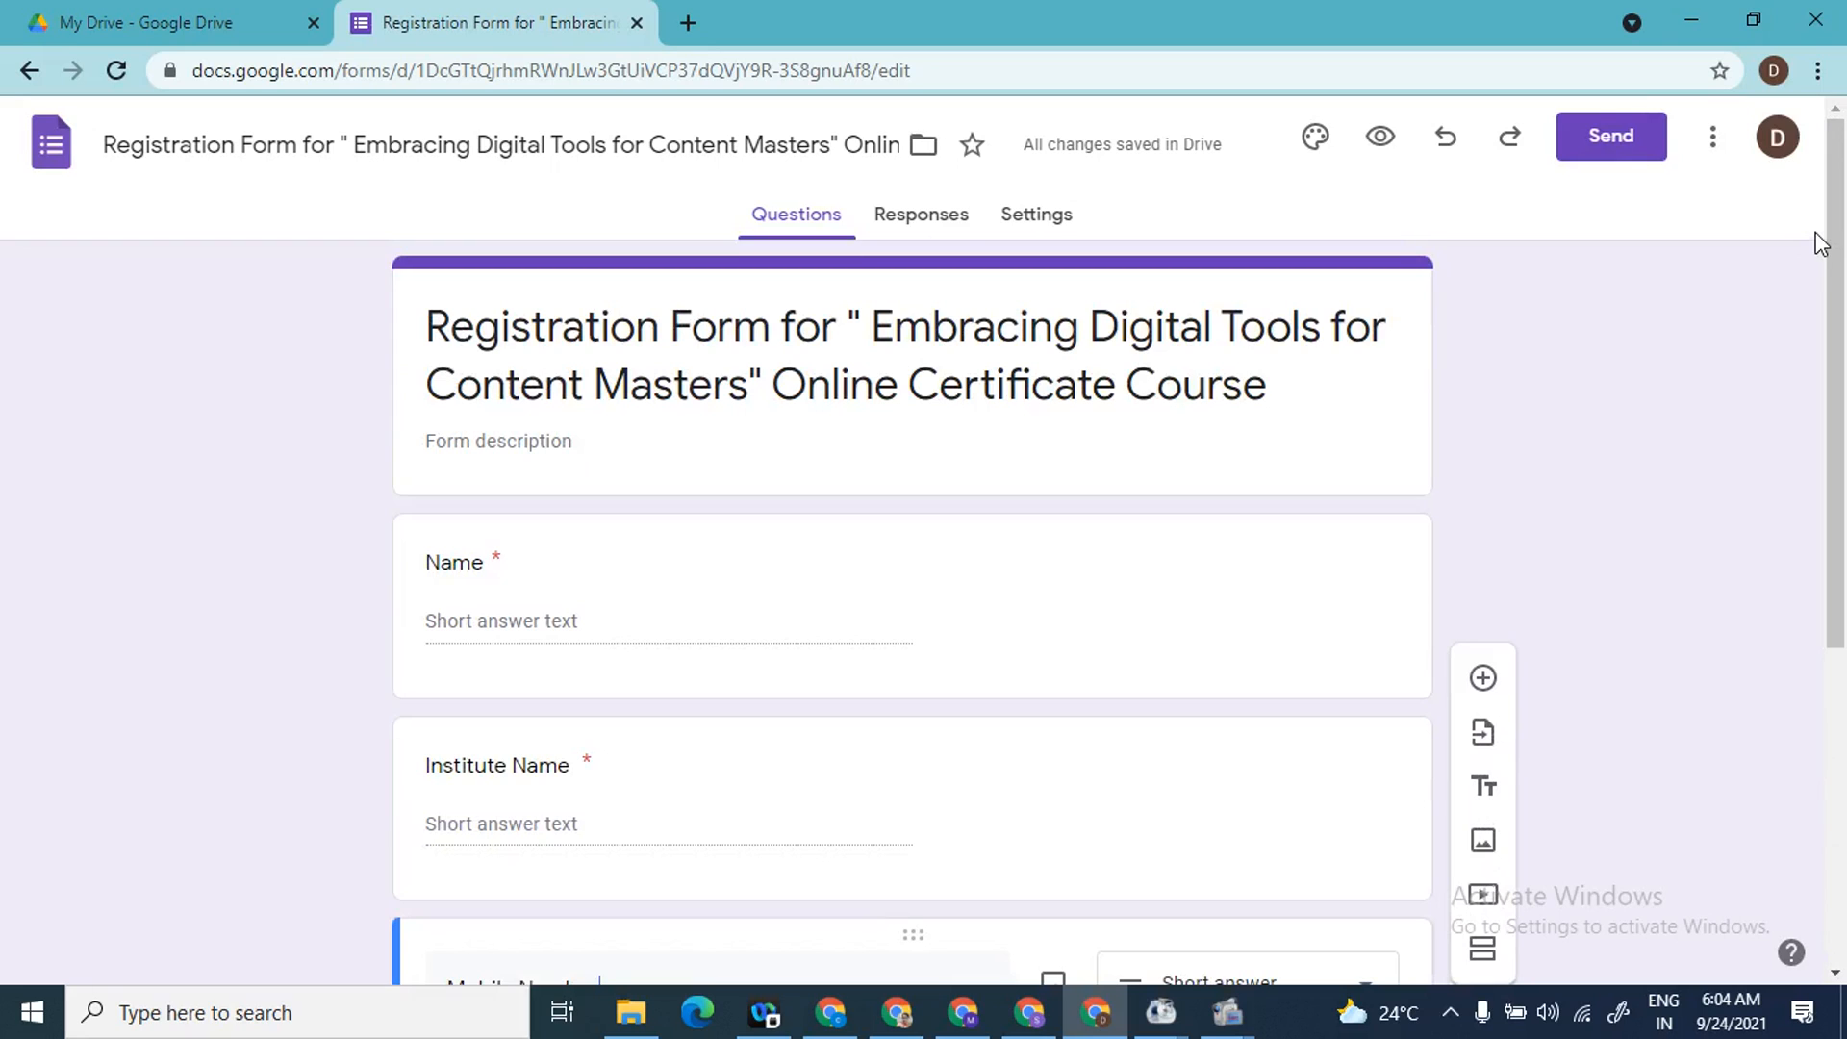
click(1318, 144)
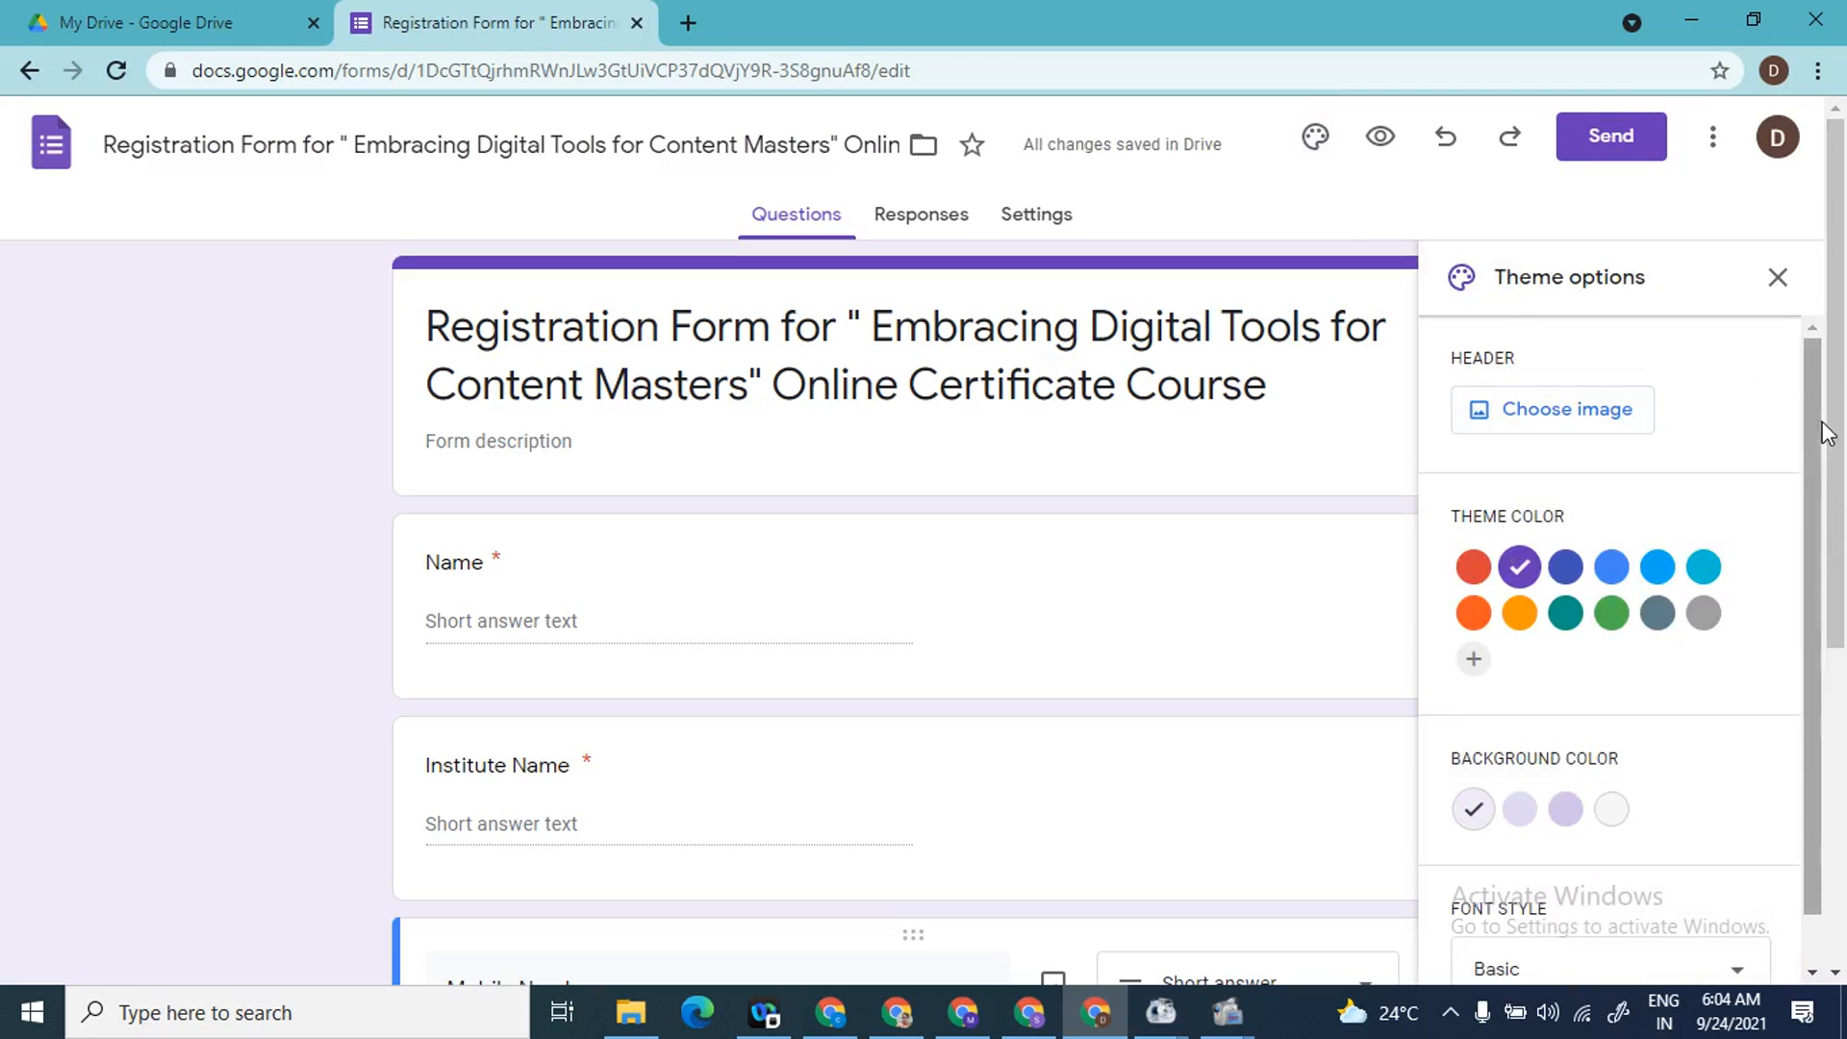
drag(1815, 426, 1825, 547)
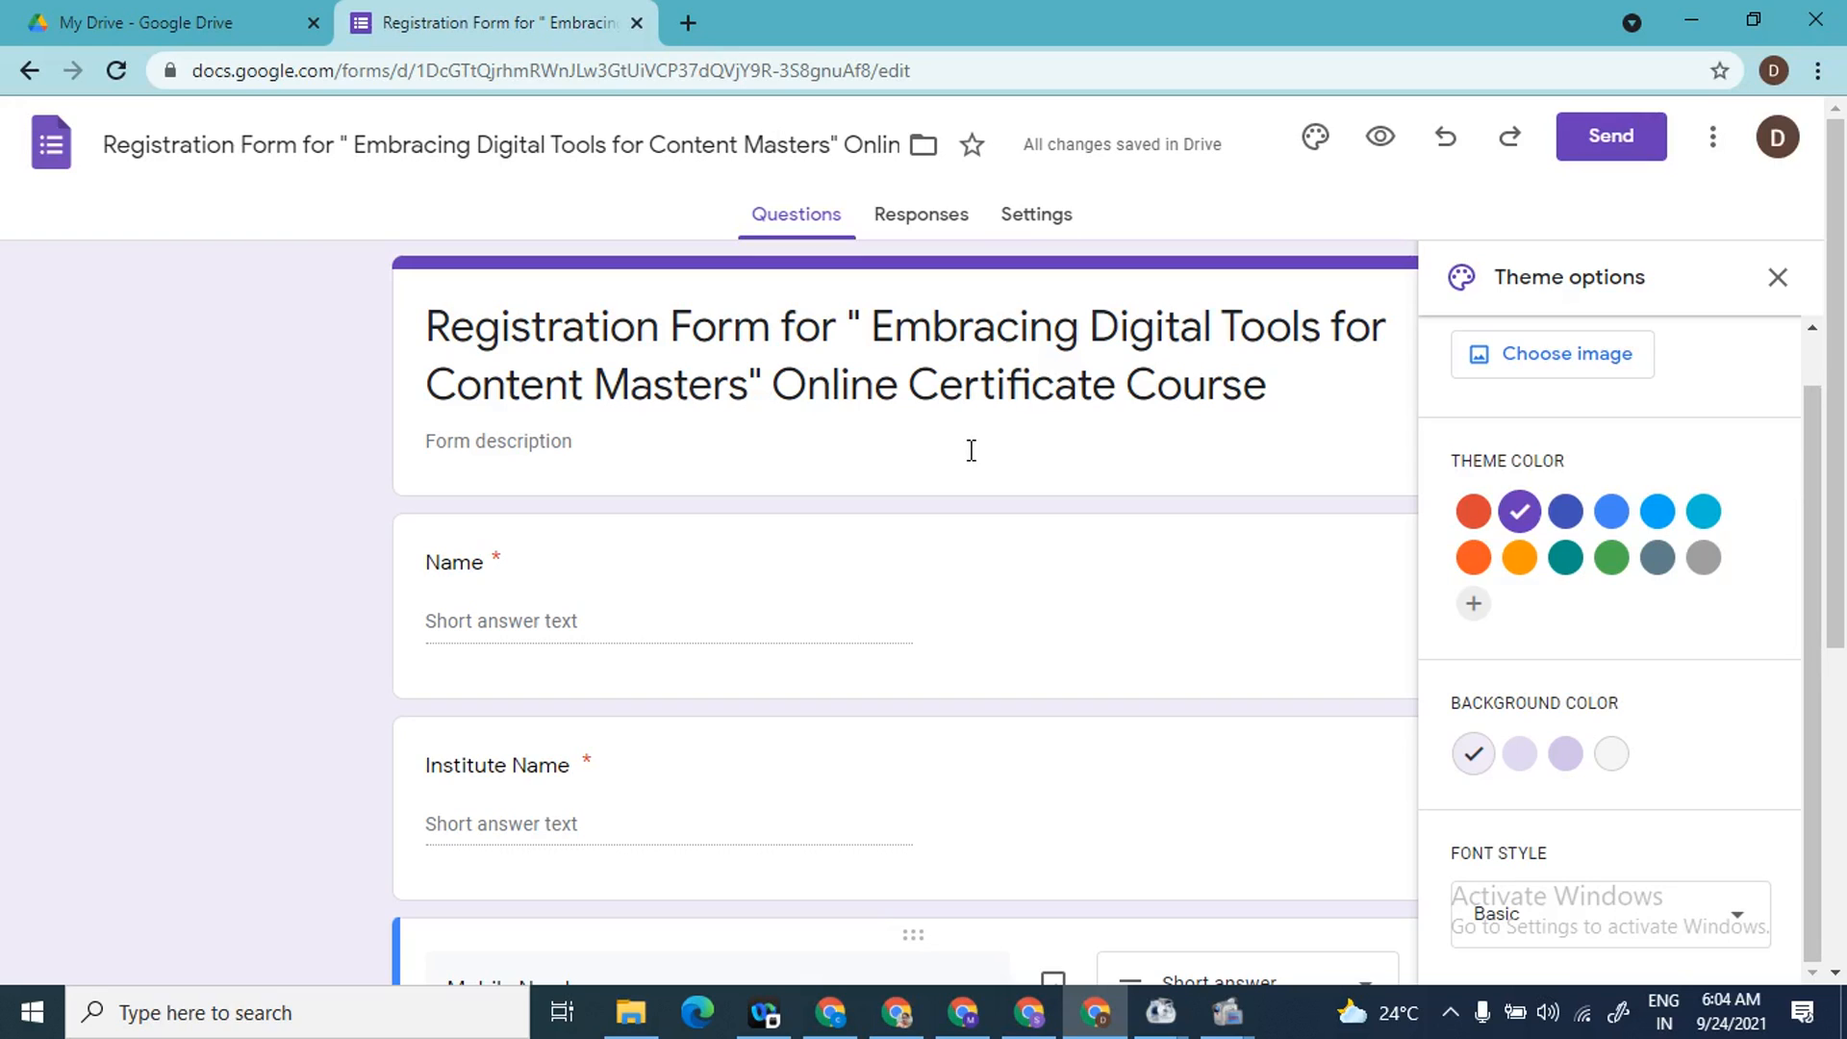
click(1612, 575)
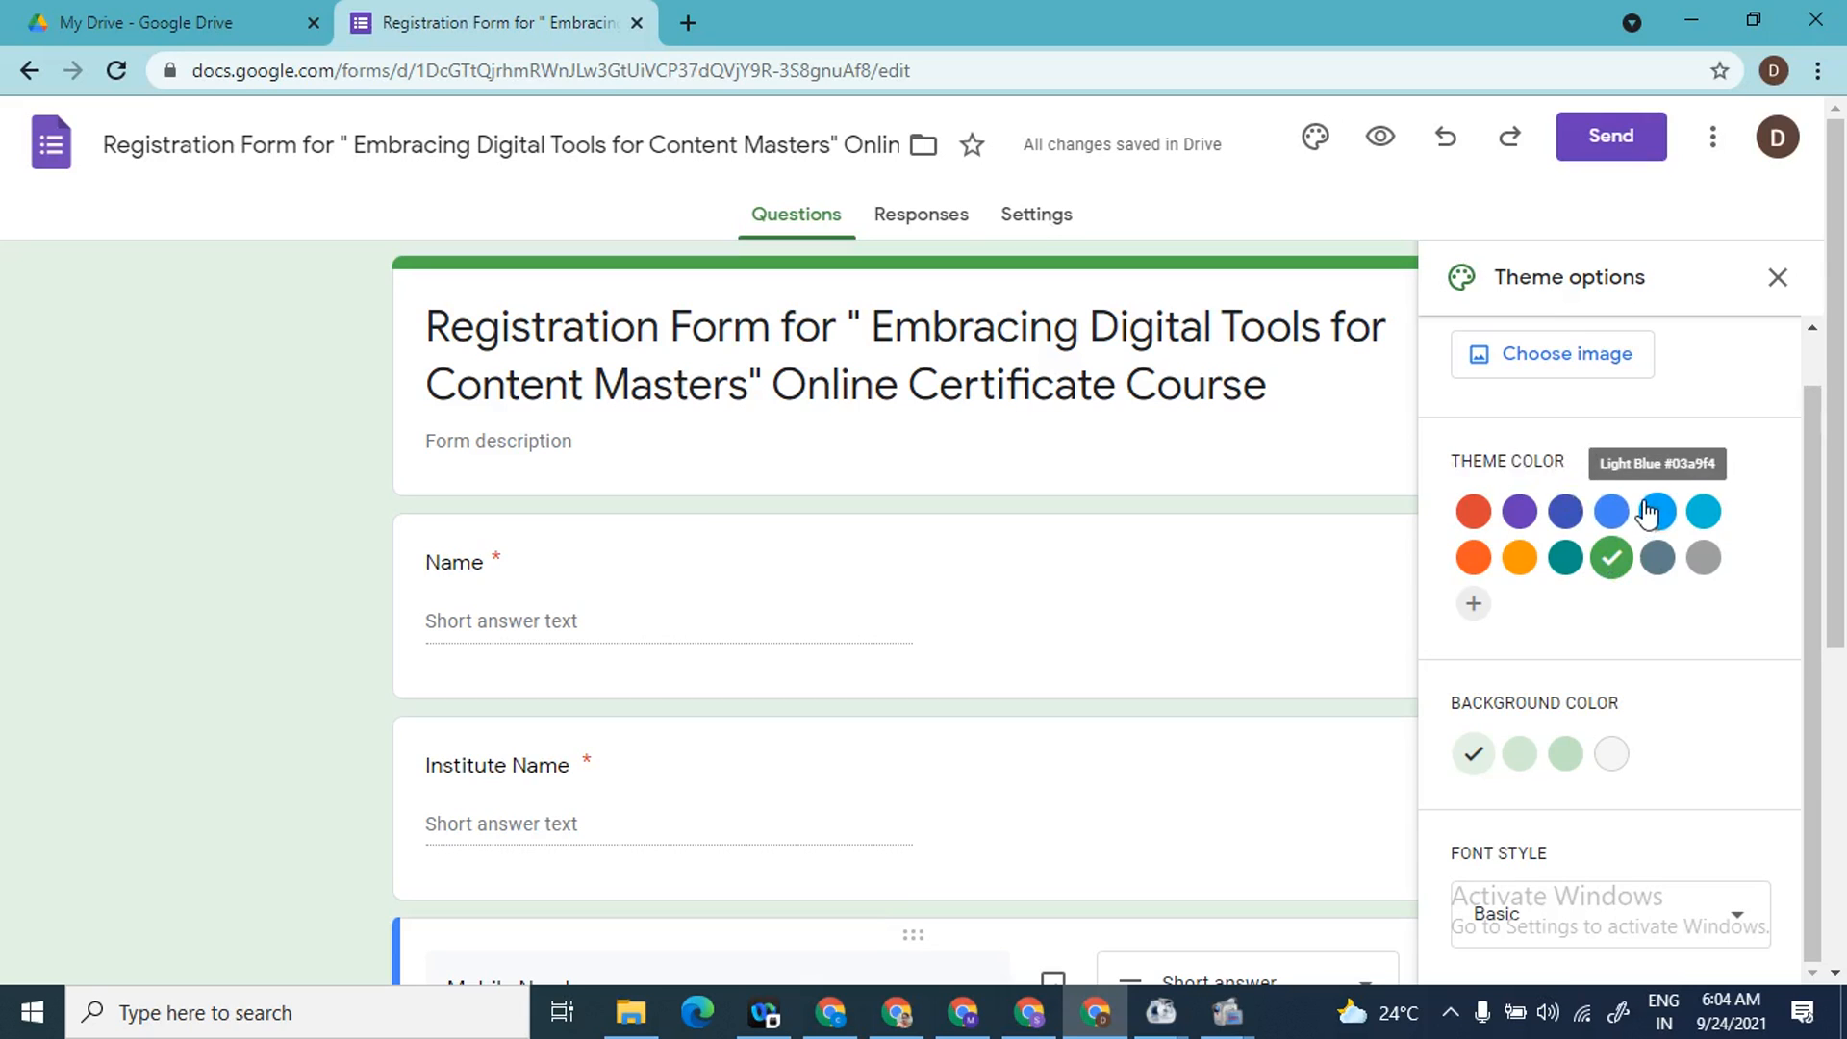
- Insert the multicolored jelly bean picture from the Work and School themes as the form's header image
click(1566, 356)
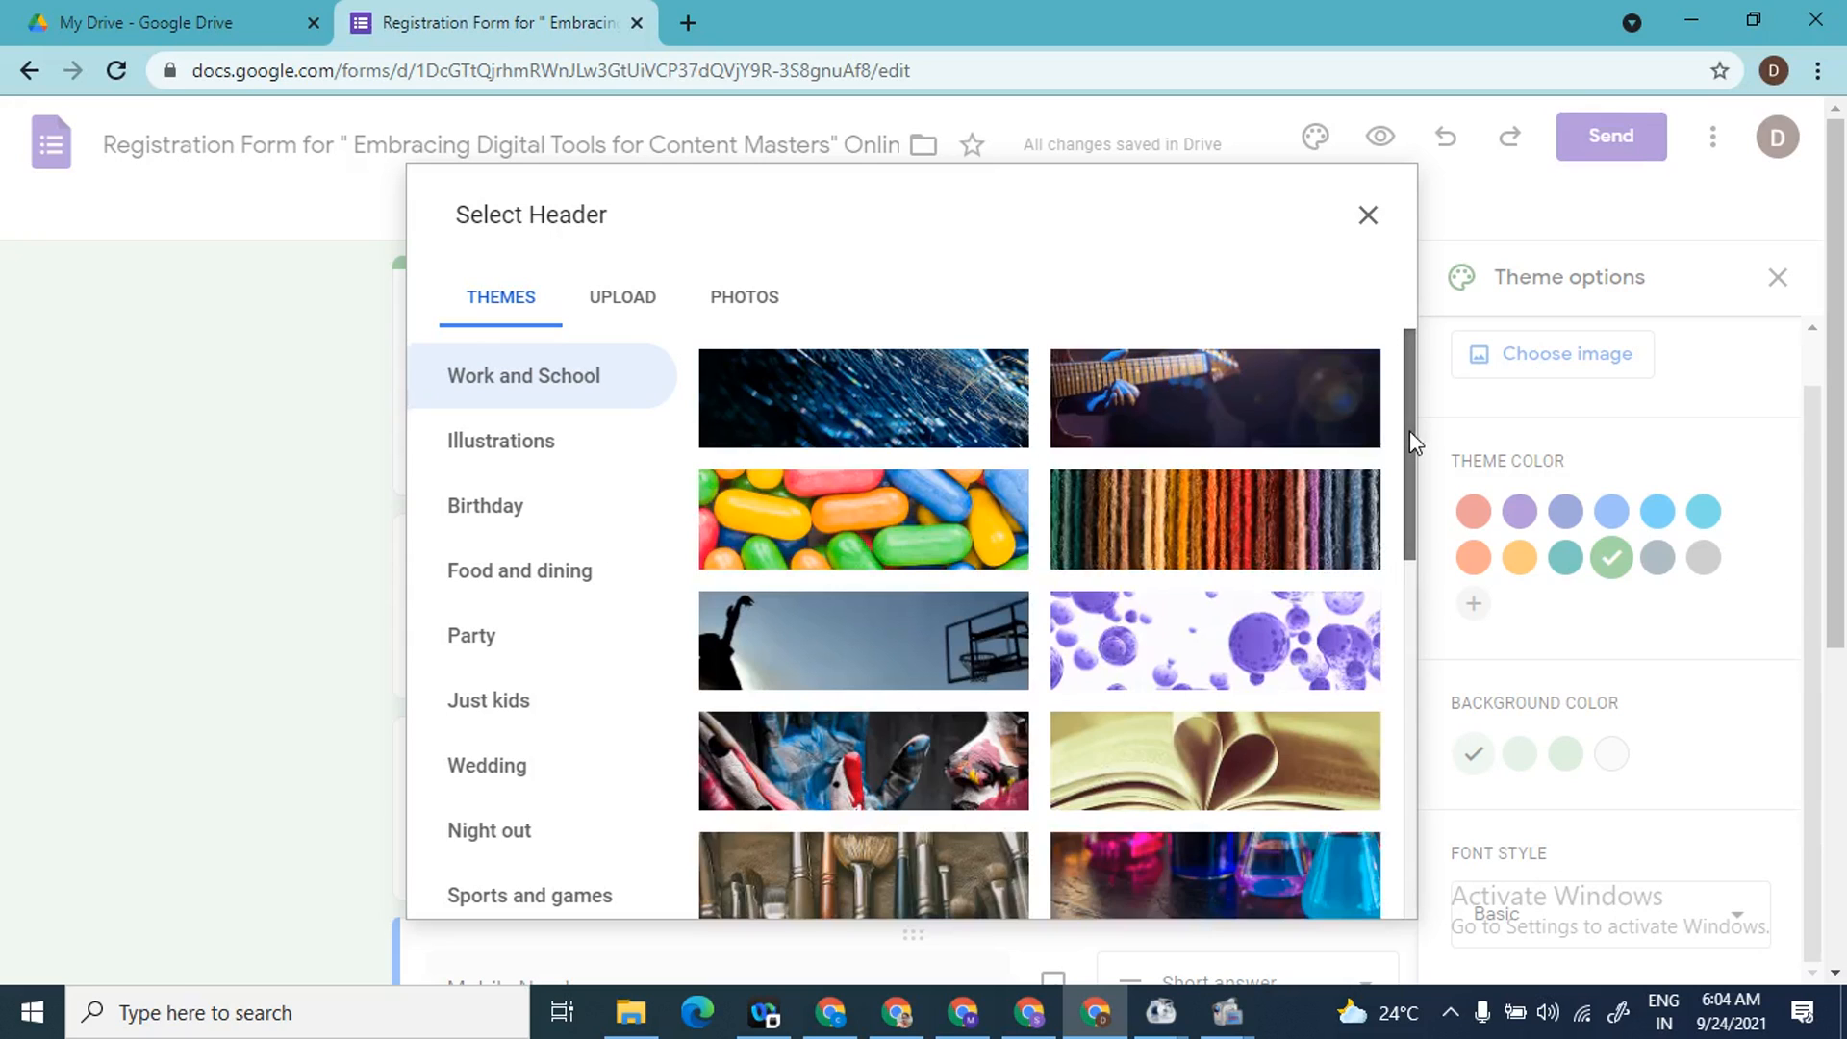
click(900, 541)
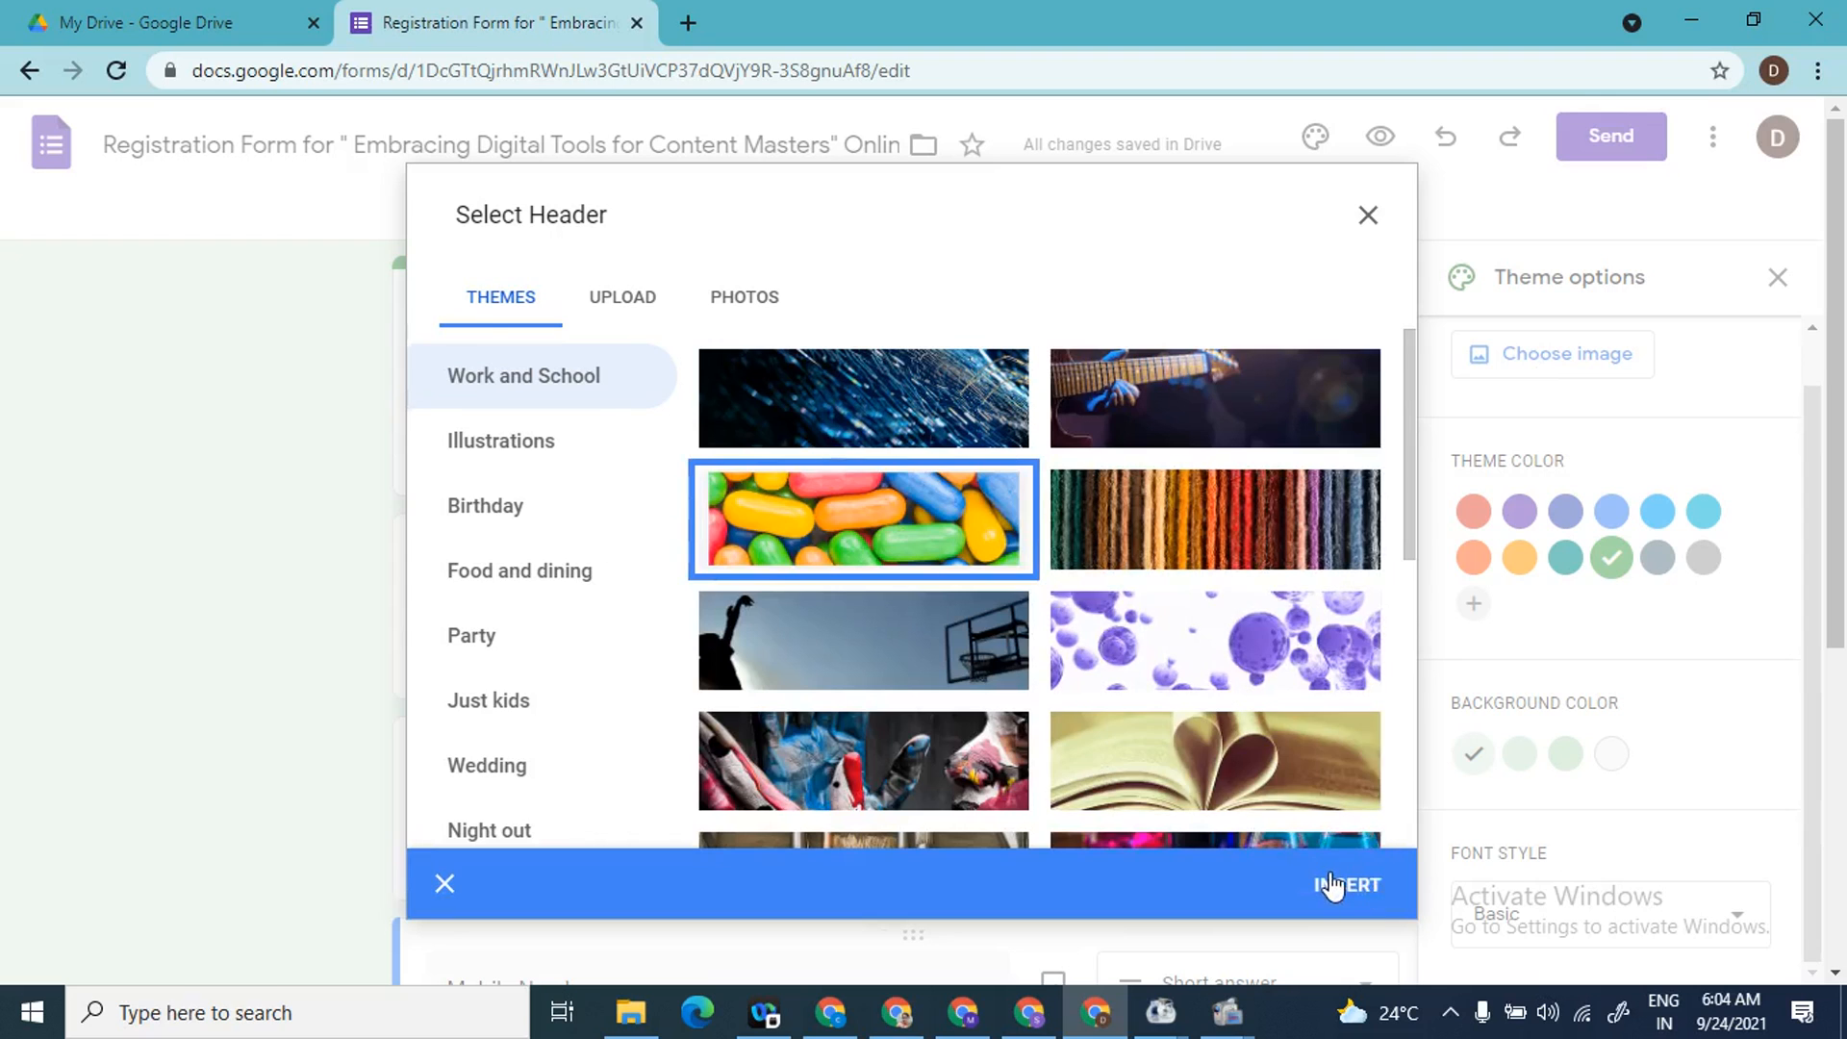
click(1333, 885)
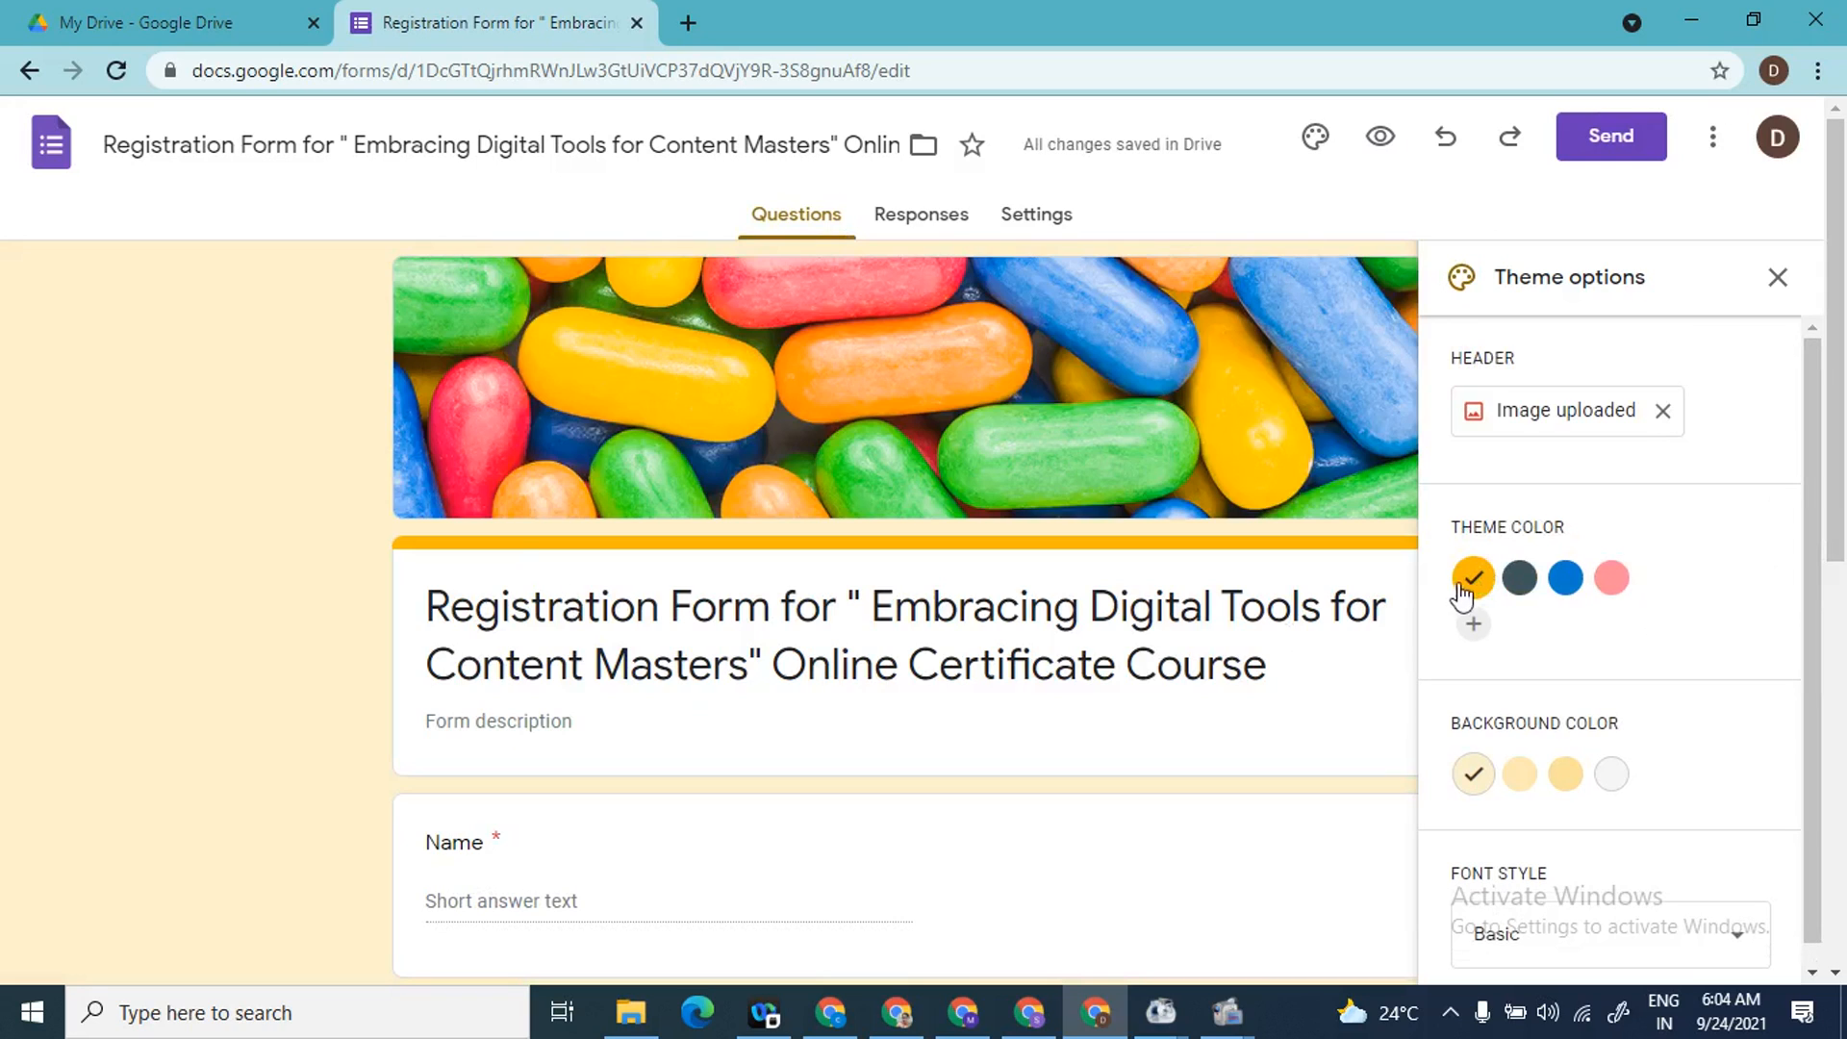
- Try the blue and pink theme colors, and add custom green #00ff1e as the theme color
click(1563, 582)
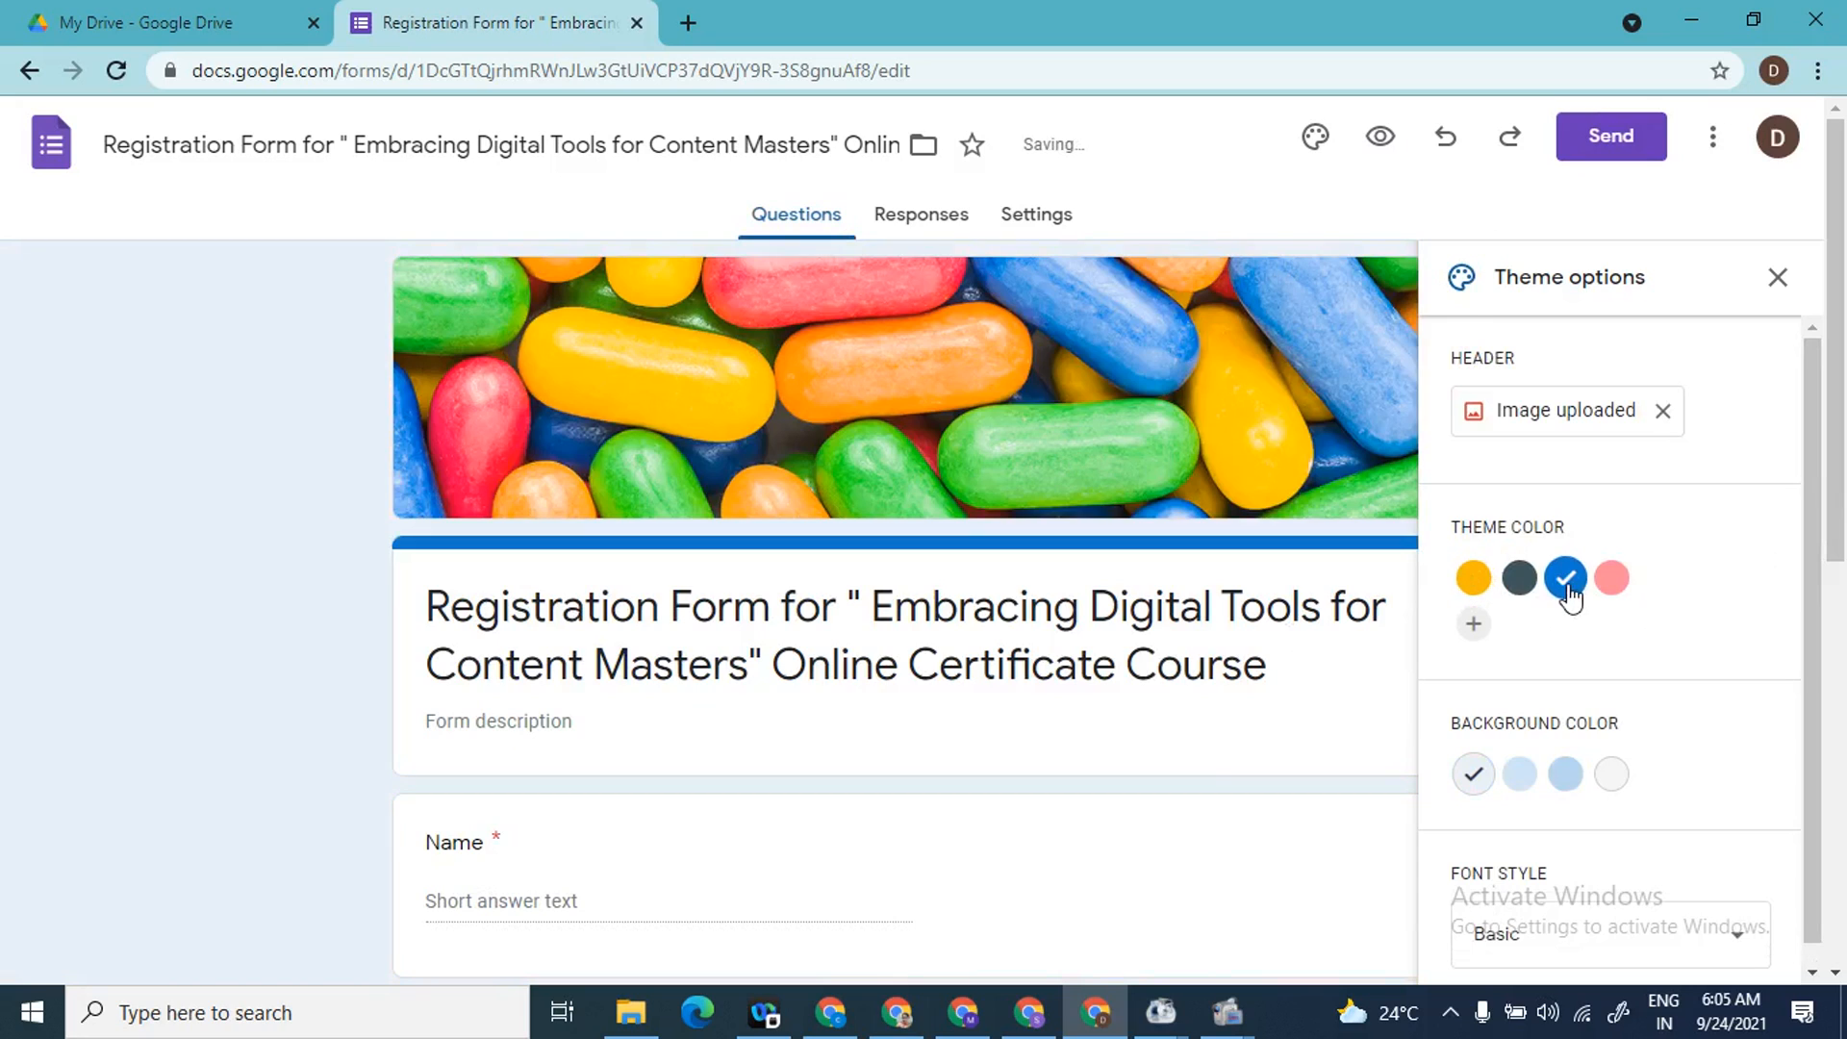
click(1612, 583)
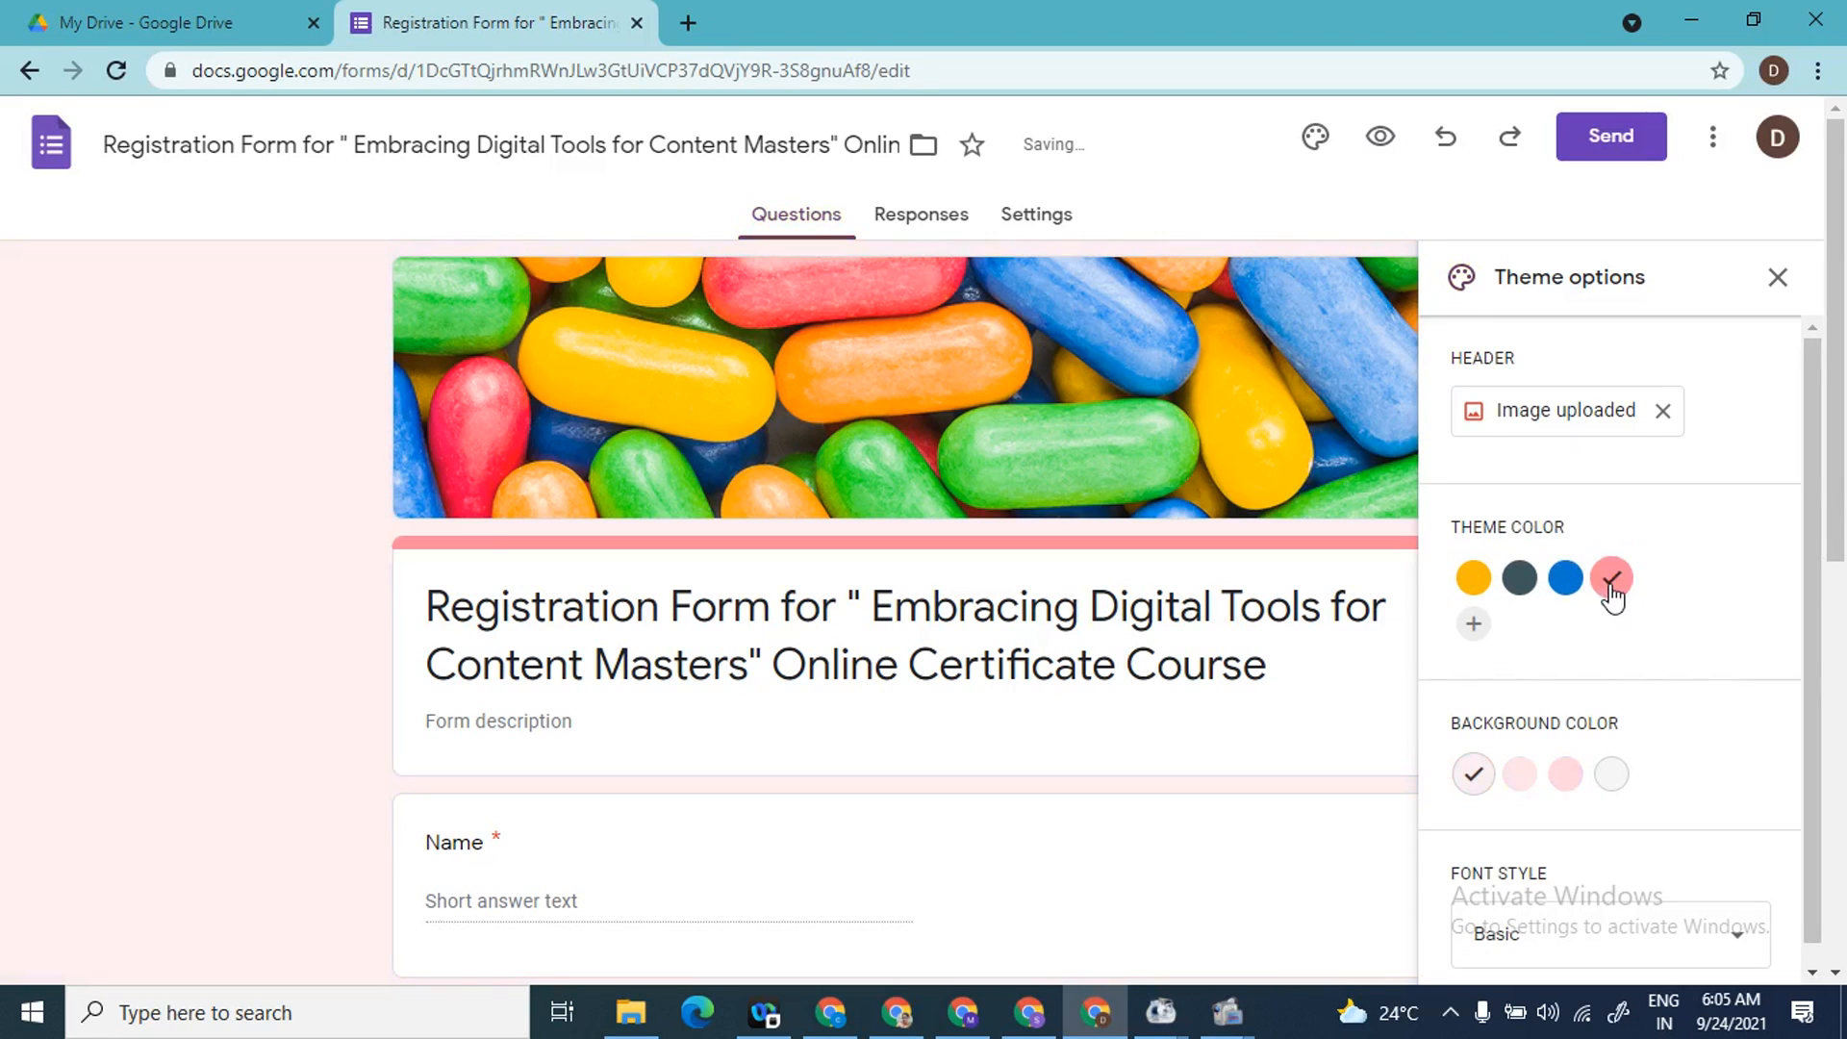
click(1475, 630)
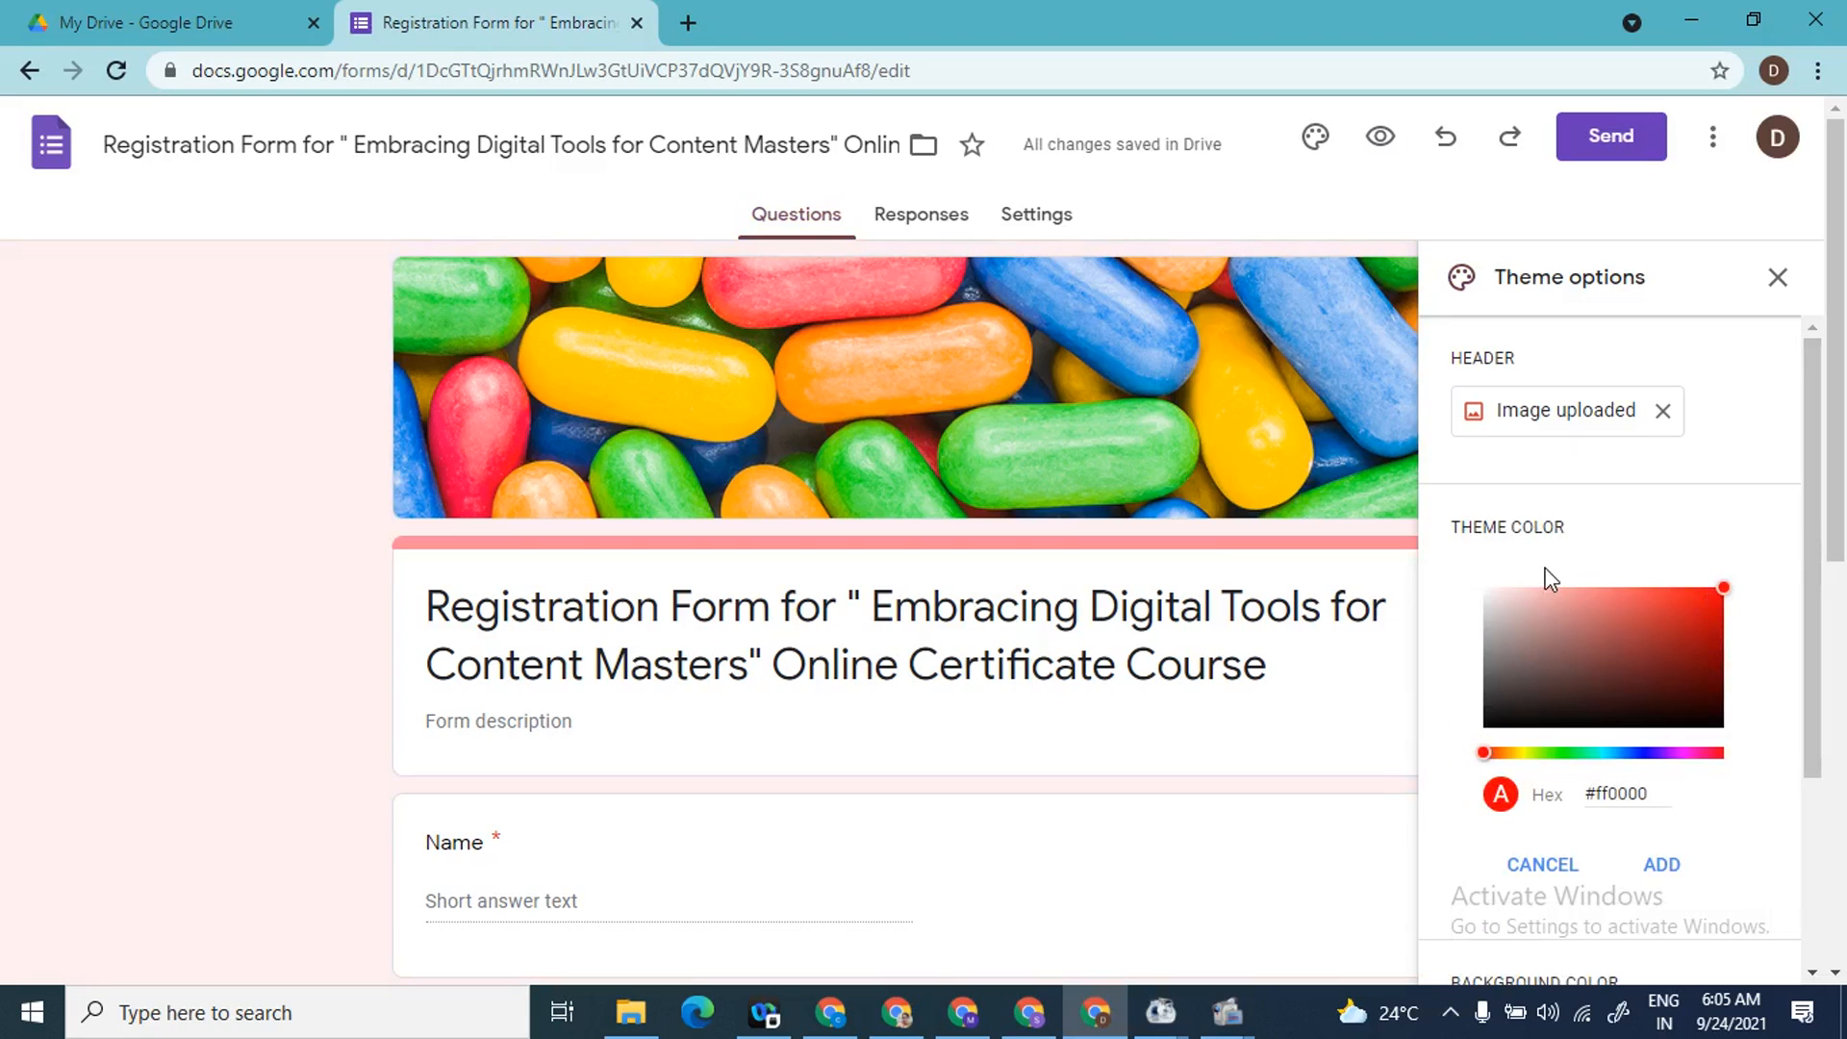
click(1571, 753)
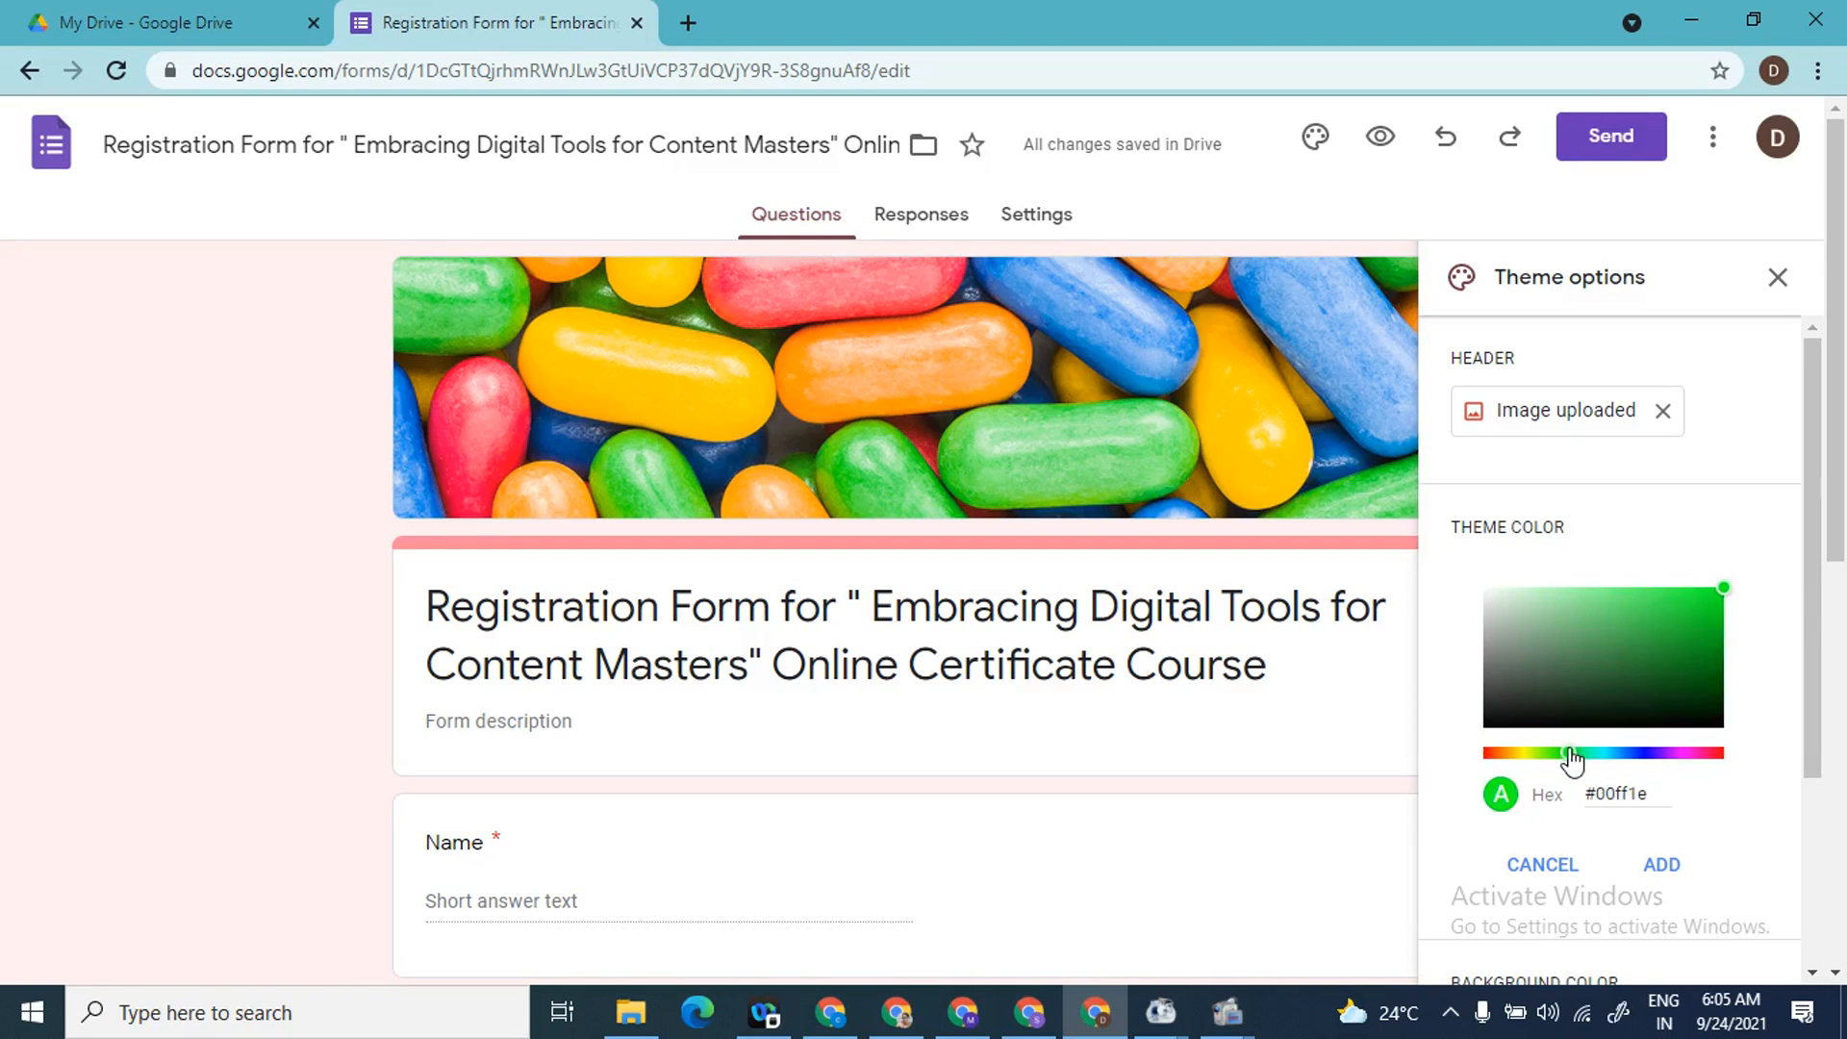
click(1657, 866)
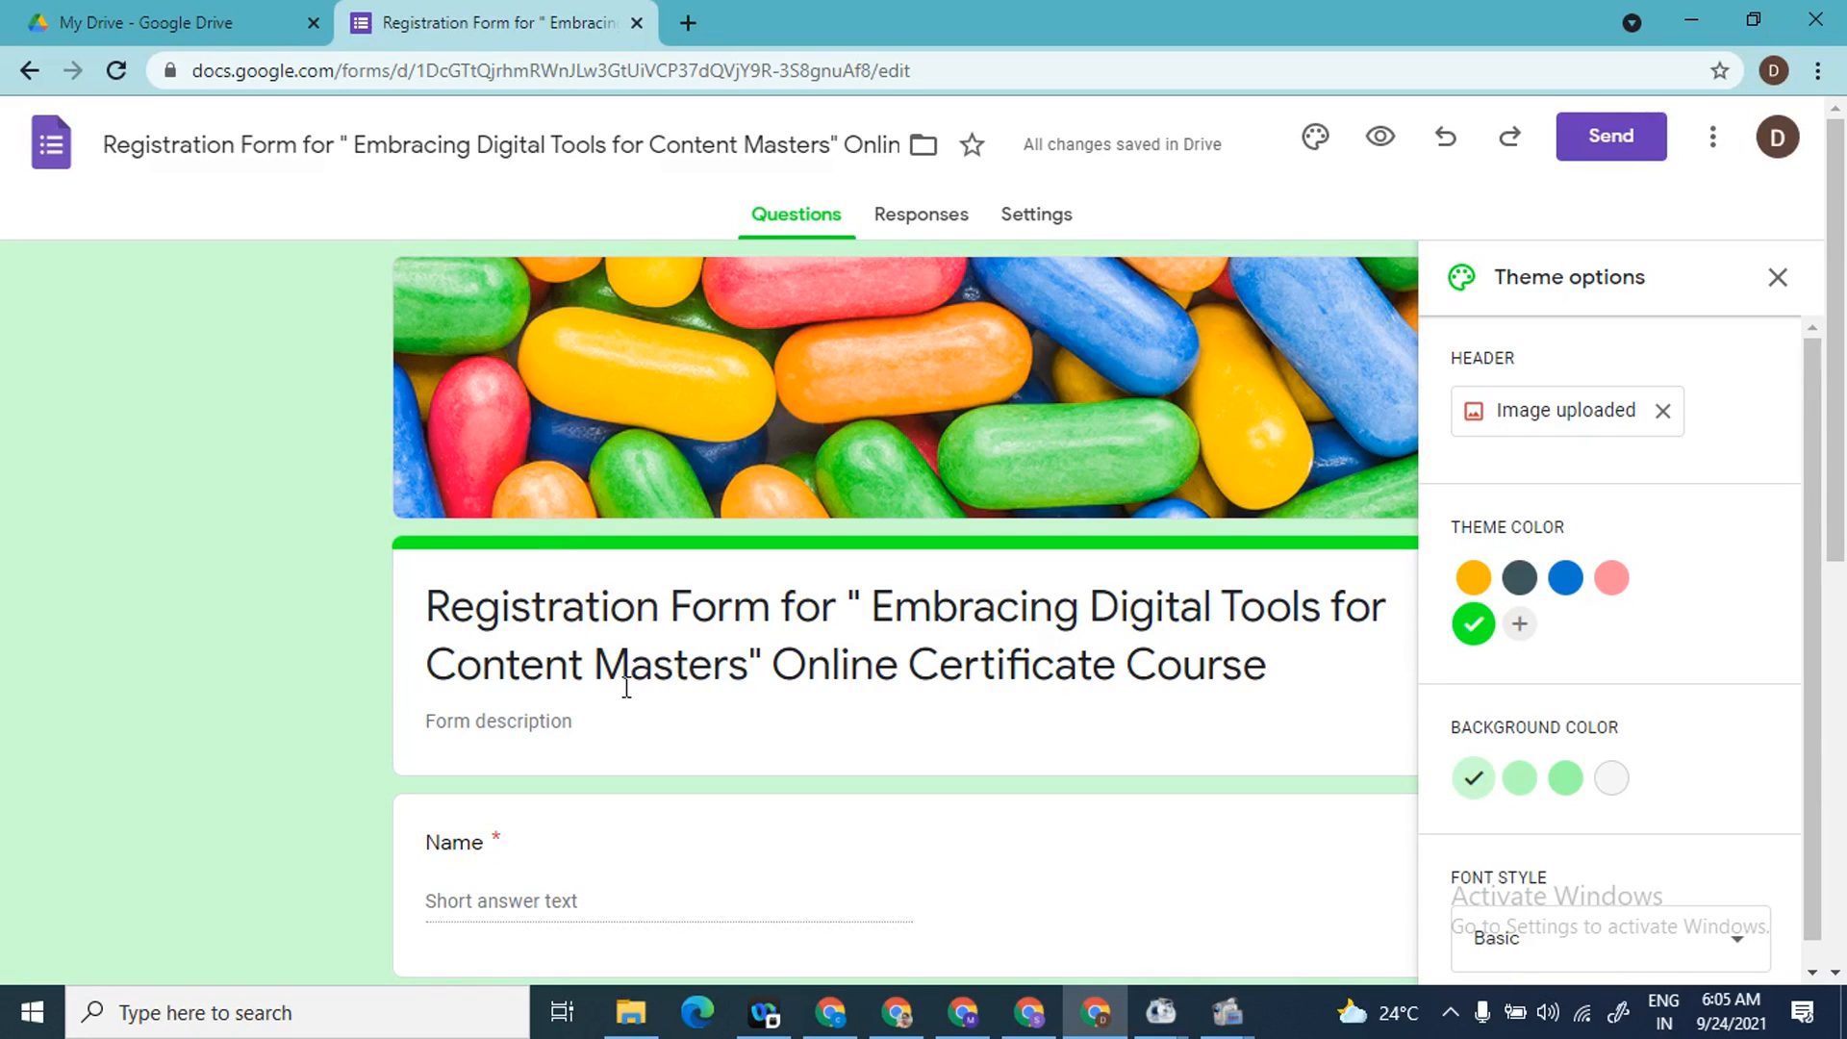
- Try the medium green, dark green and light gray background colors for the form
click(1530, 801)
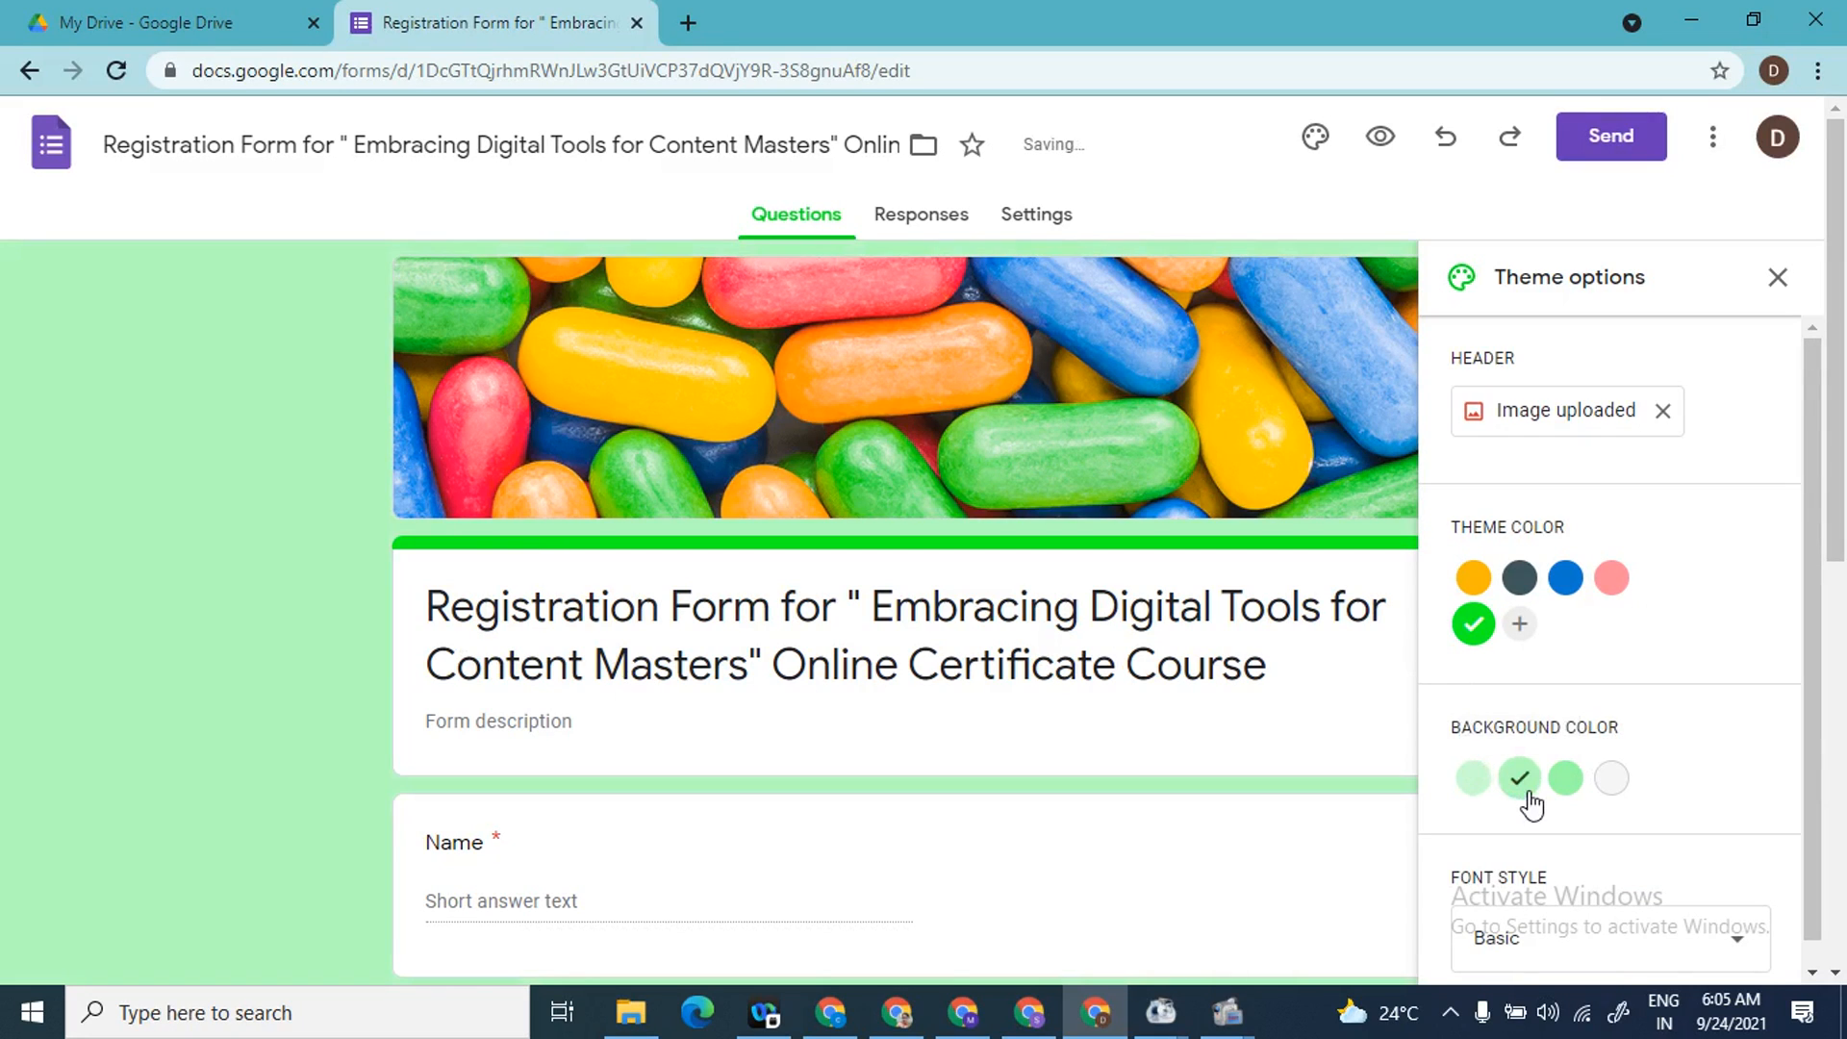
click(1565, 794)
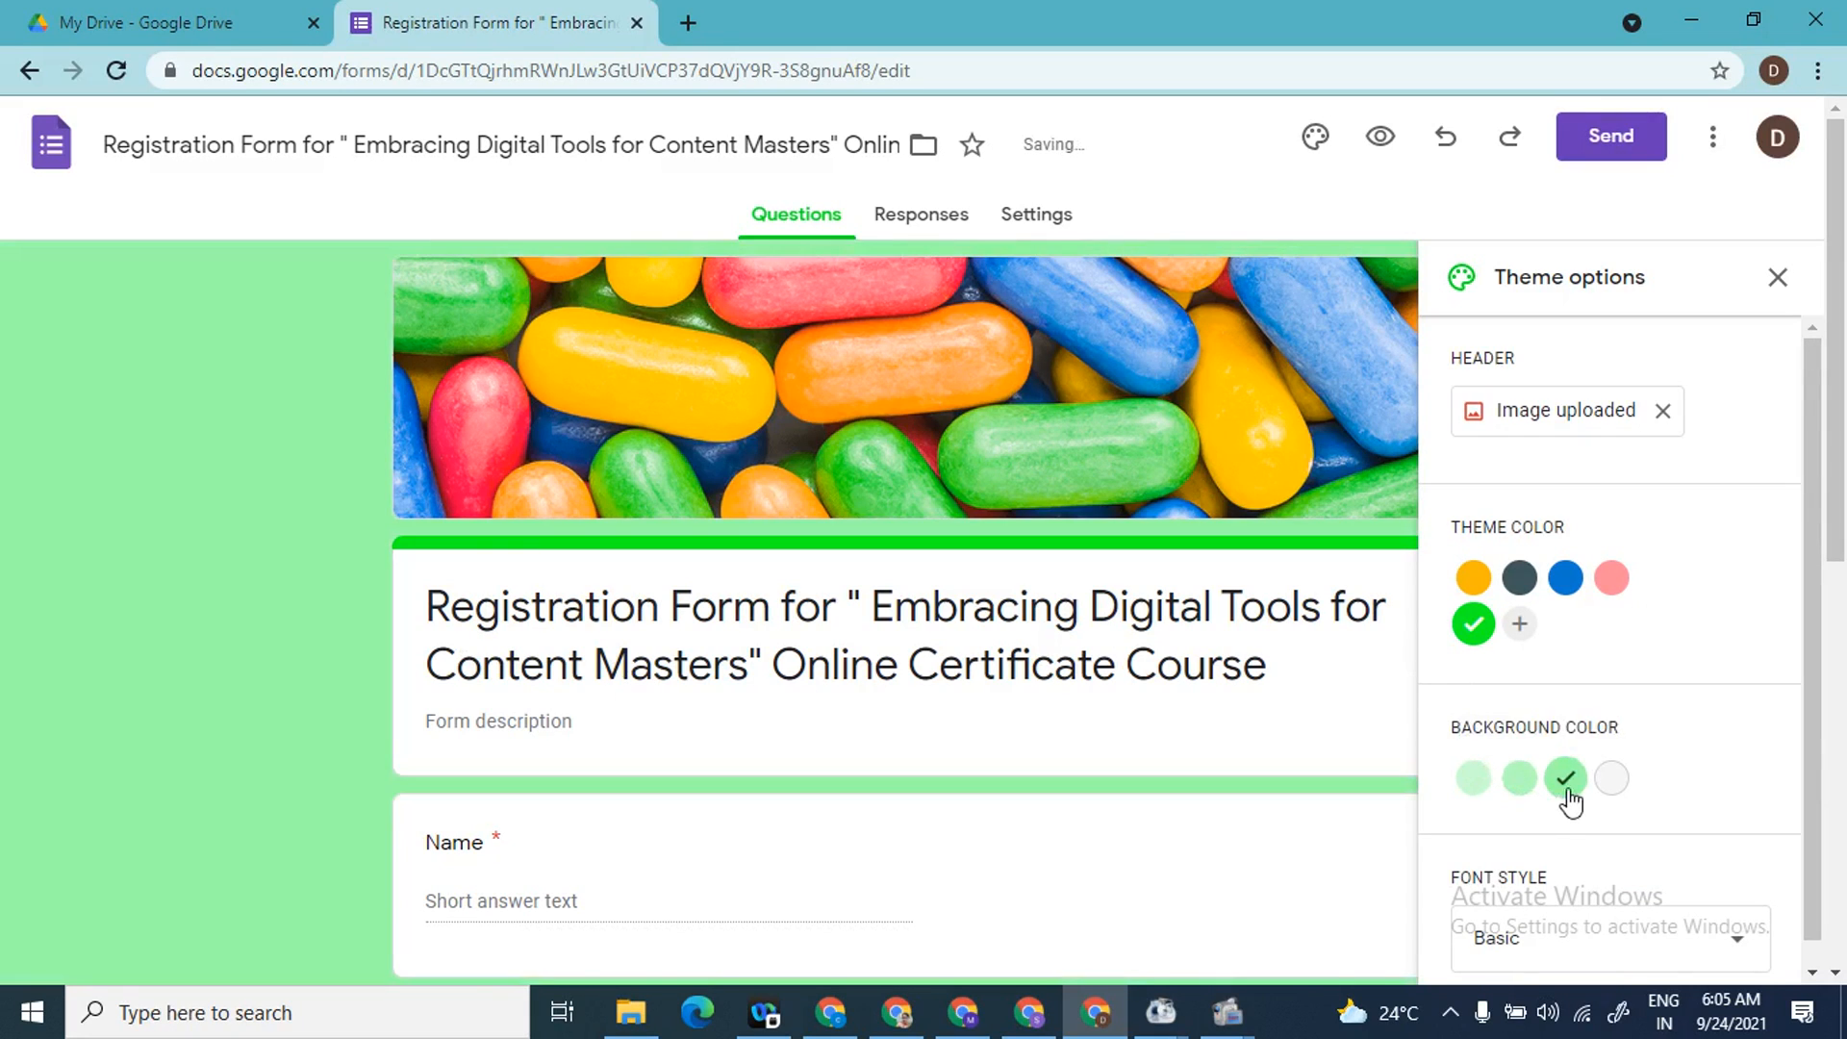
click(1615, 795)
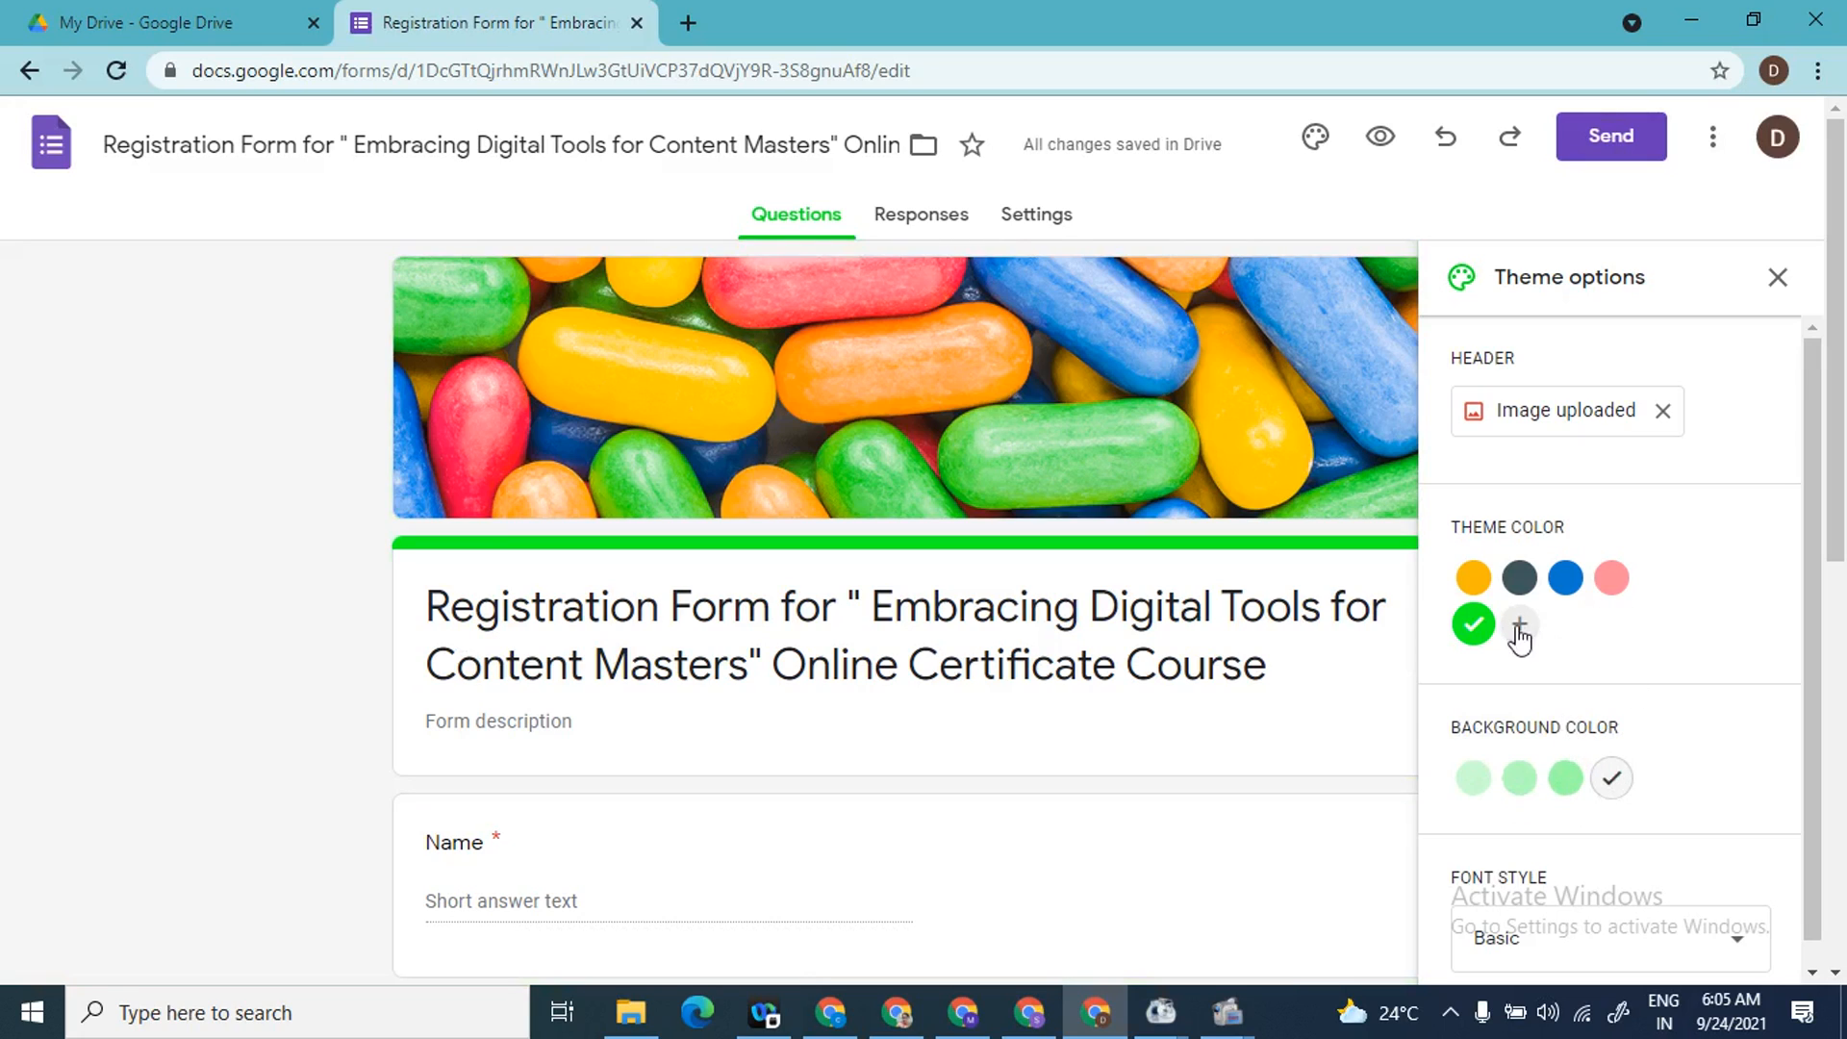
- Set the form's theme color to pink with the dark pink background shade
click(1611, 585)
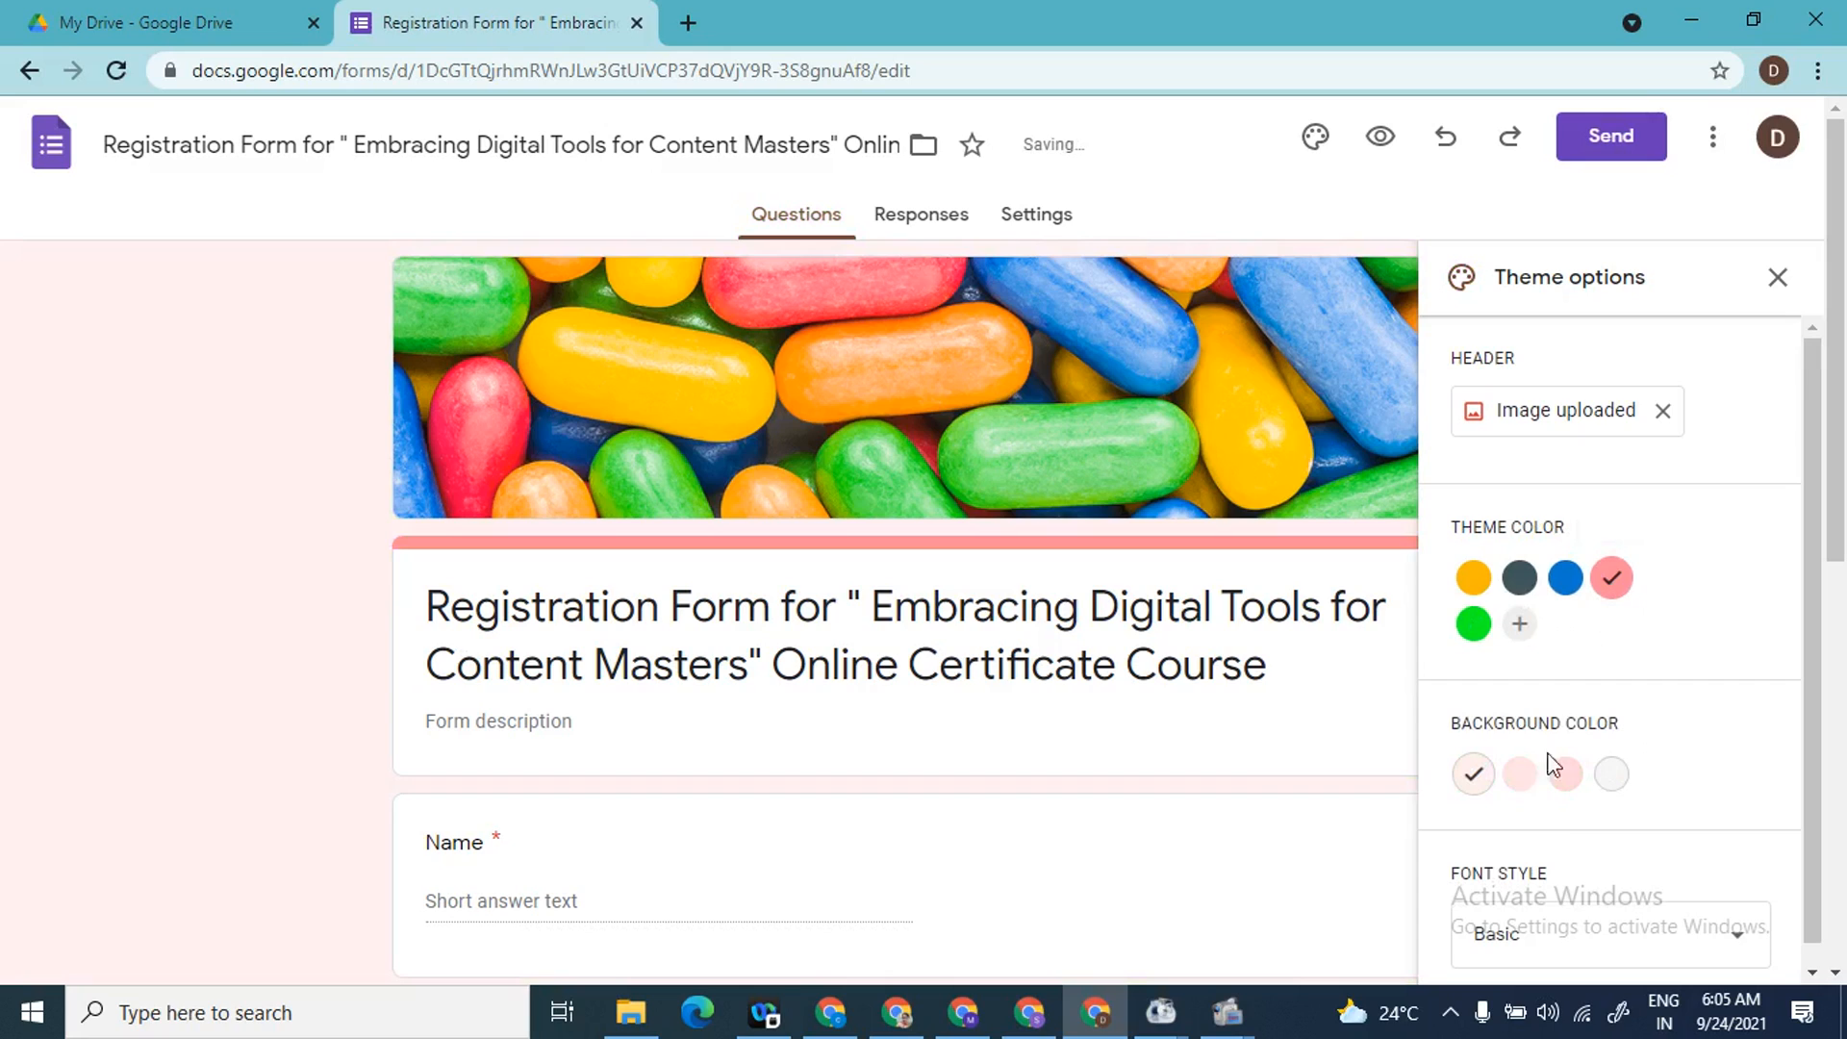
click(1562, 787)
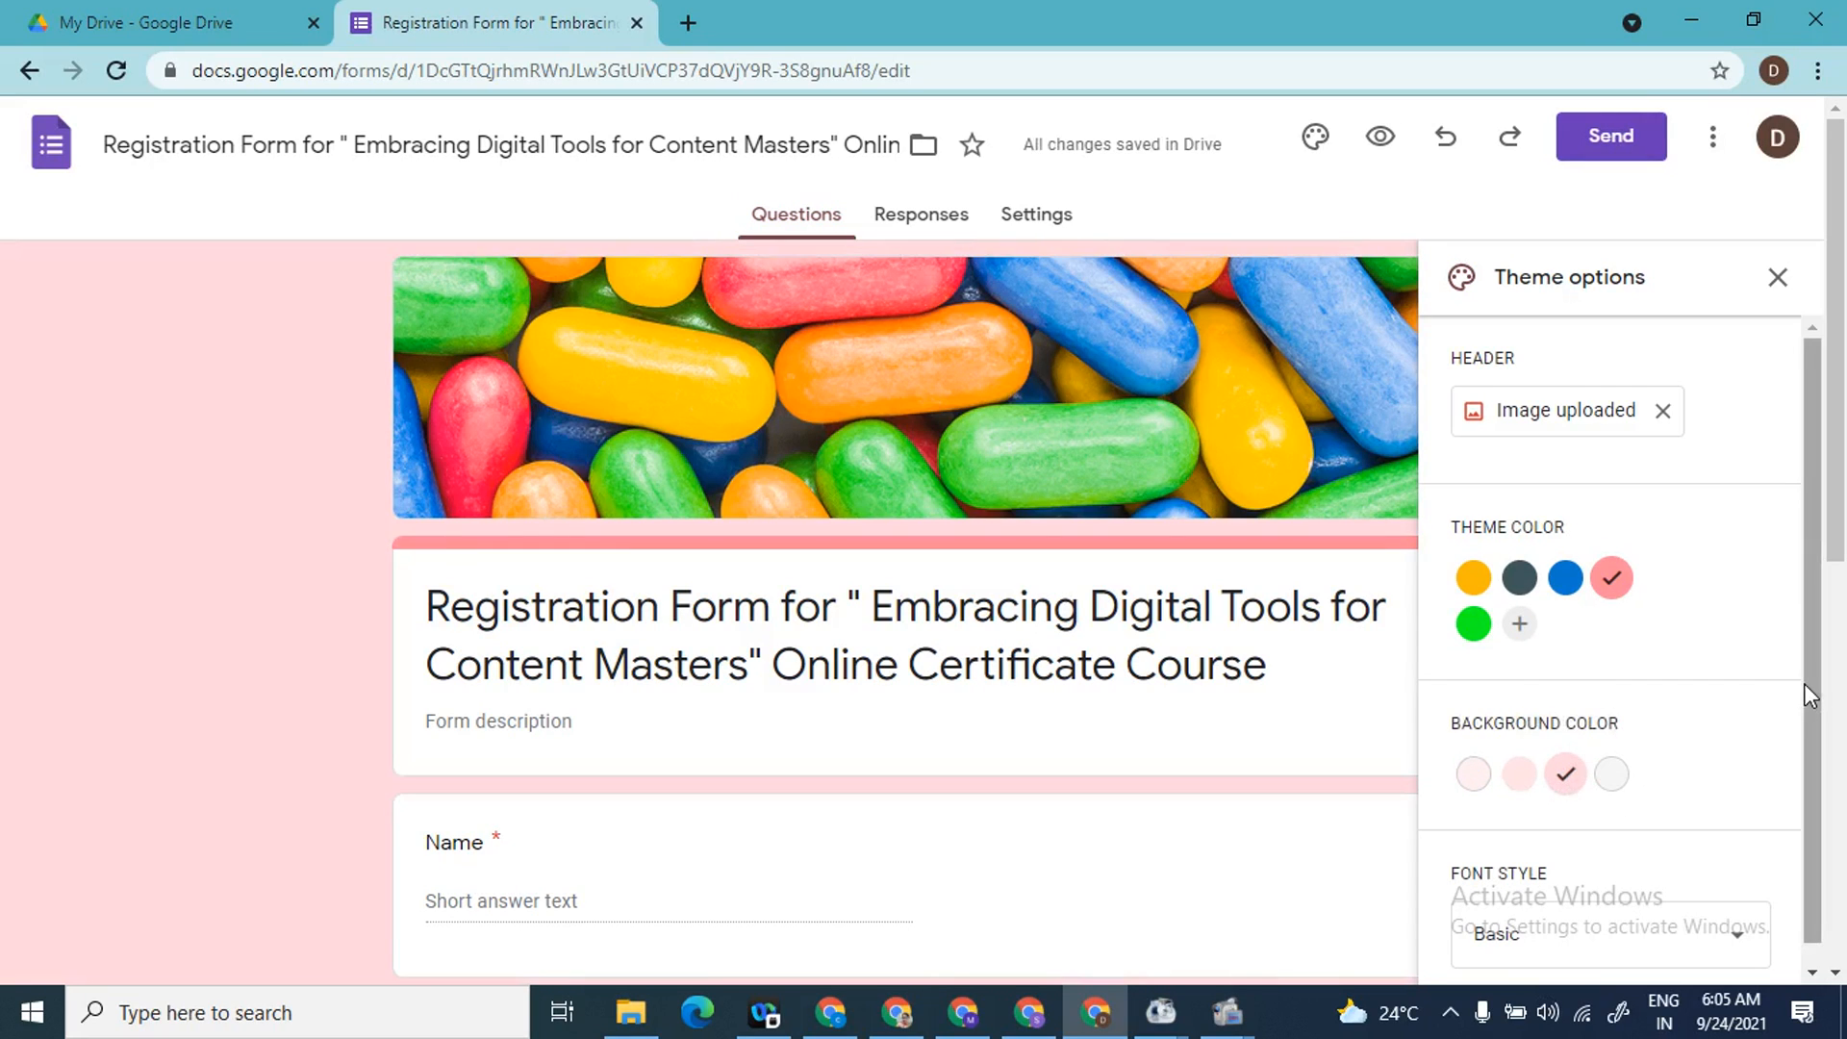
- Change the form's font style to Playful and close the theme options
scroll(1804, 683, down, 1)
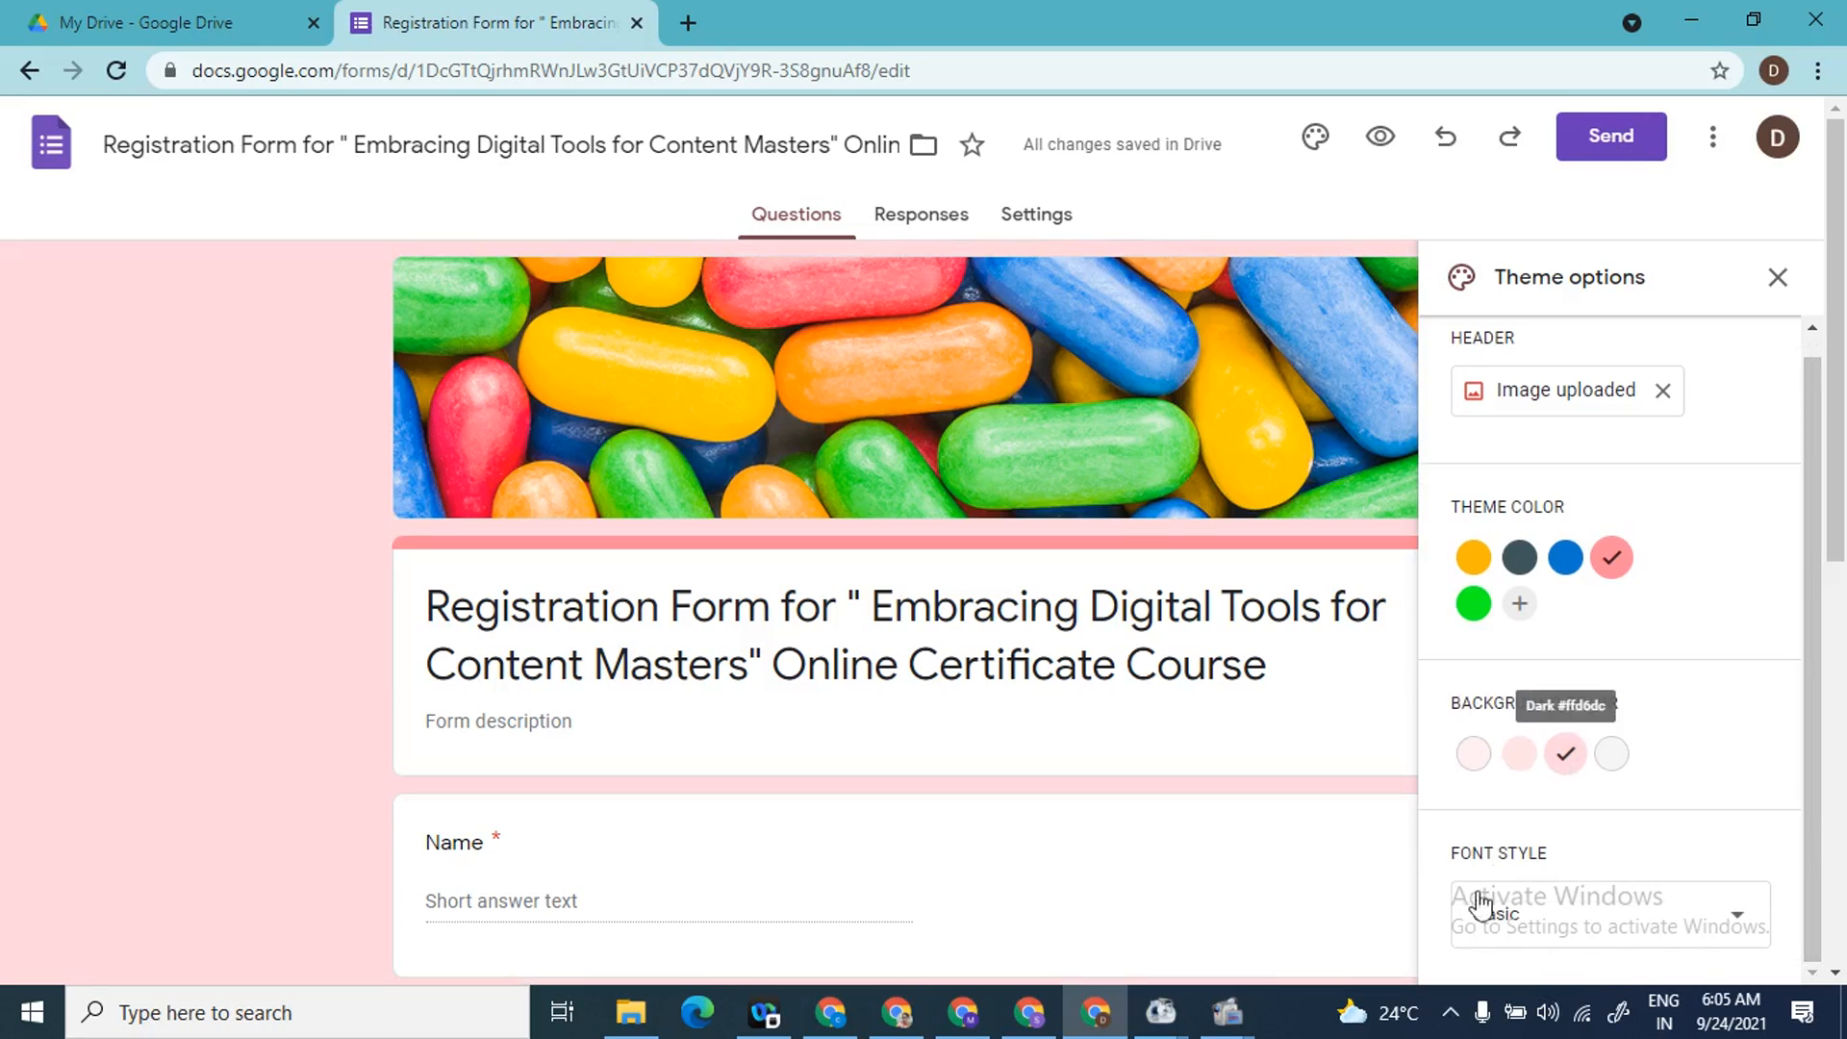
click(1746, 923)
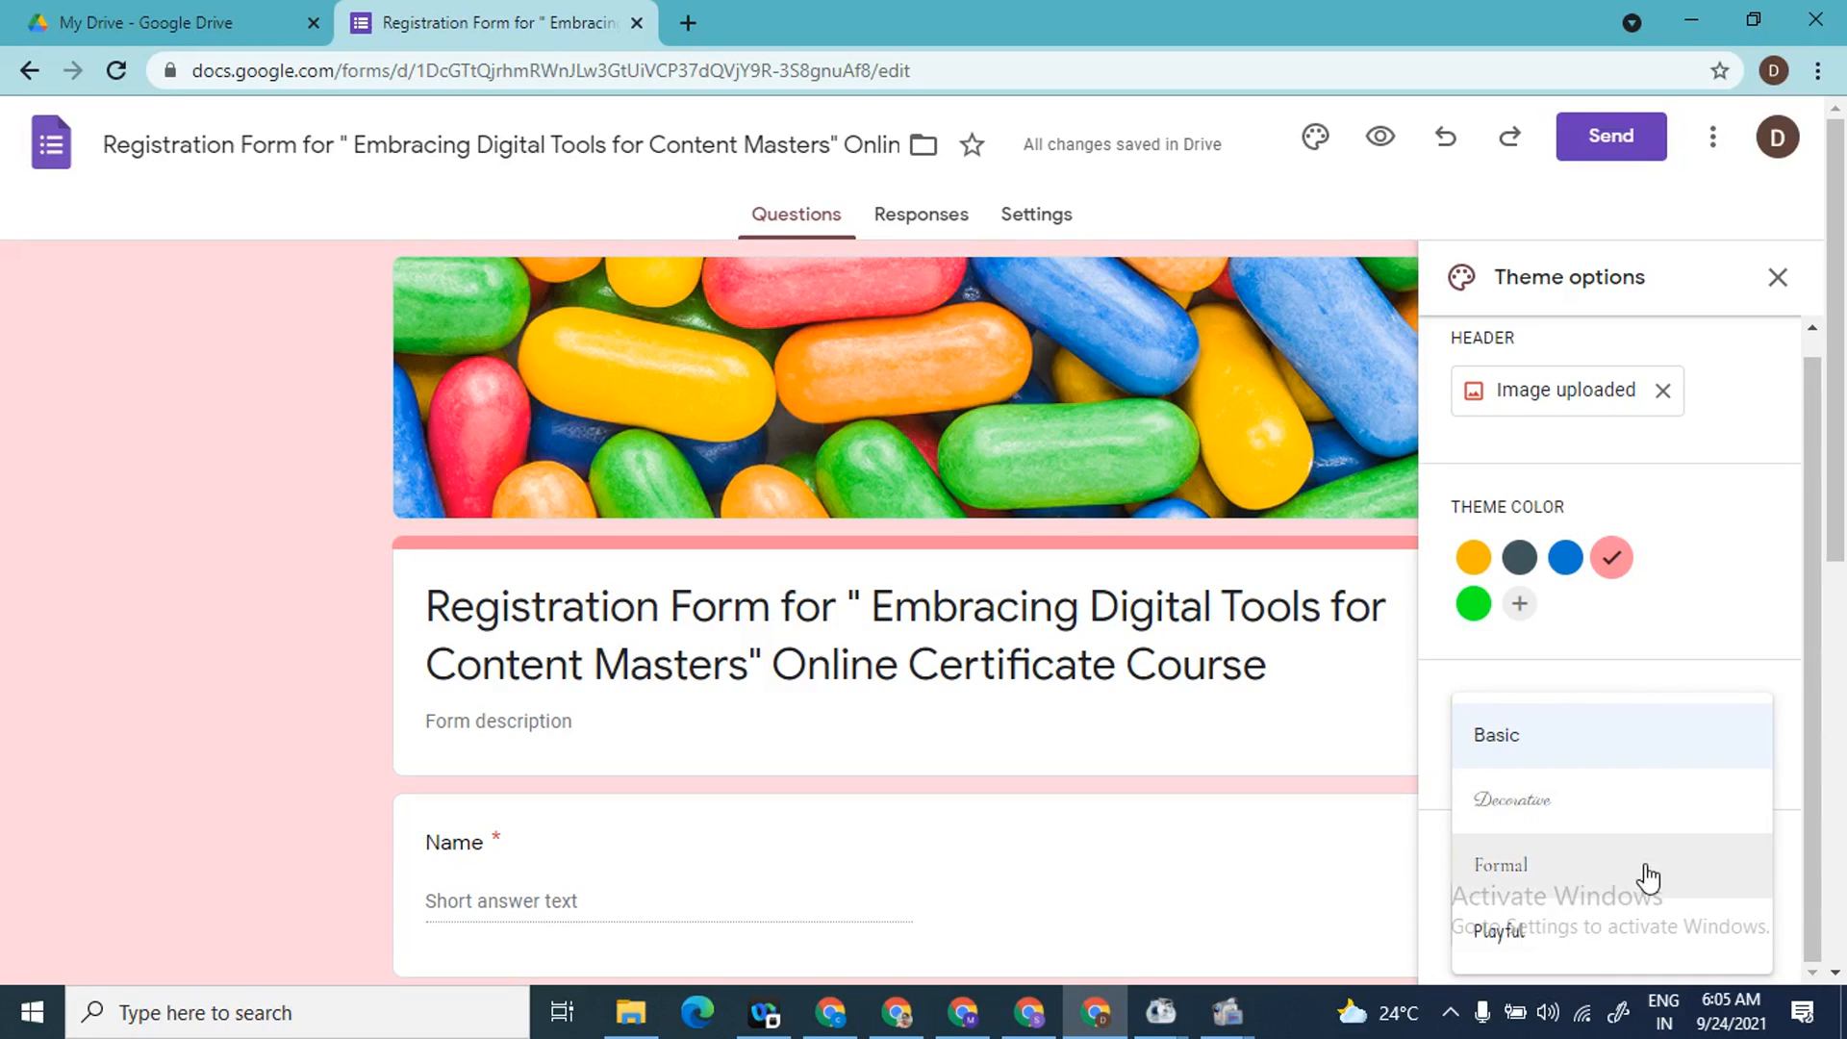
click(1628, 948)
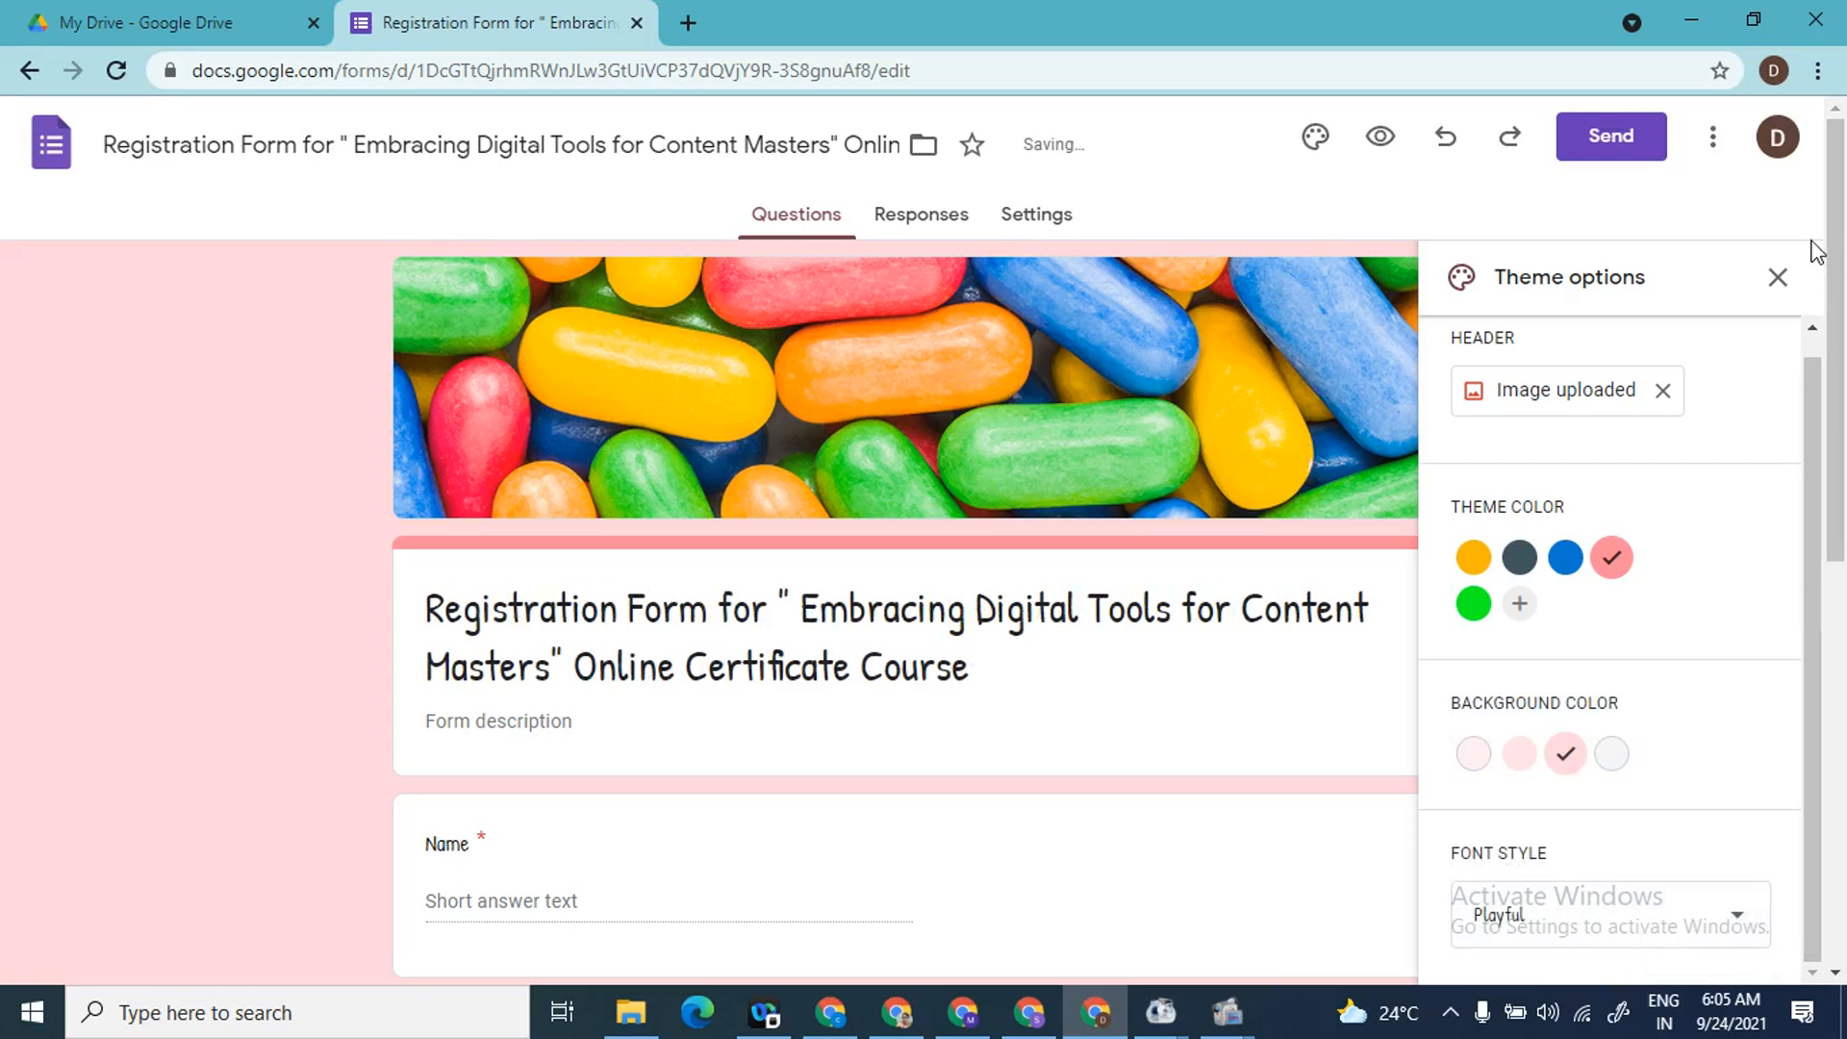
click(1777, 279)
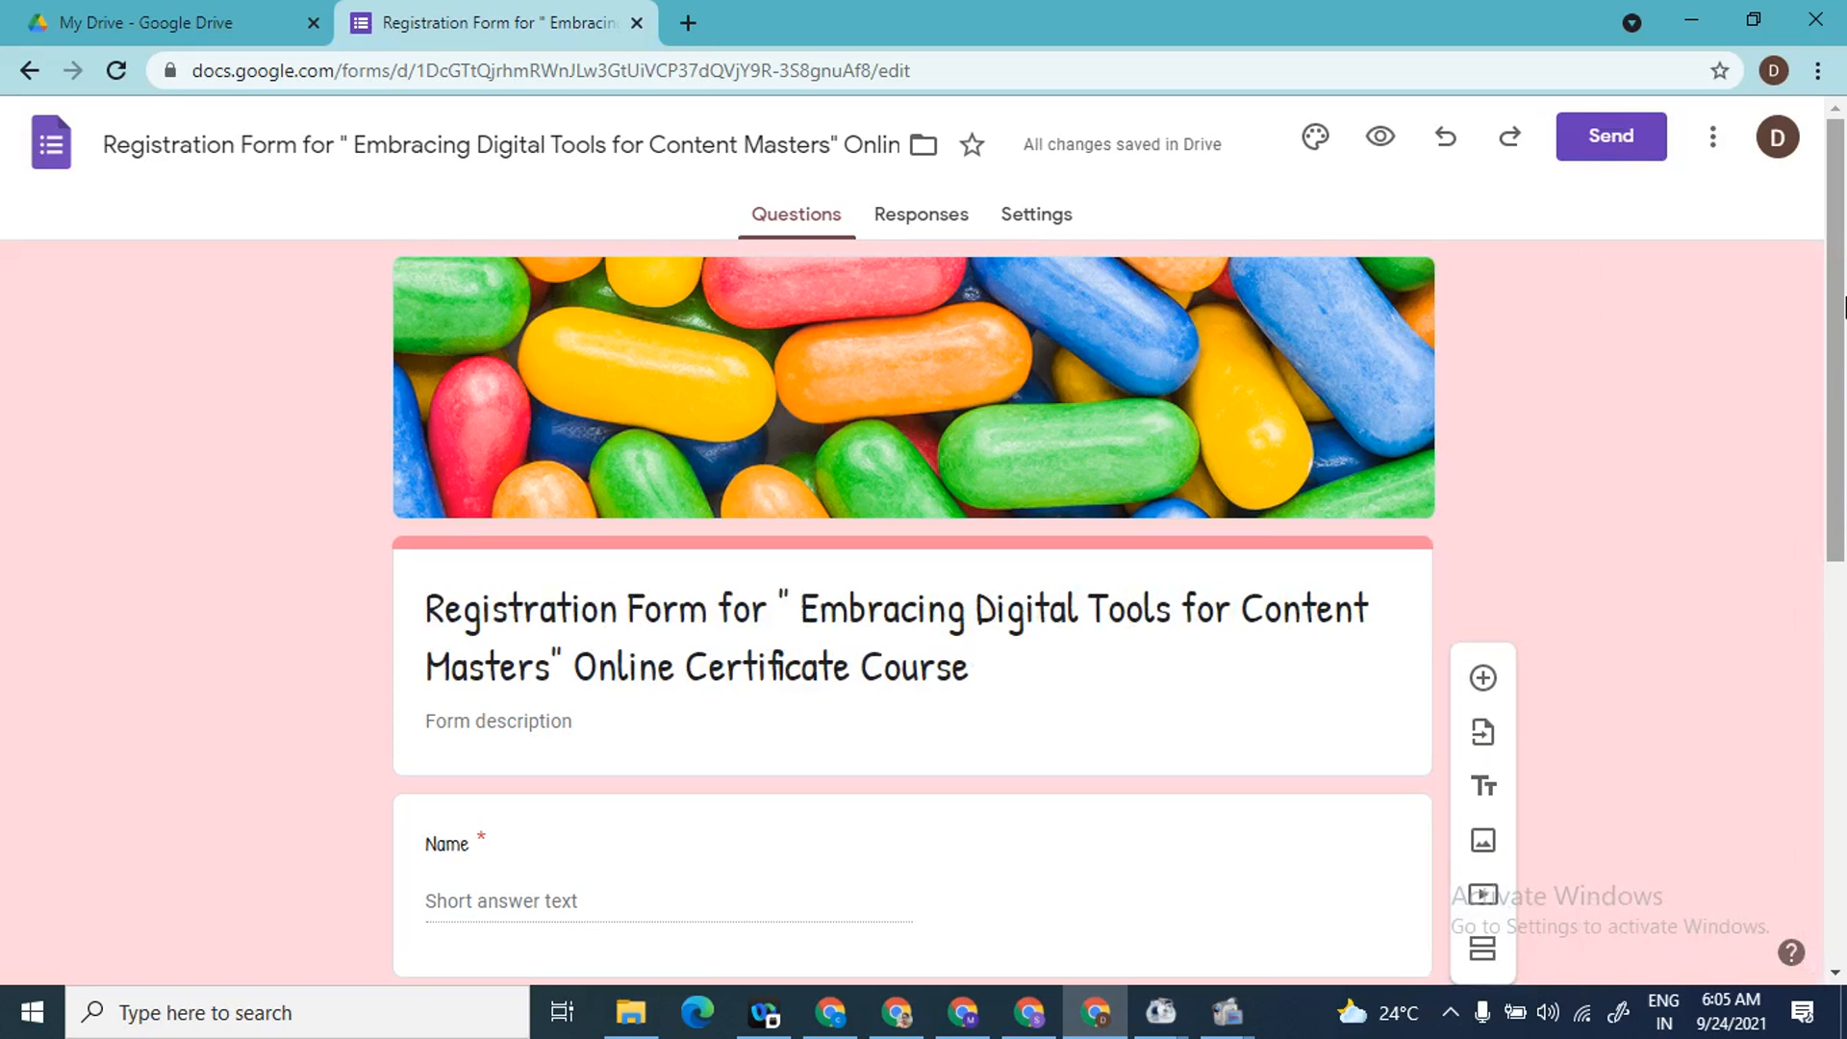
- Preview the form as respondents see it, review its header and all questions, and return to the form editor
drag(1844, 343, 1815, 313)
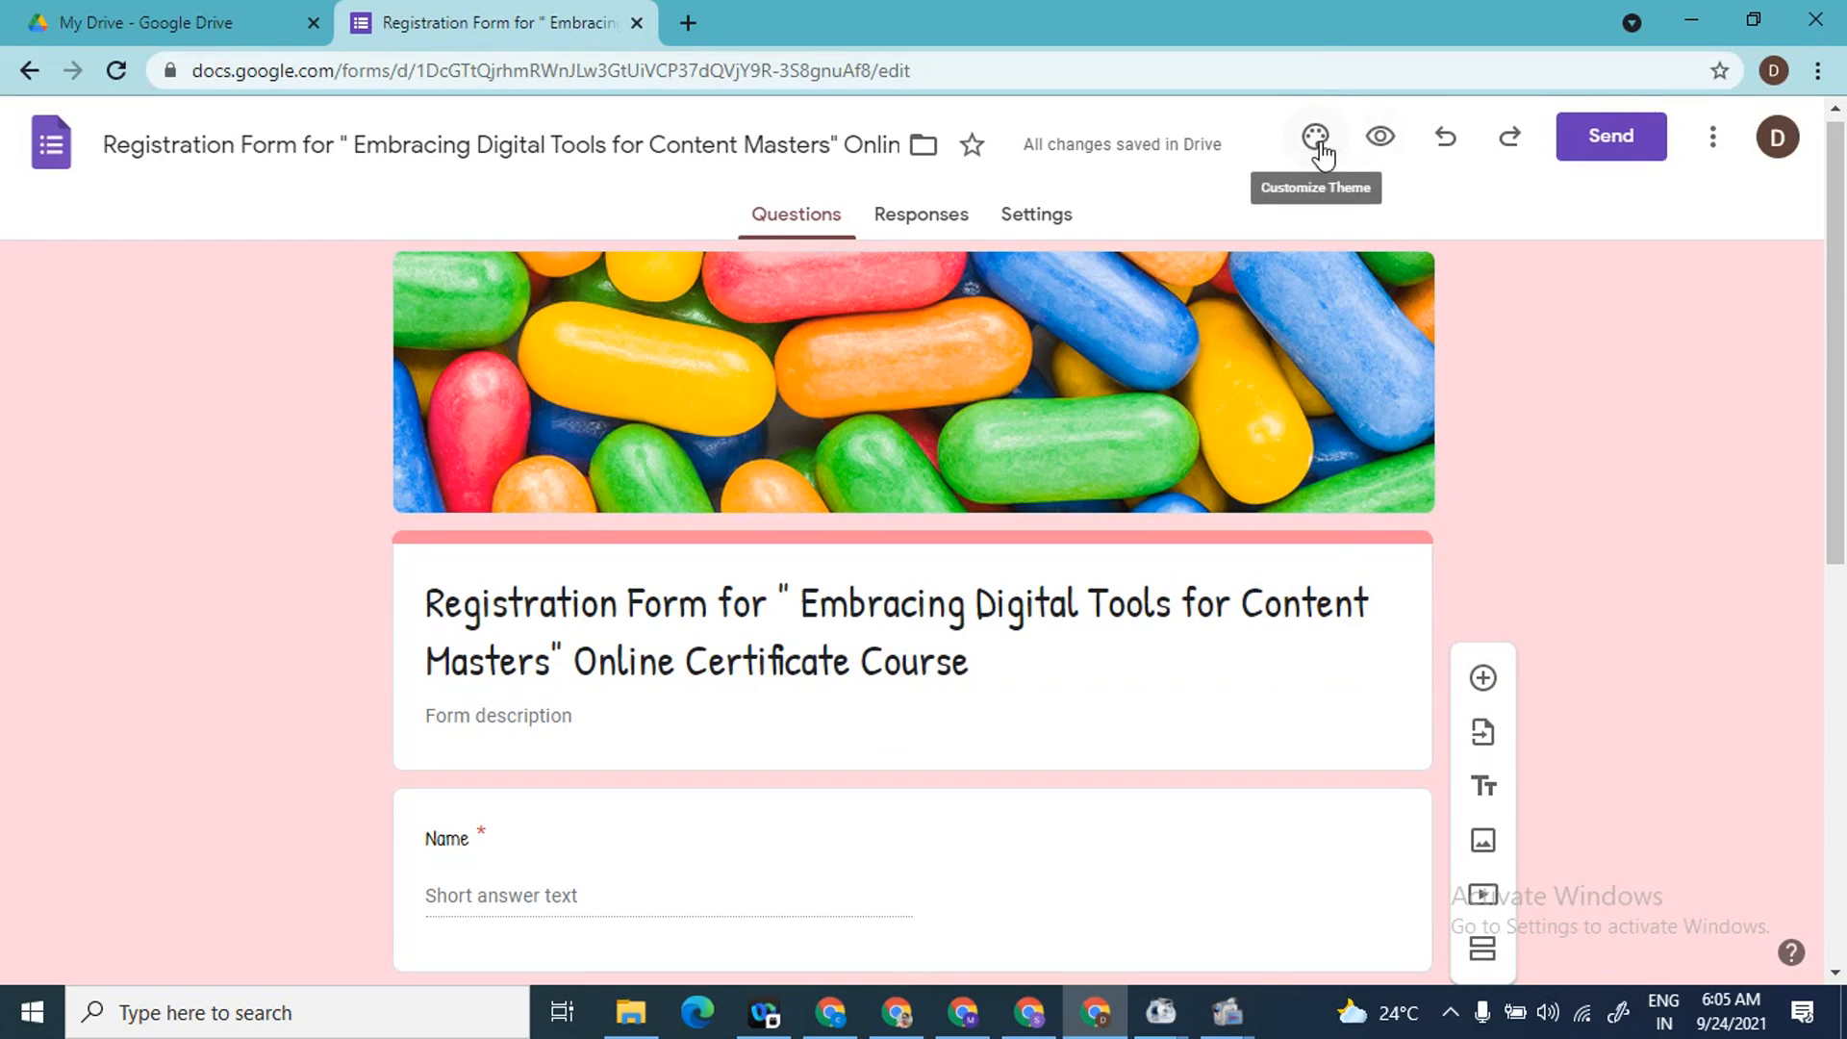
click(1383, 138)
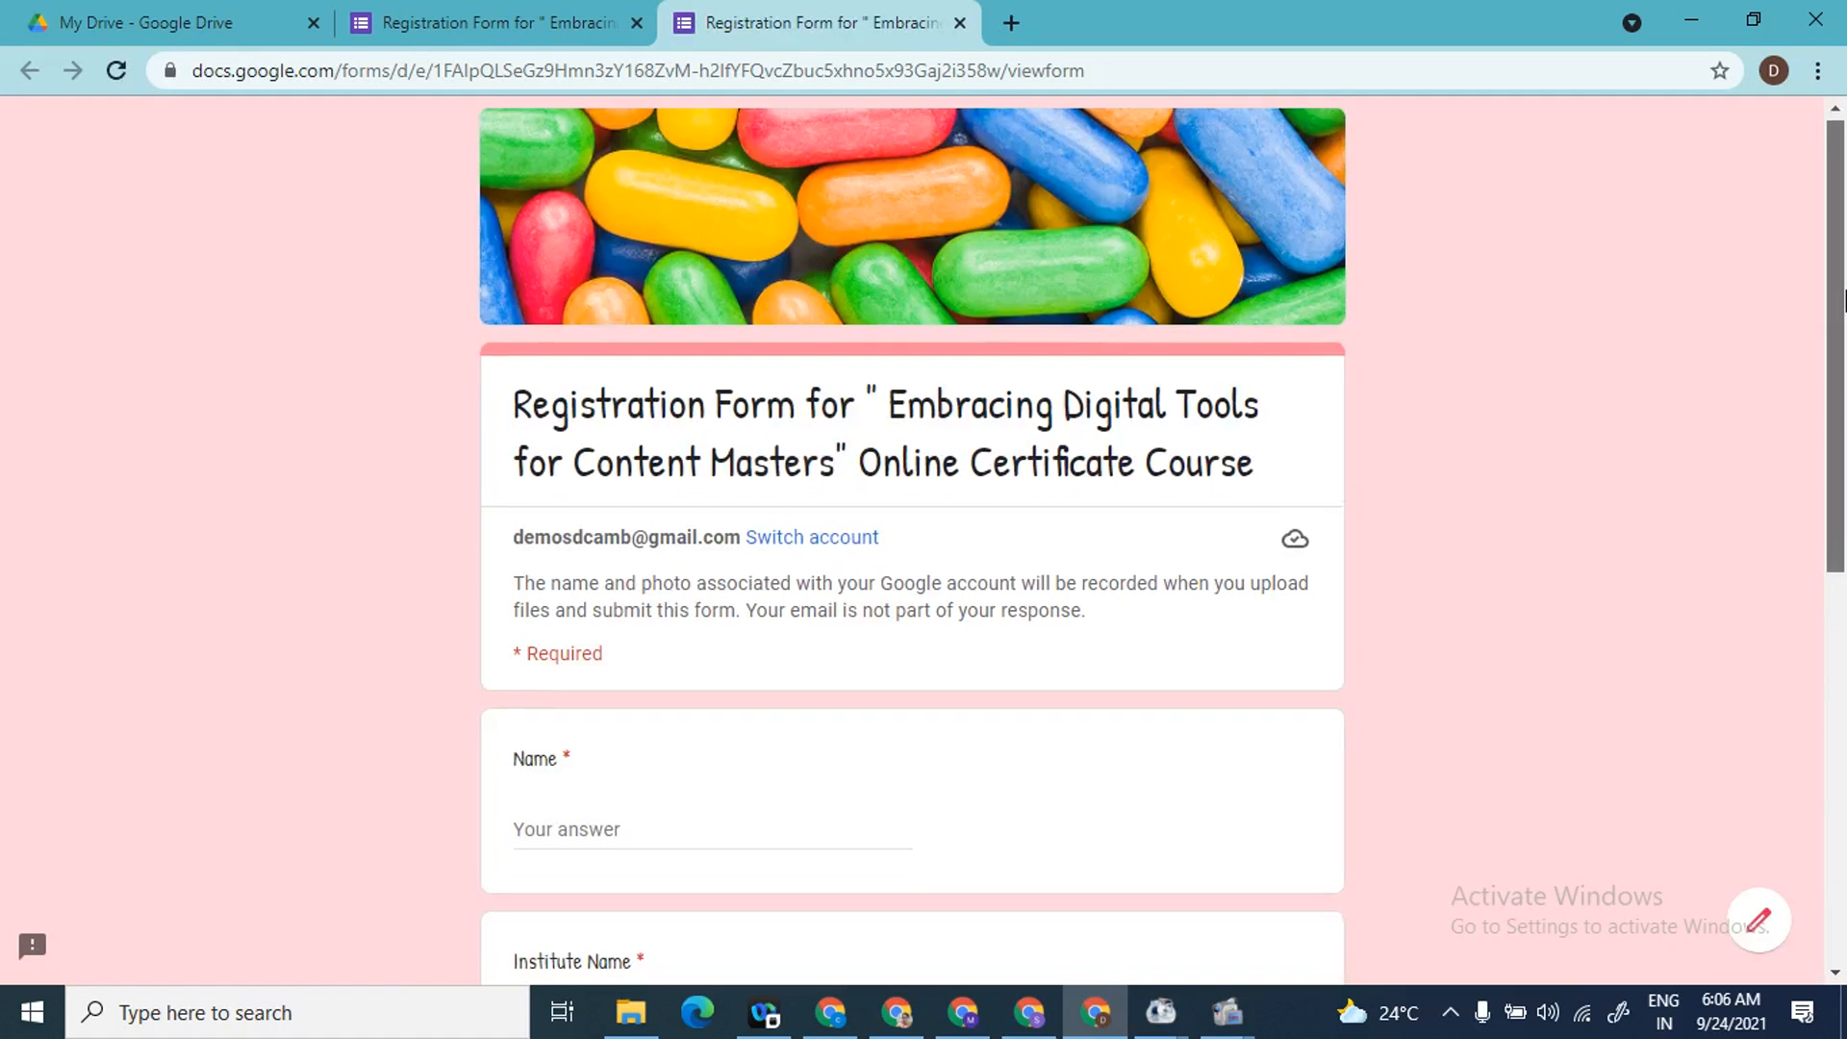
scroll(1842, 351, down, 1)
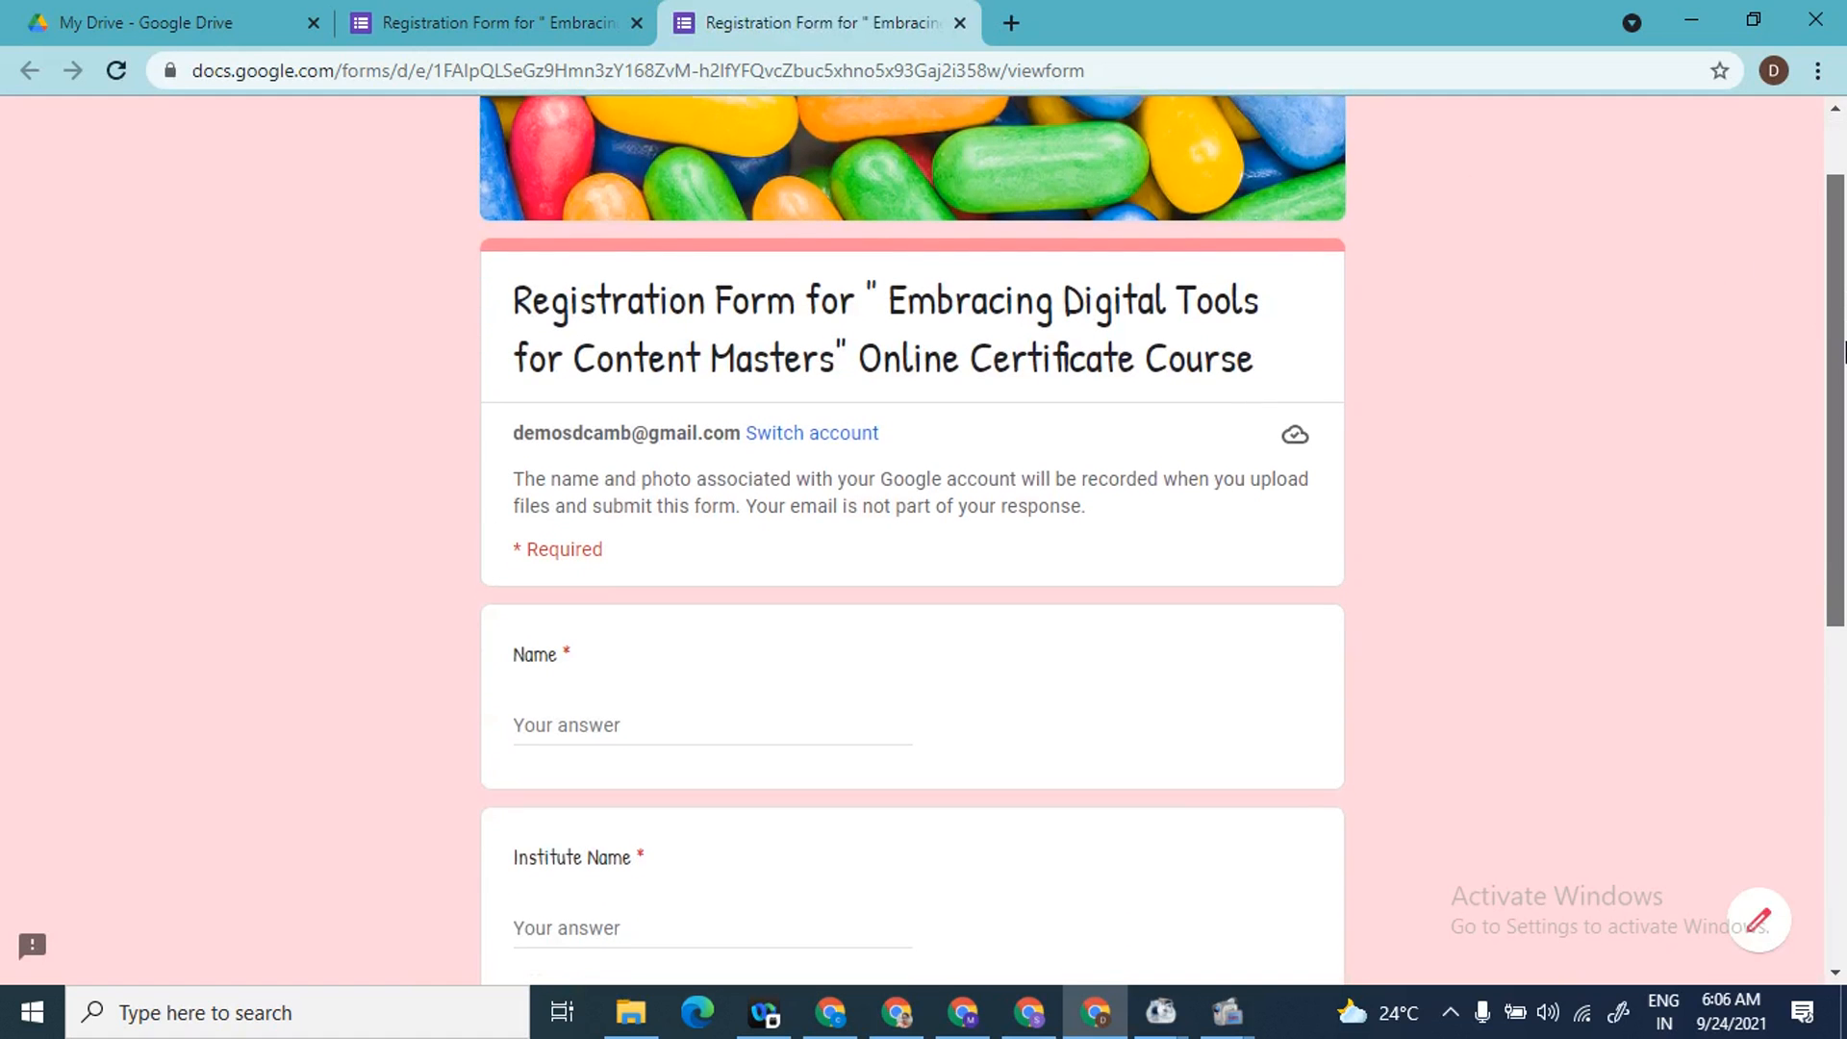
drag(1845, 351, 1841, 590)
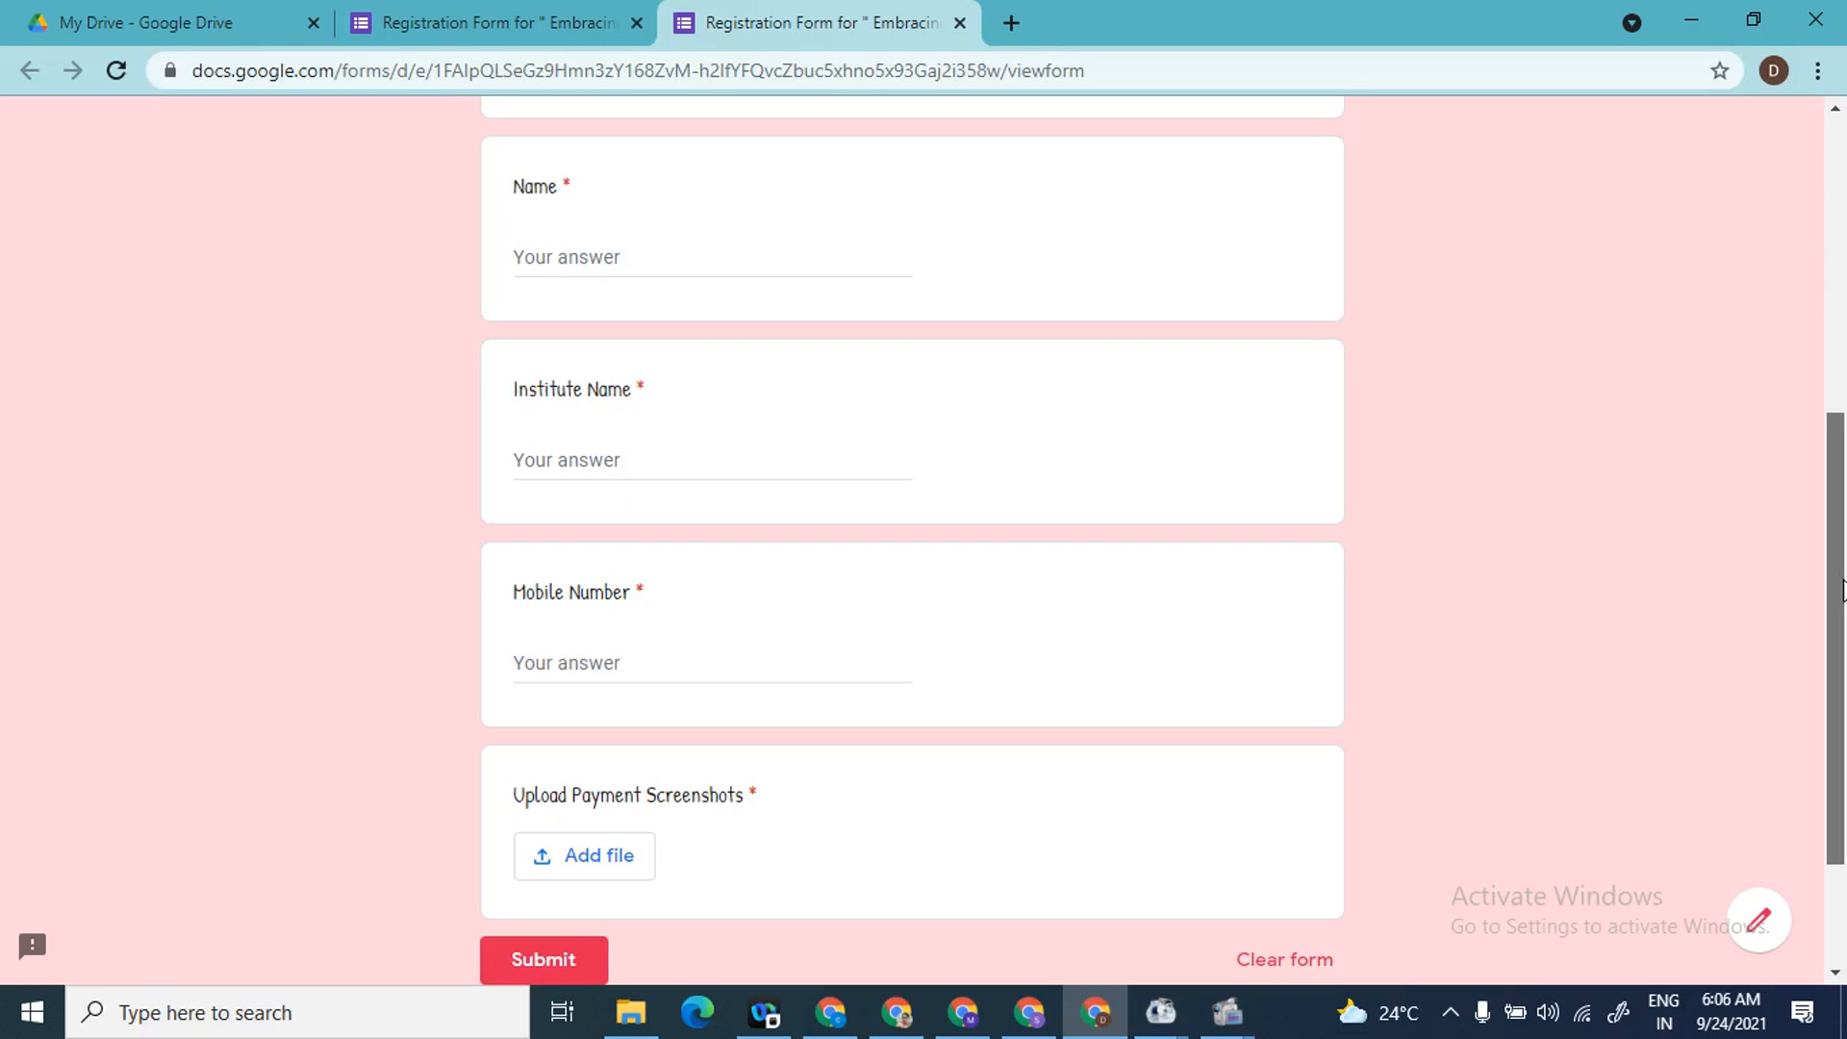
drag(1843, 590, 1843, 588)
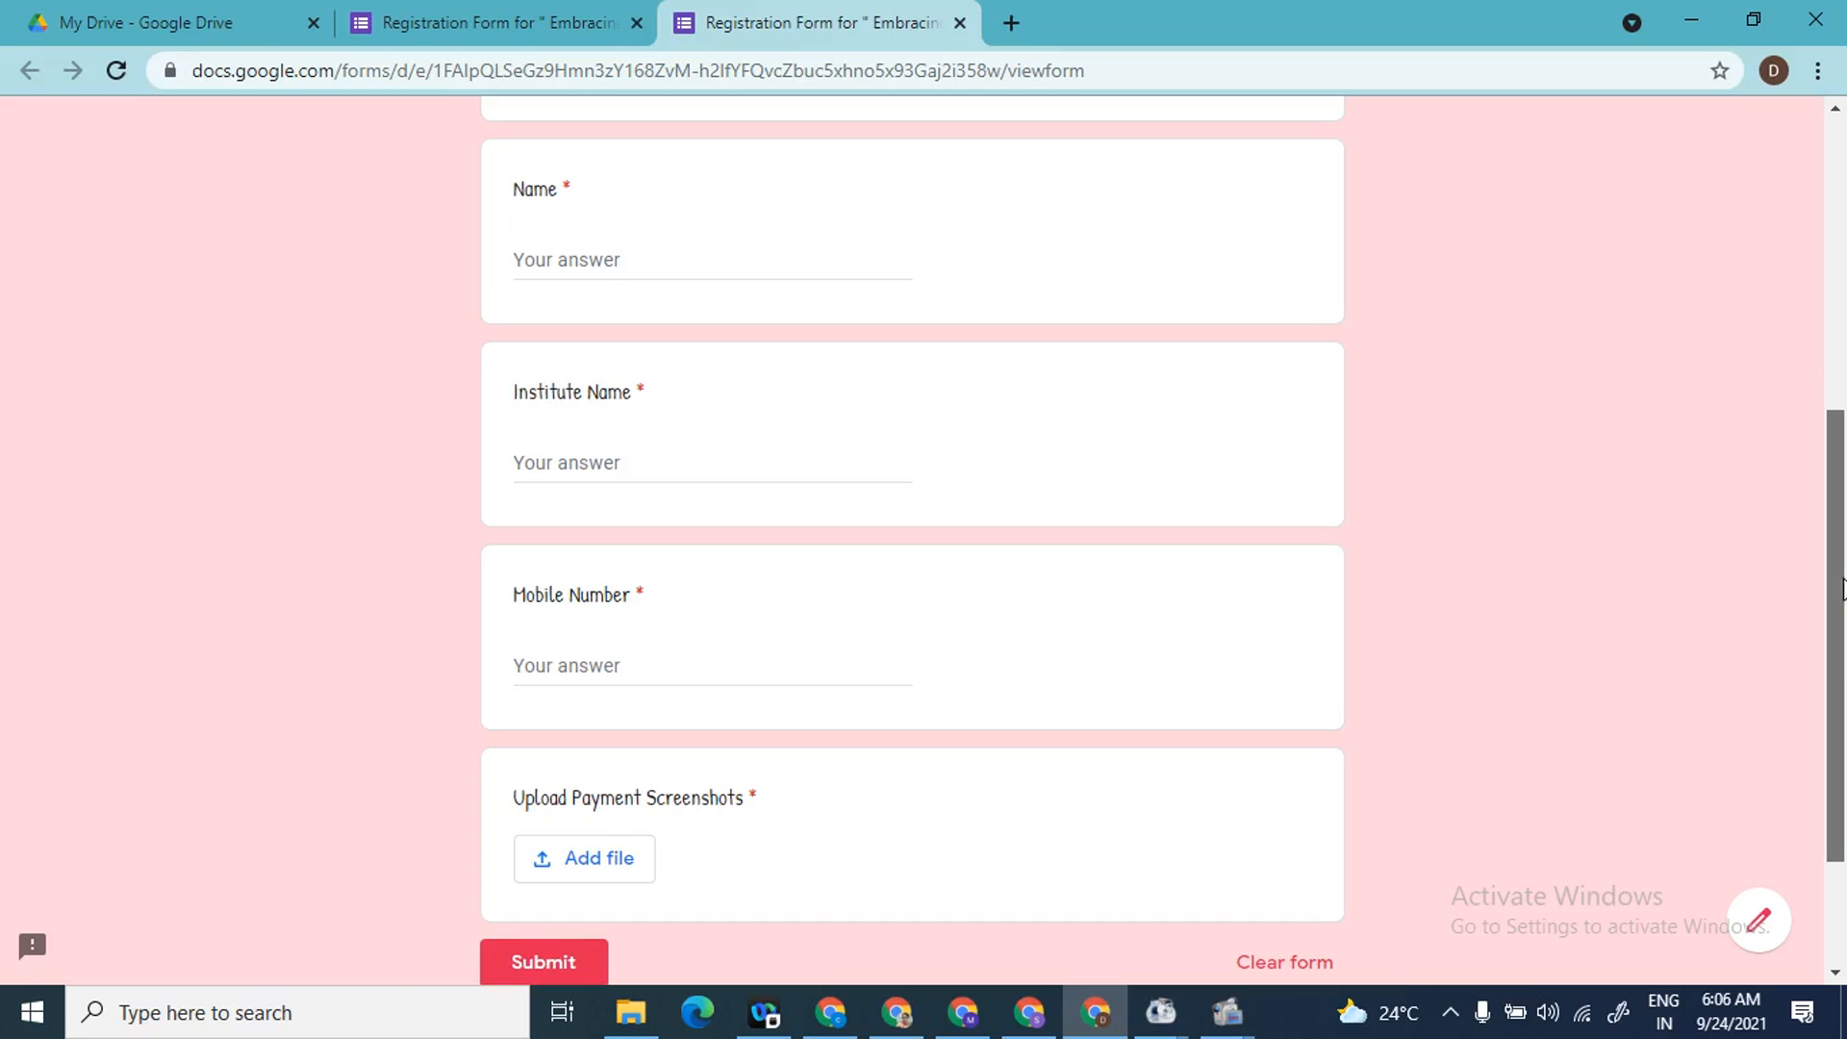
drag(1844, 590, 1828, 309)
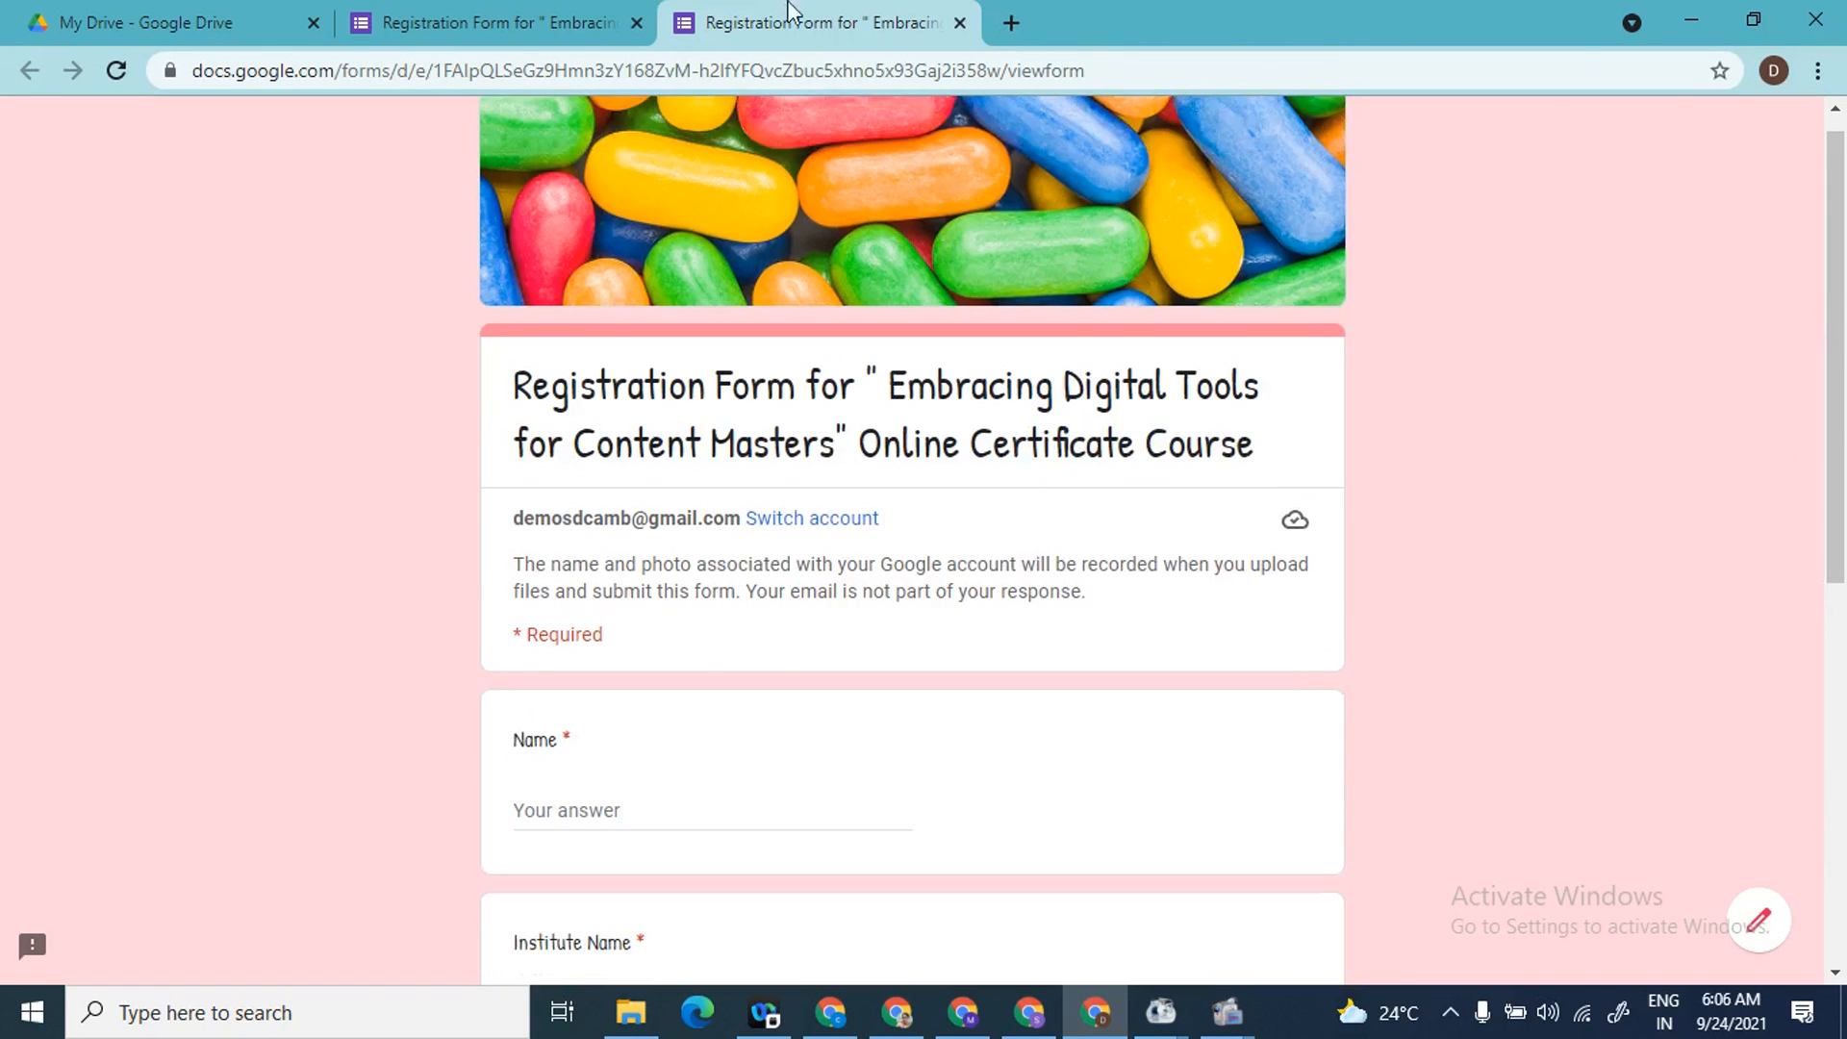
click(486, 21)
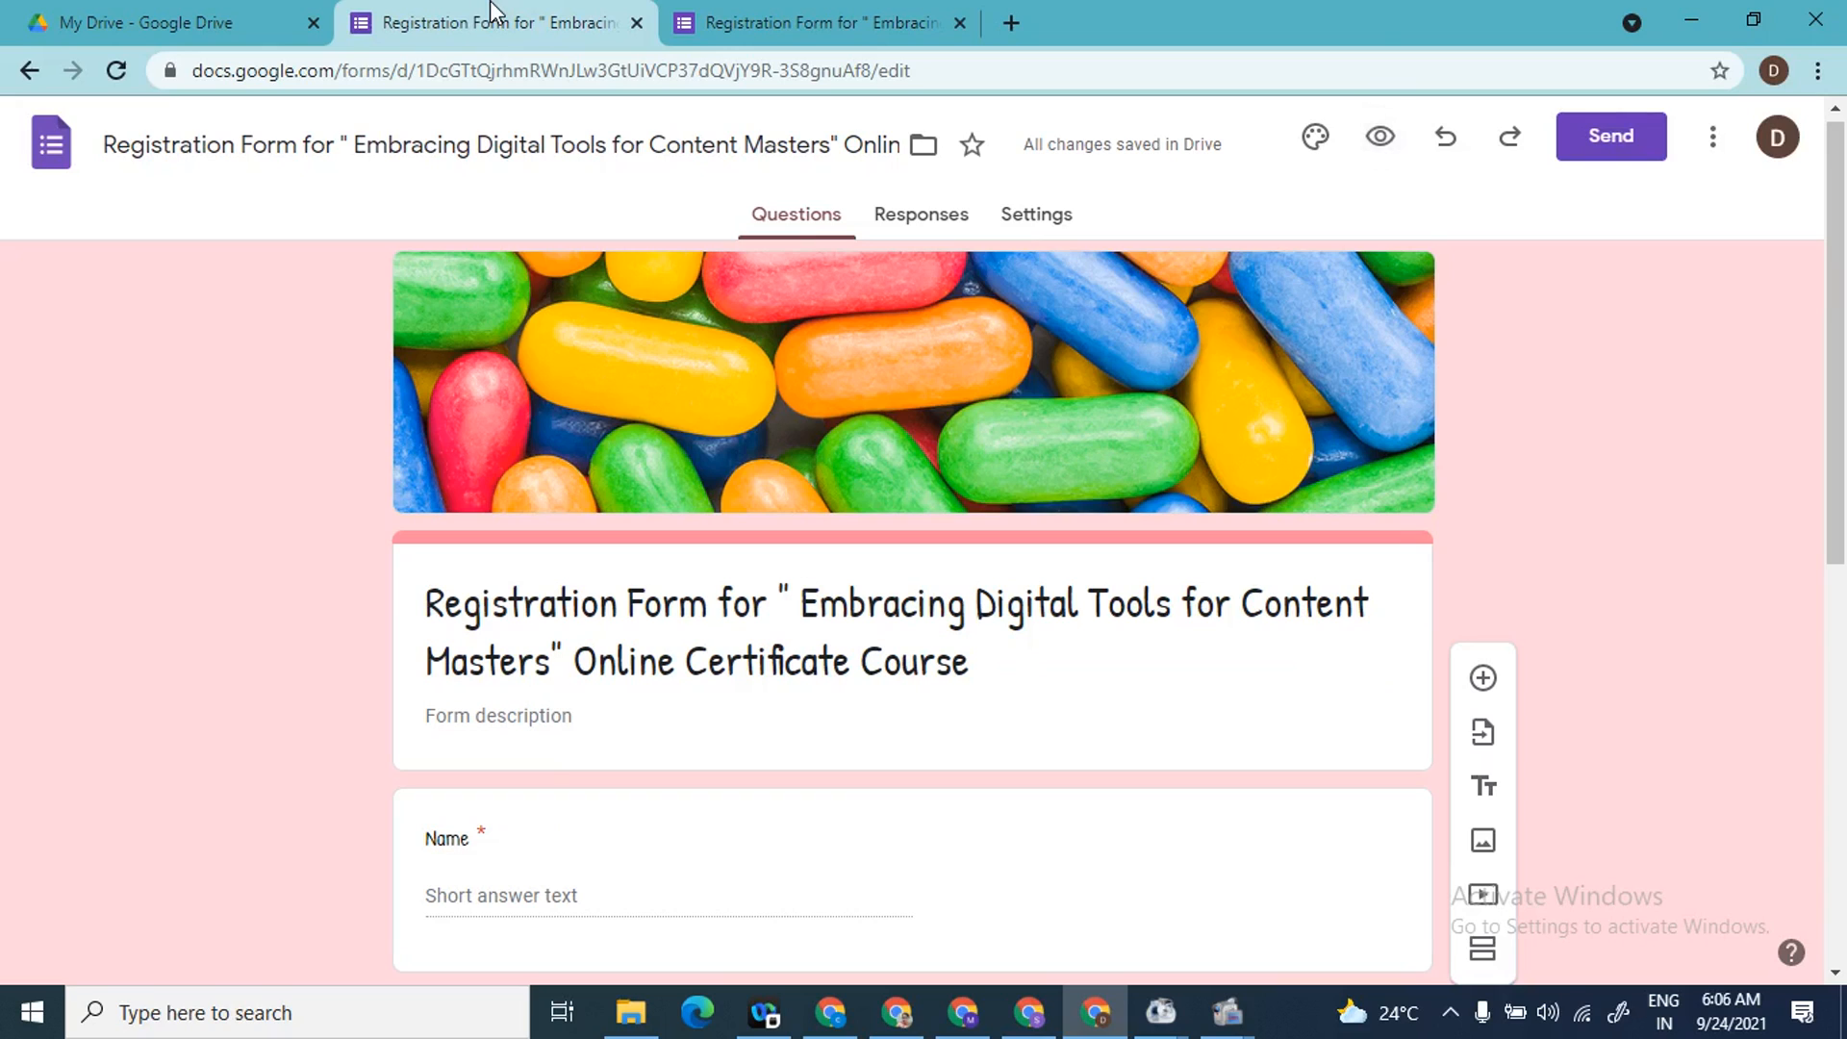
- Undo the font style change and redo it
click(1446, 137)
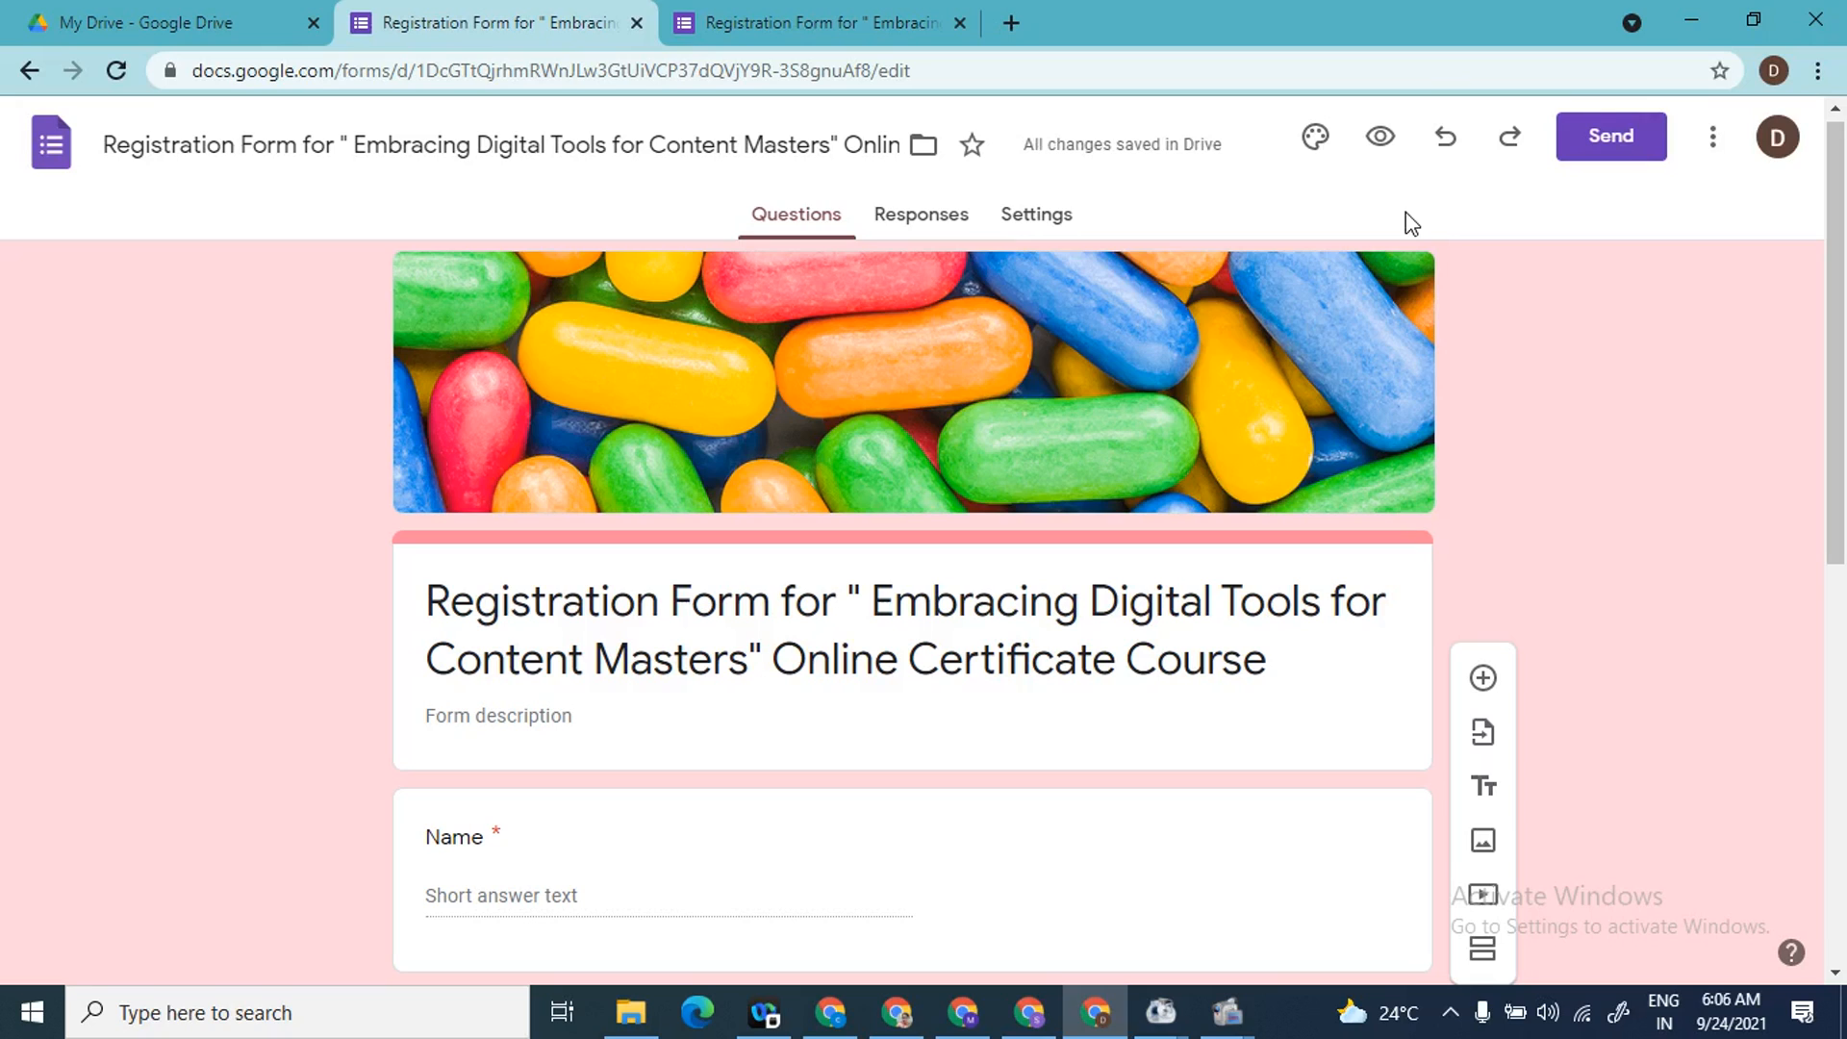
click(1511, 140)
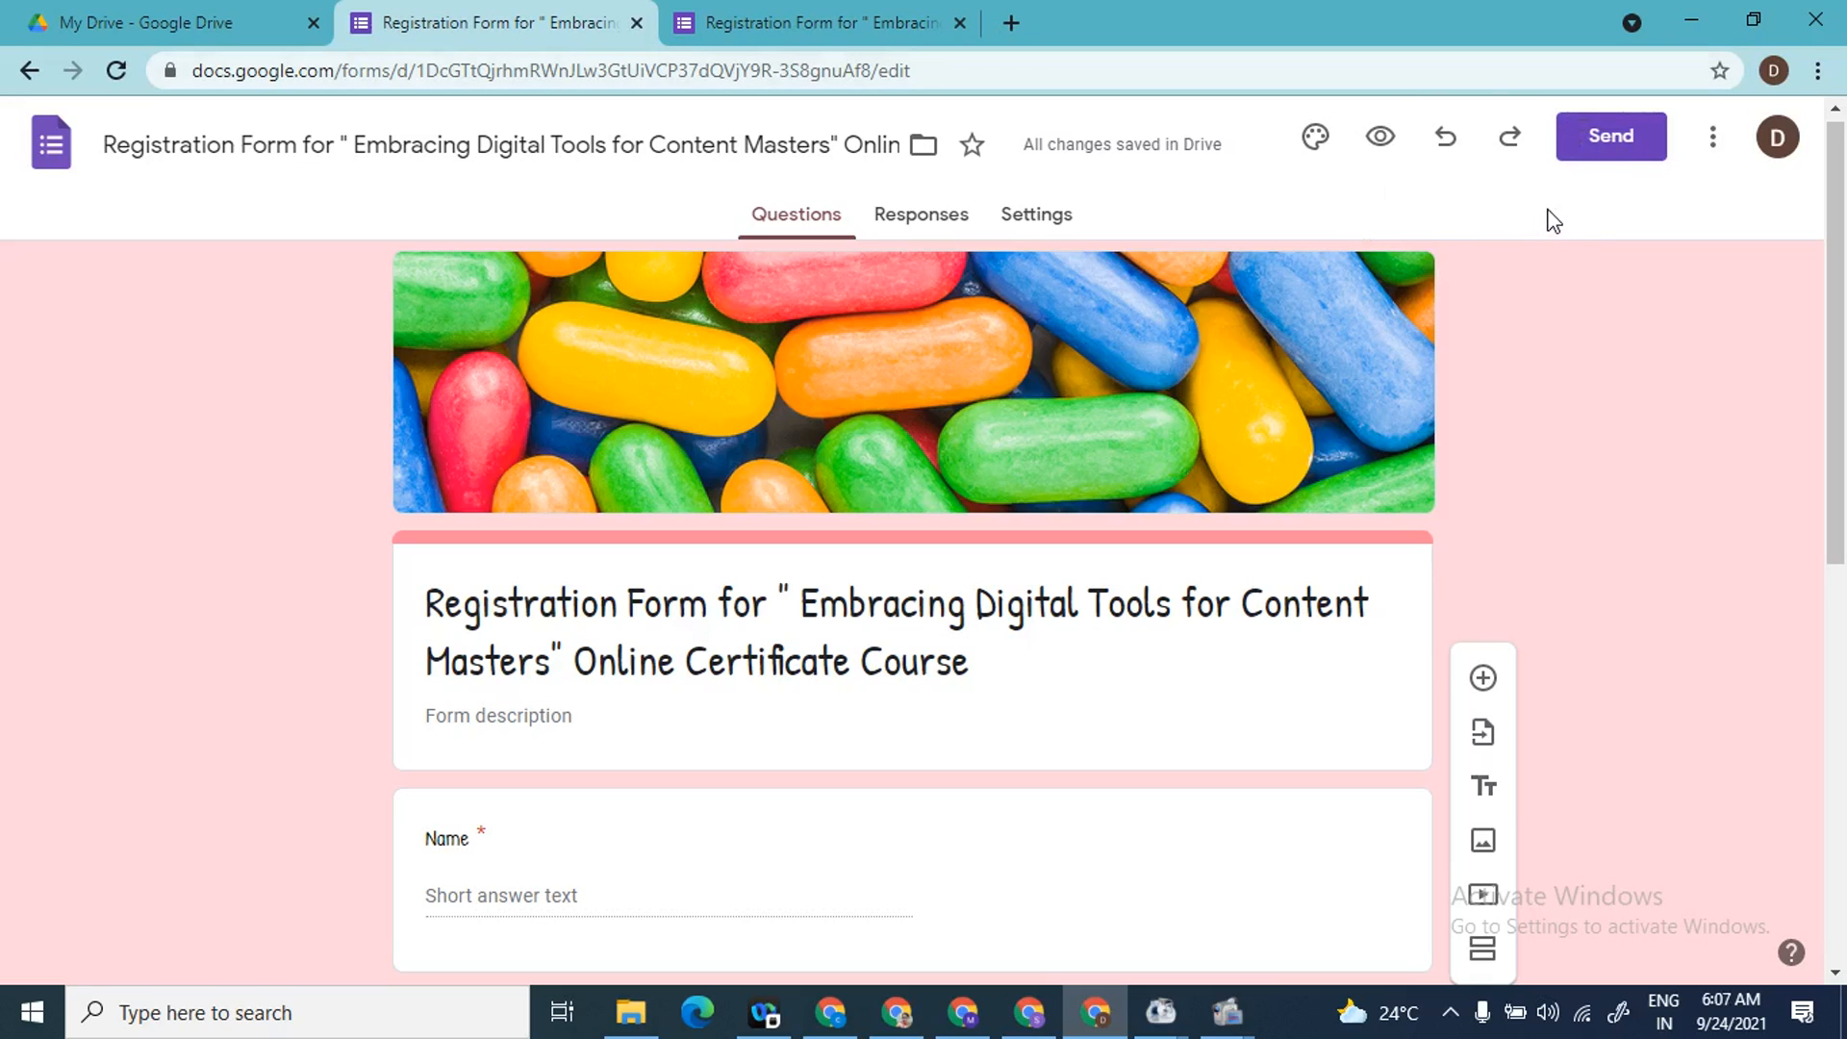
- Open the form's sending options, switch to sharing by link, and turn on collecting emails
click(1642, 158)
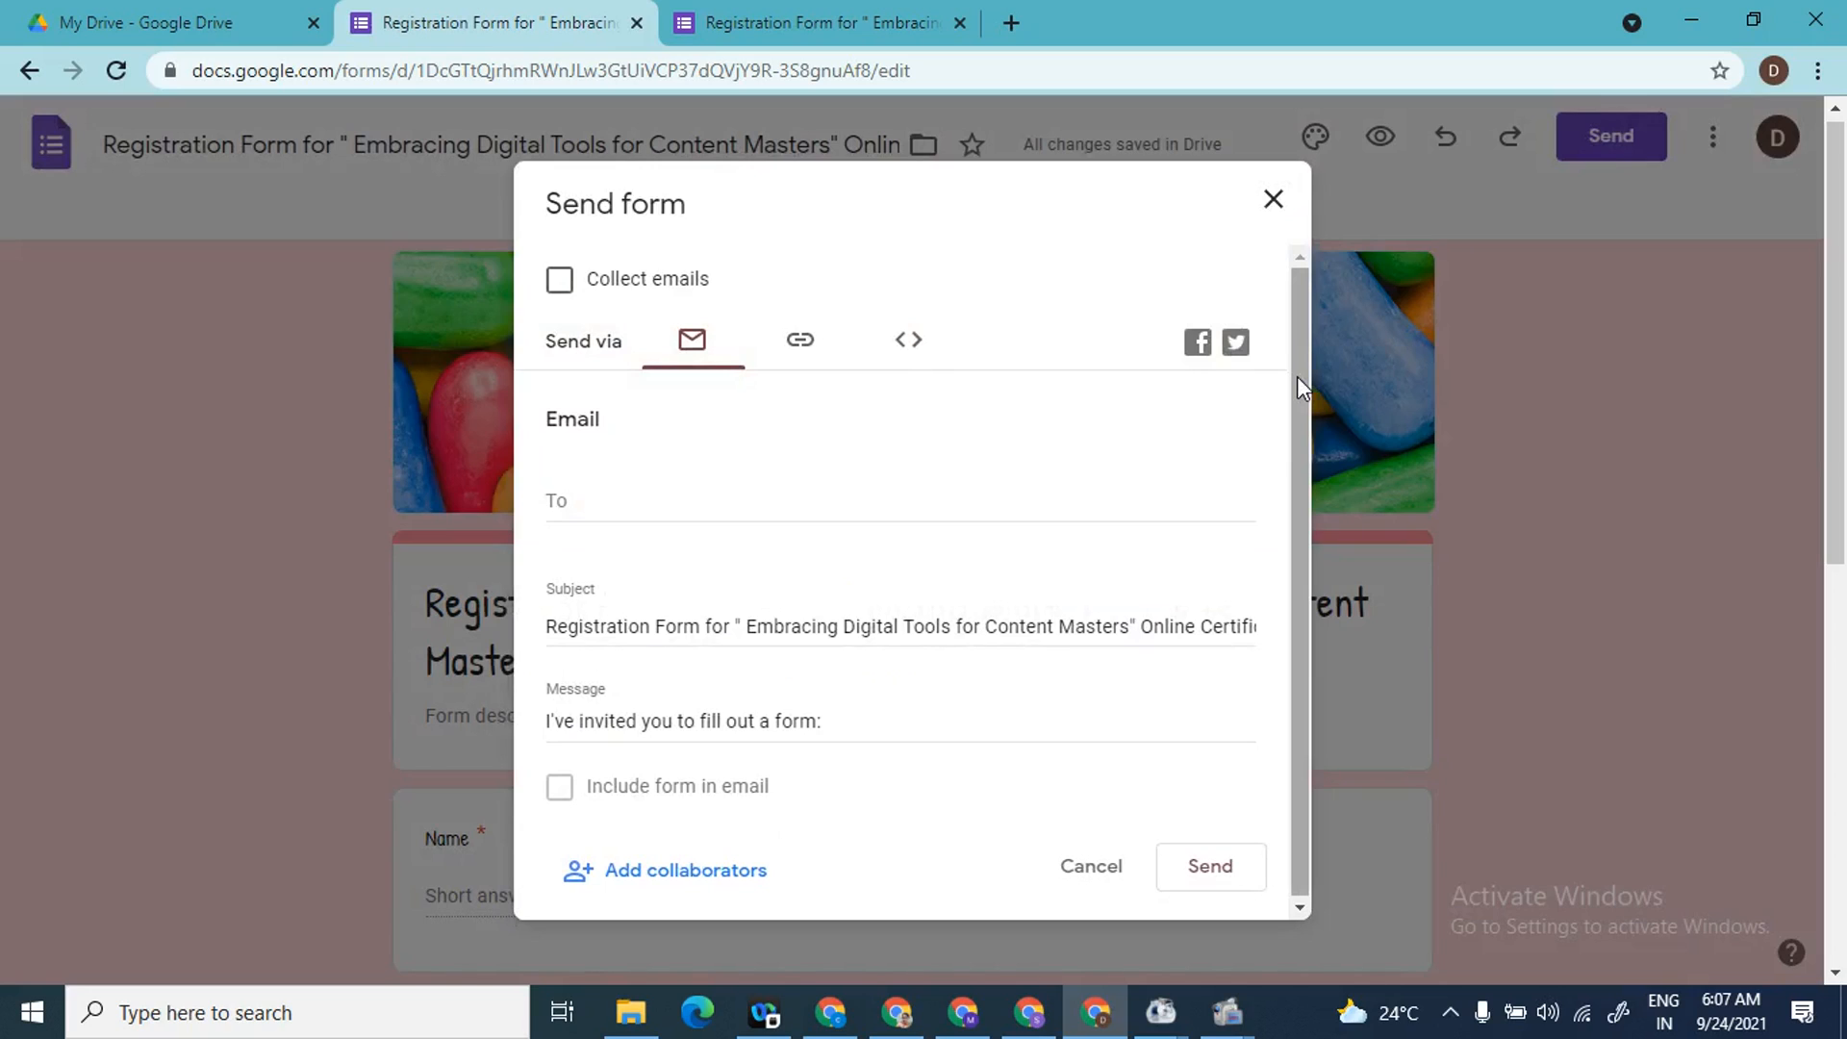
click(673, 505)
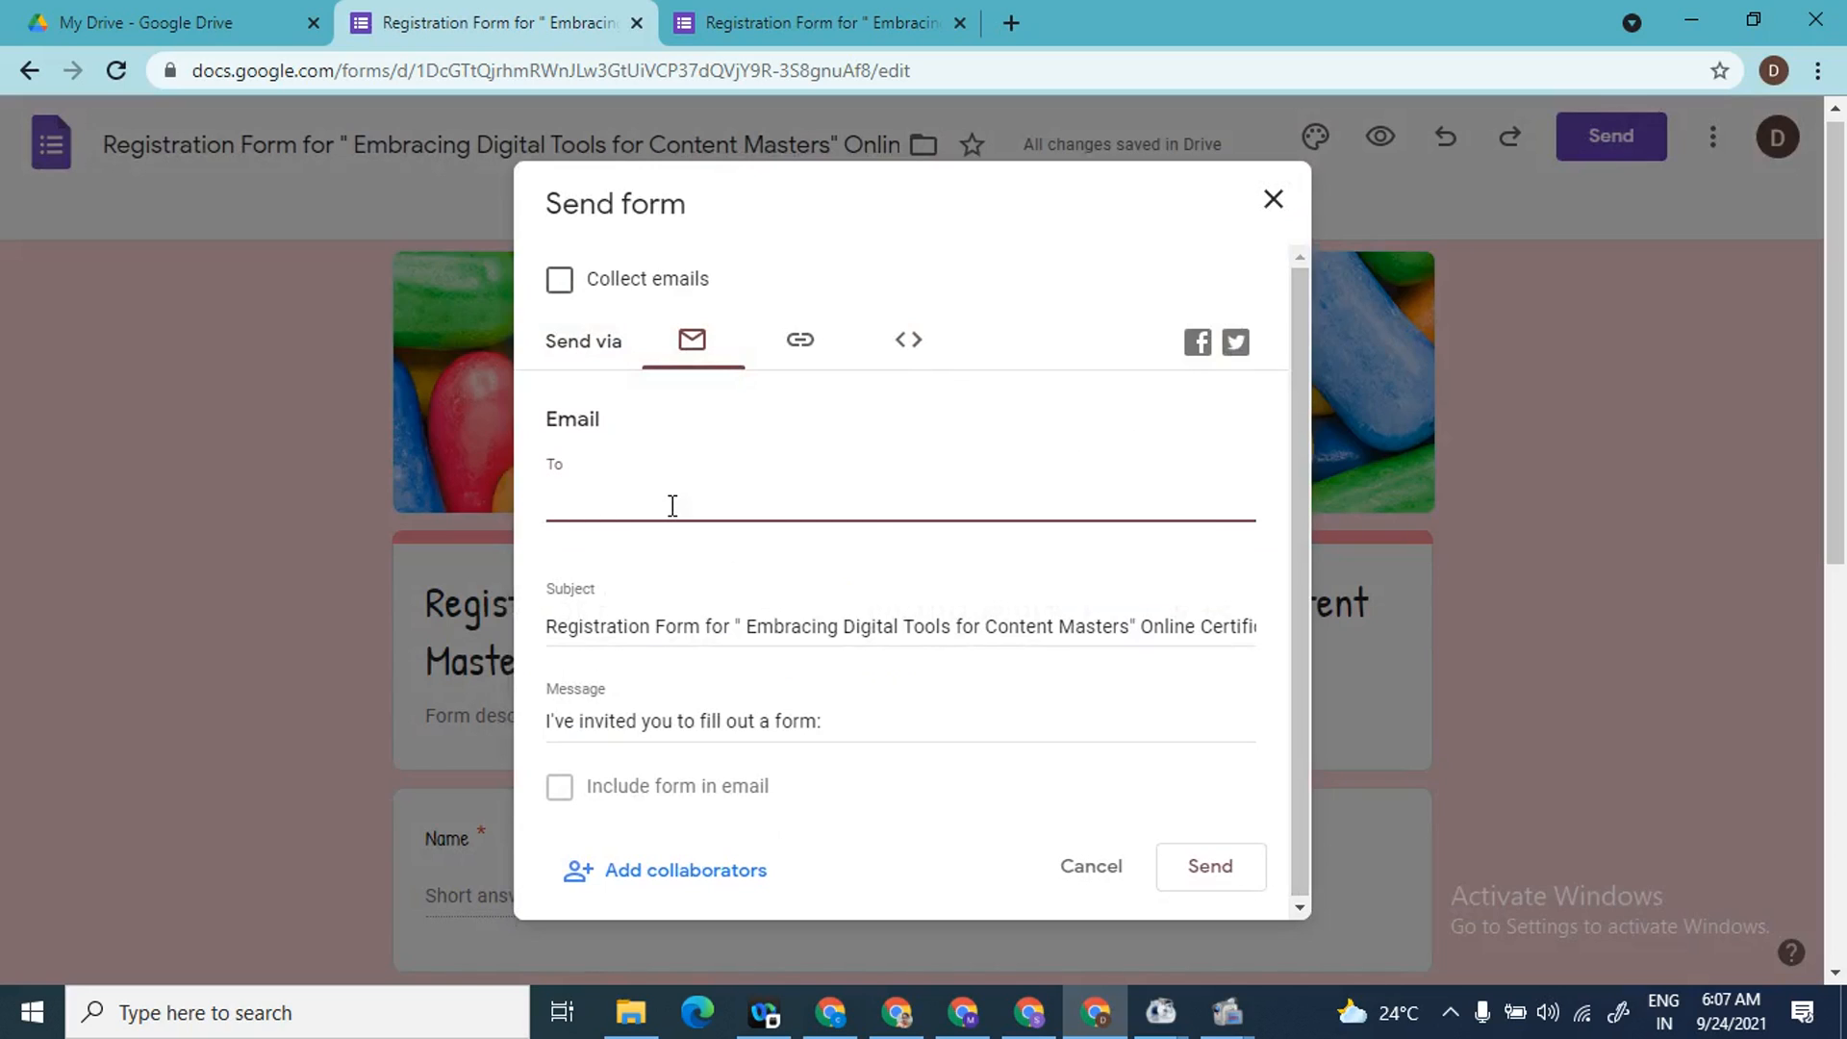
click(800, 342)
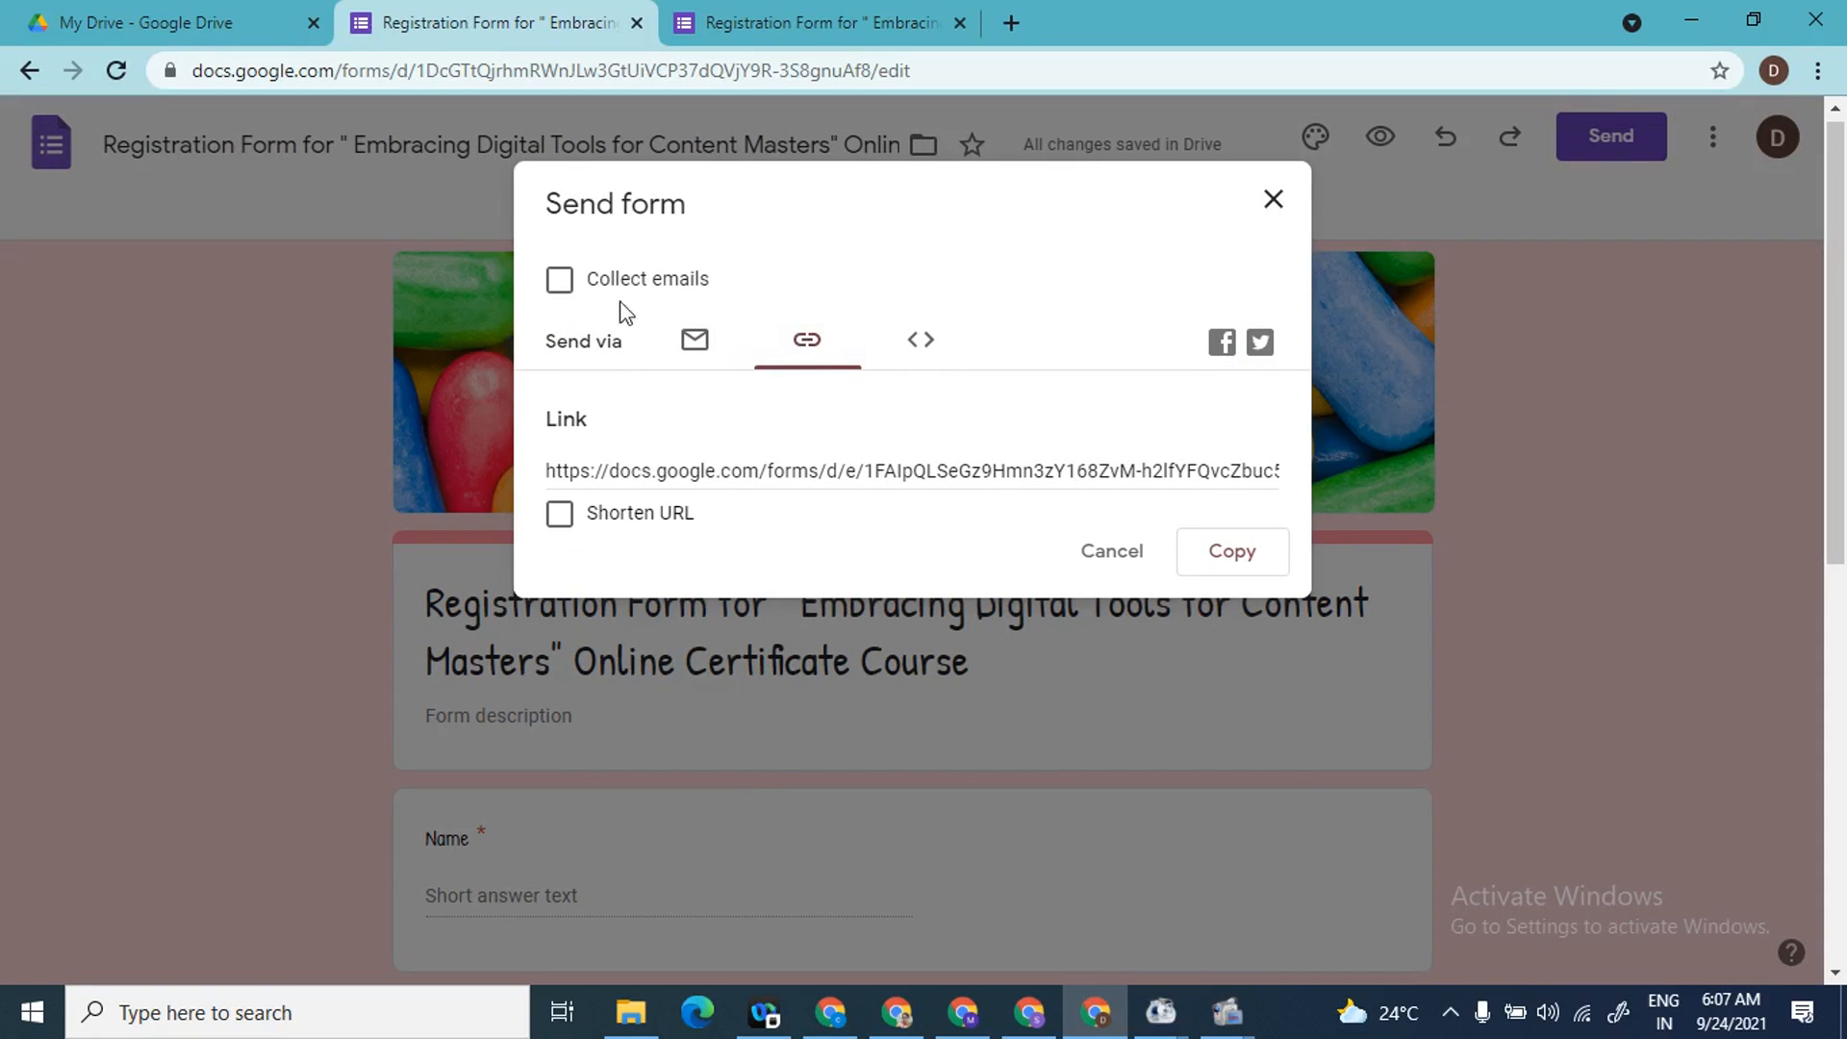
click(560, 281)
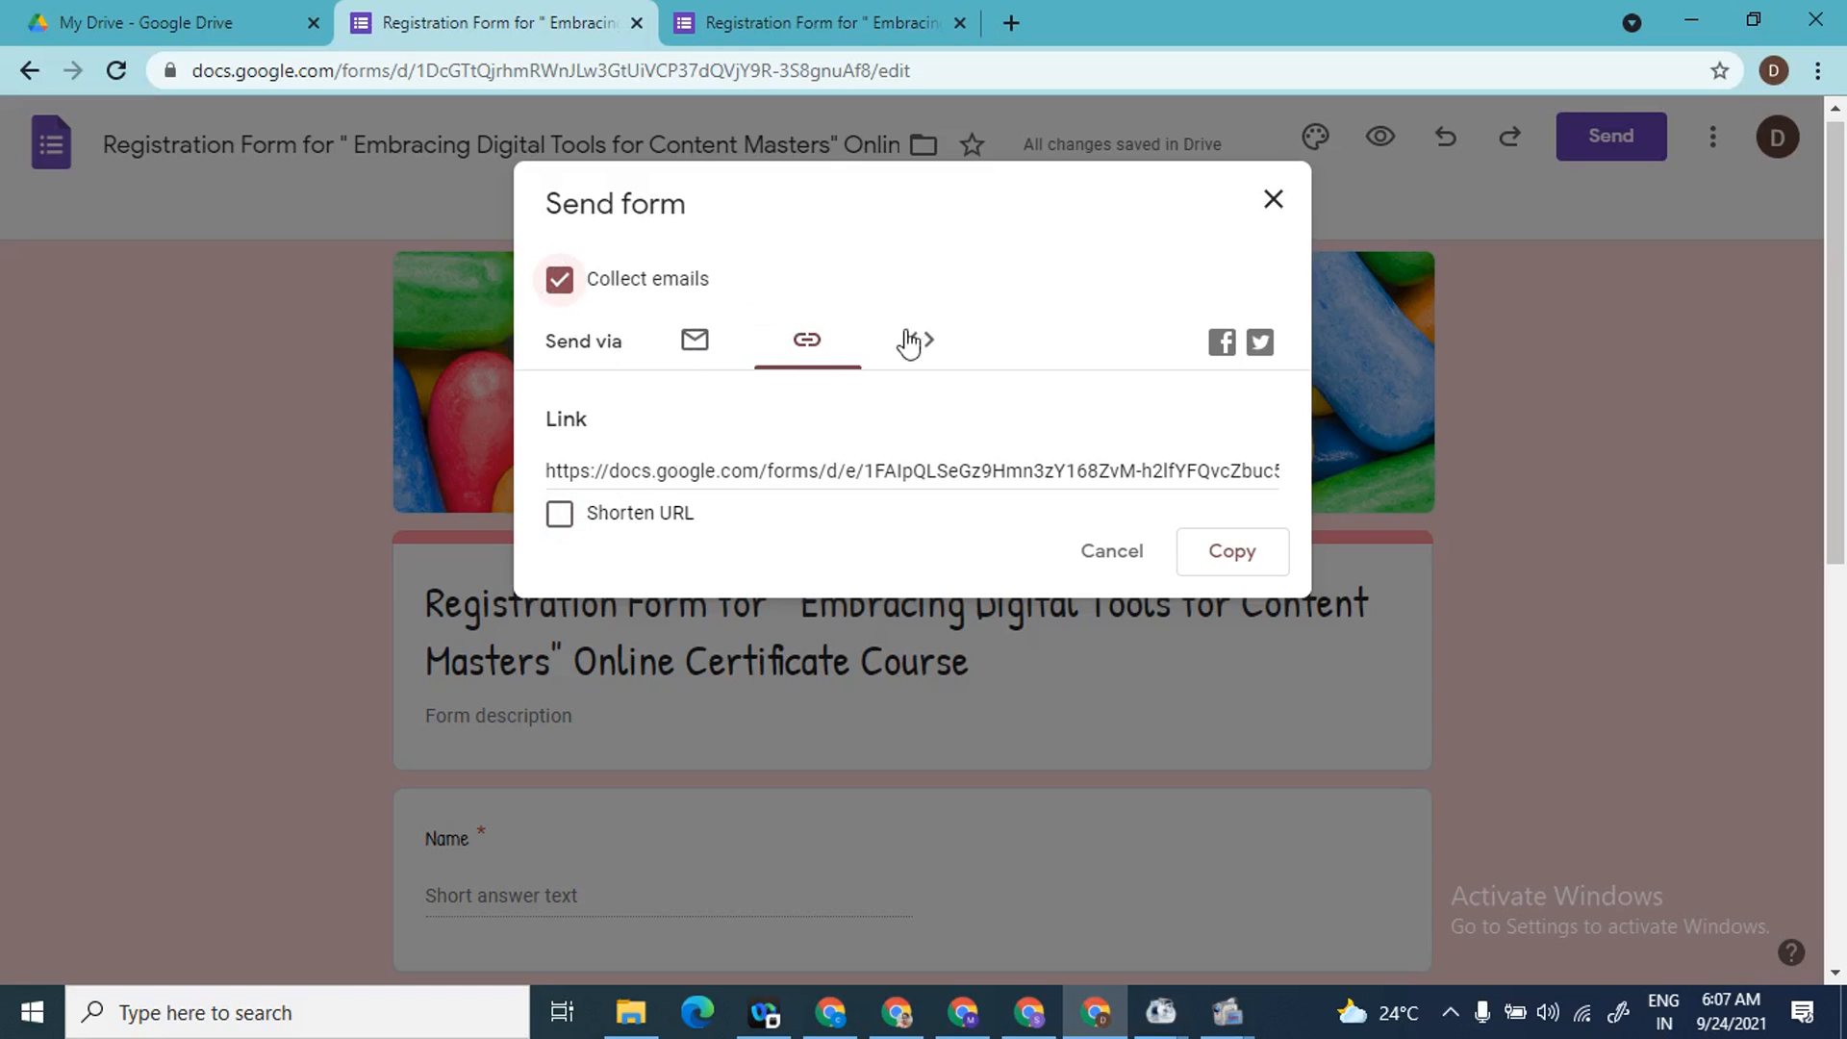
- Look through the email, link and embed HTML methods for sending the form, ending on the link method
click(692, 356)
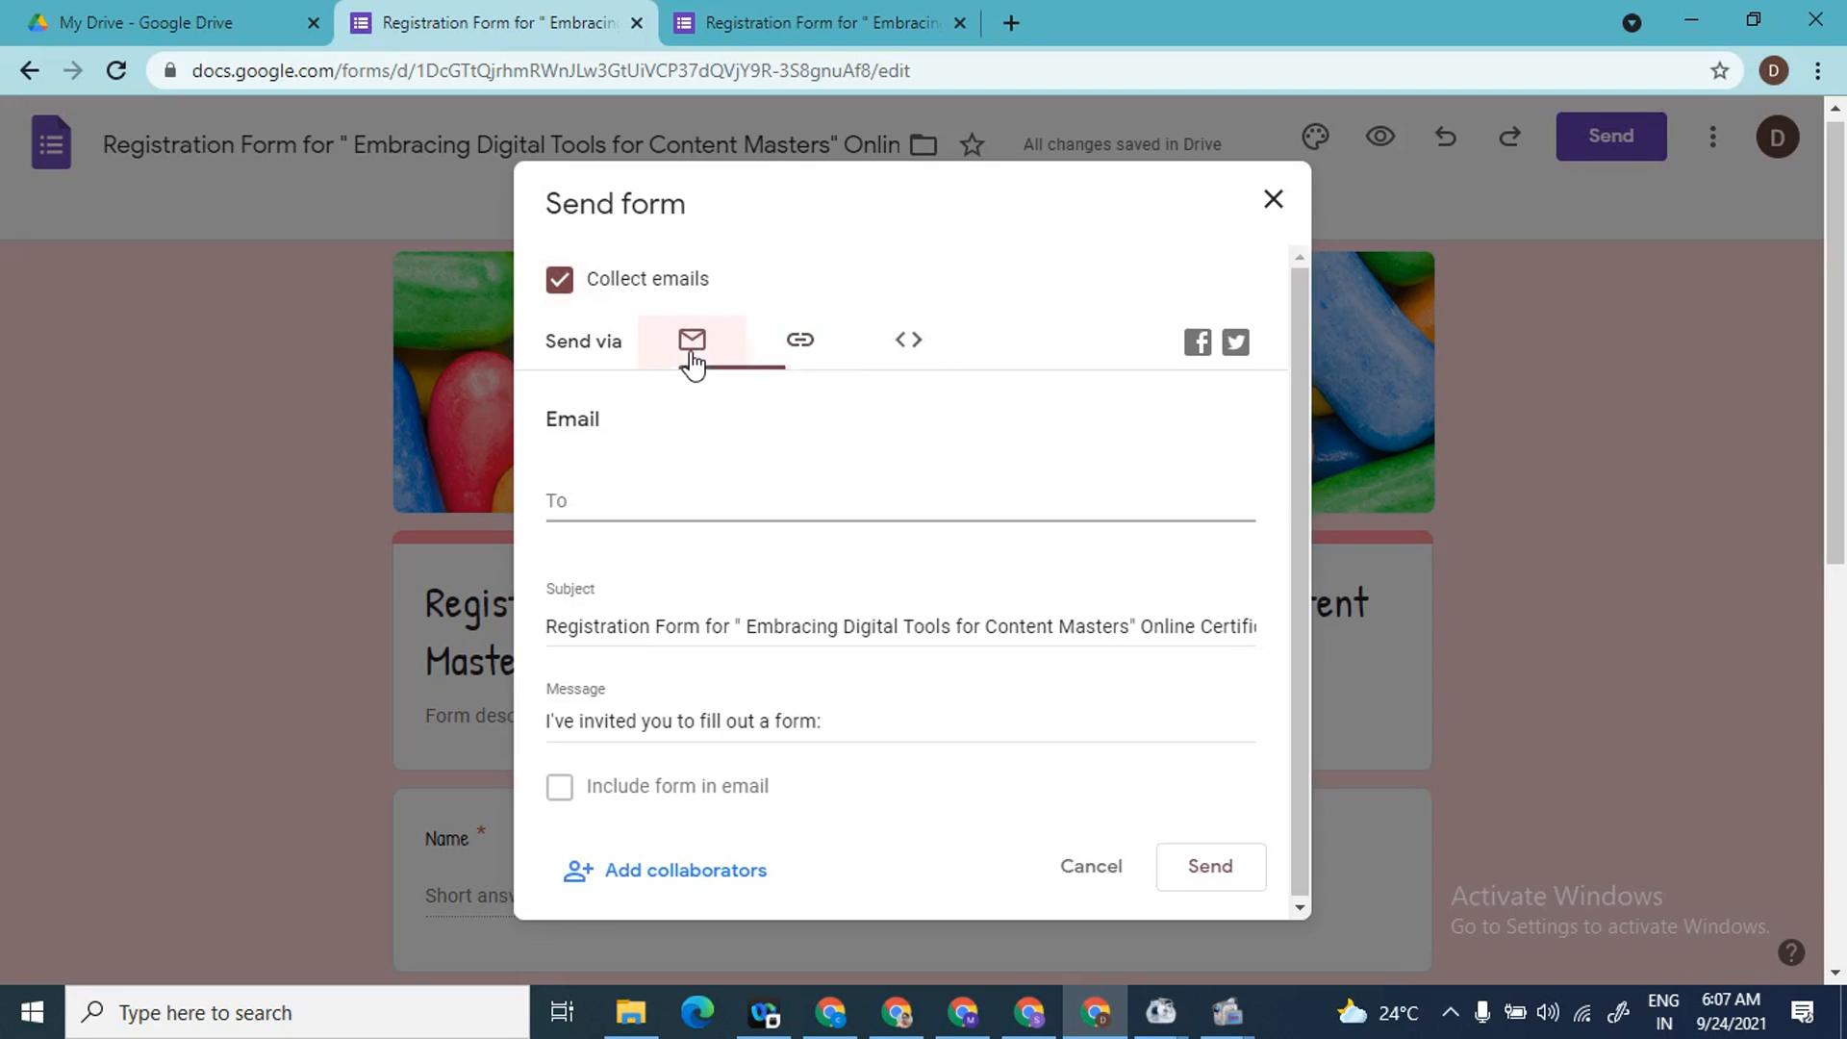
click(805, 351)
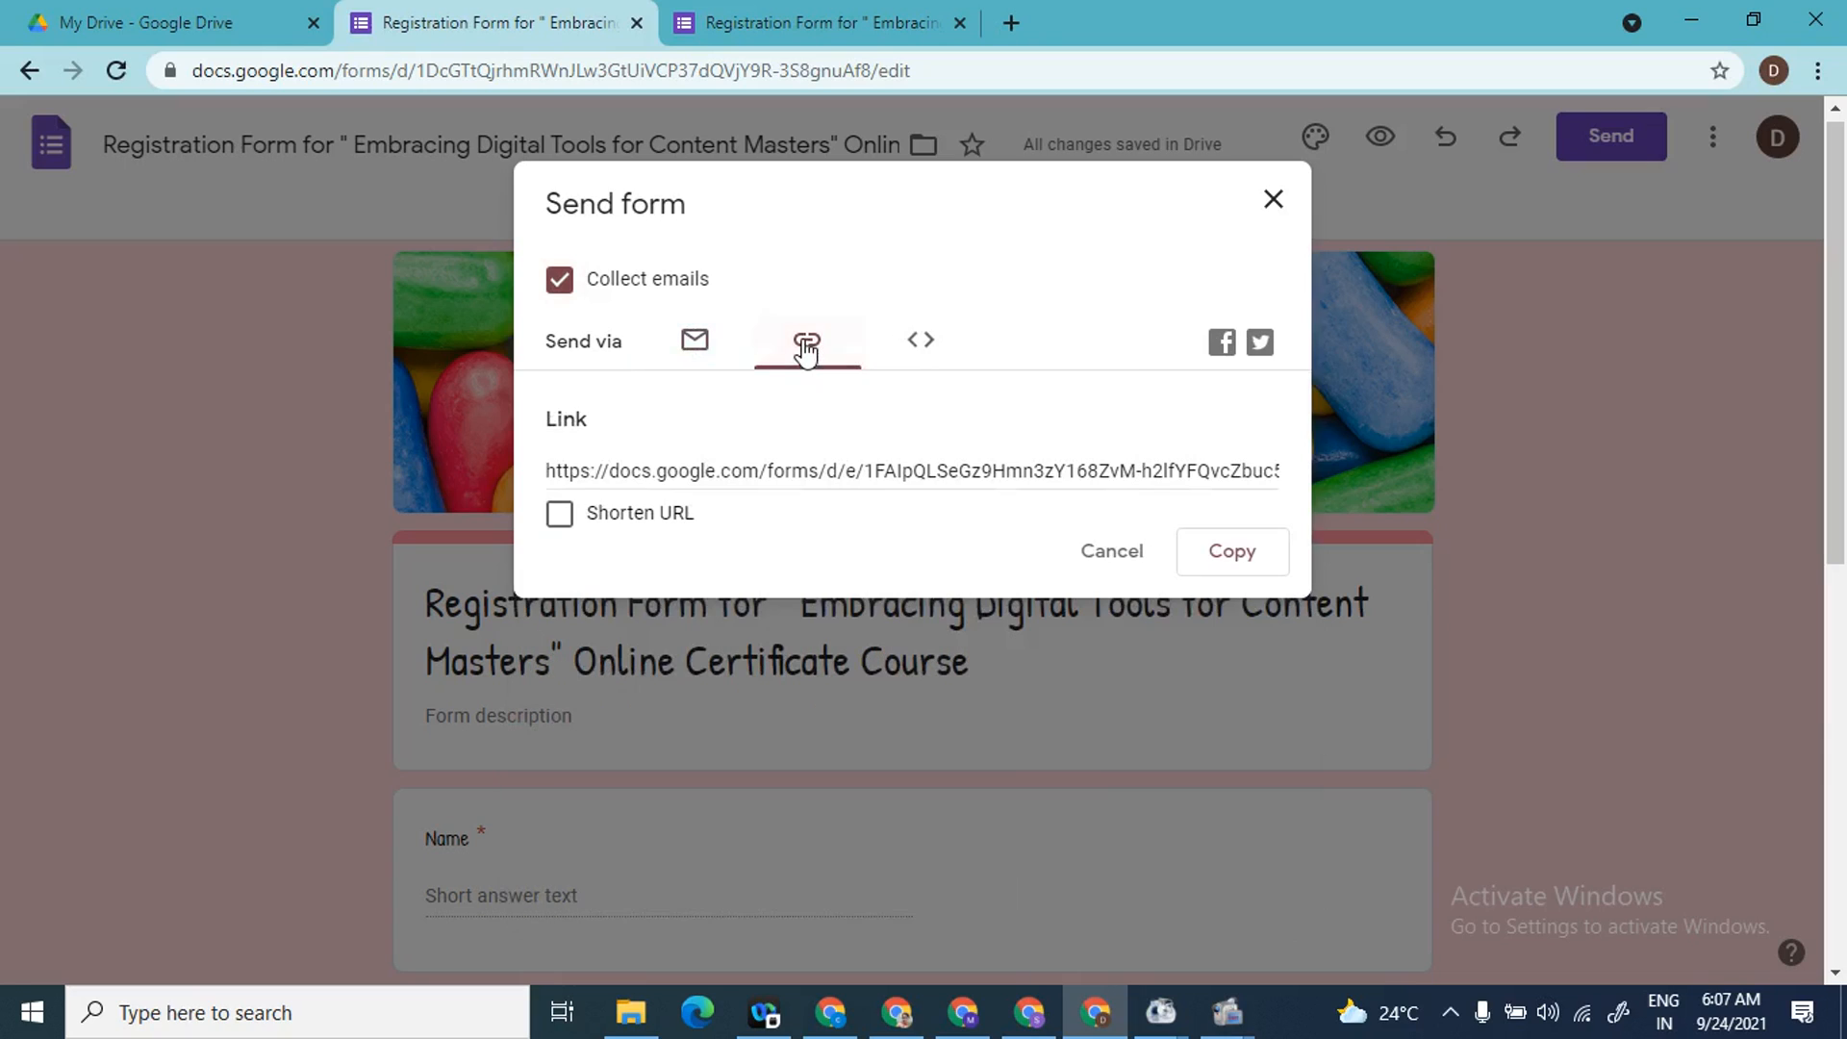
click(943, 358)
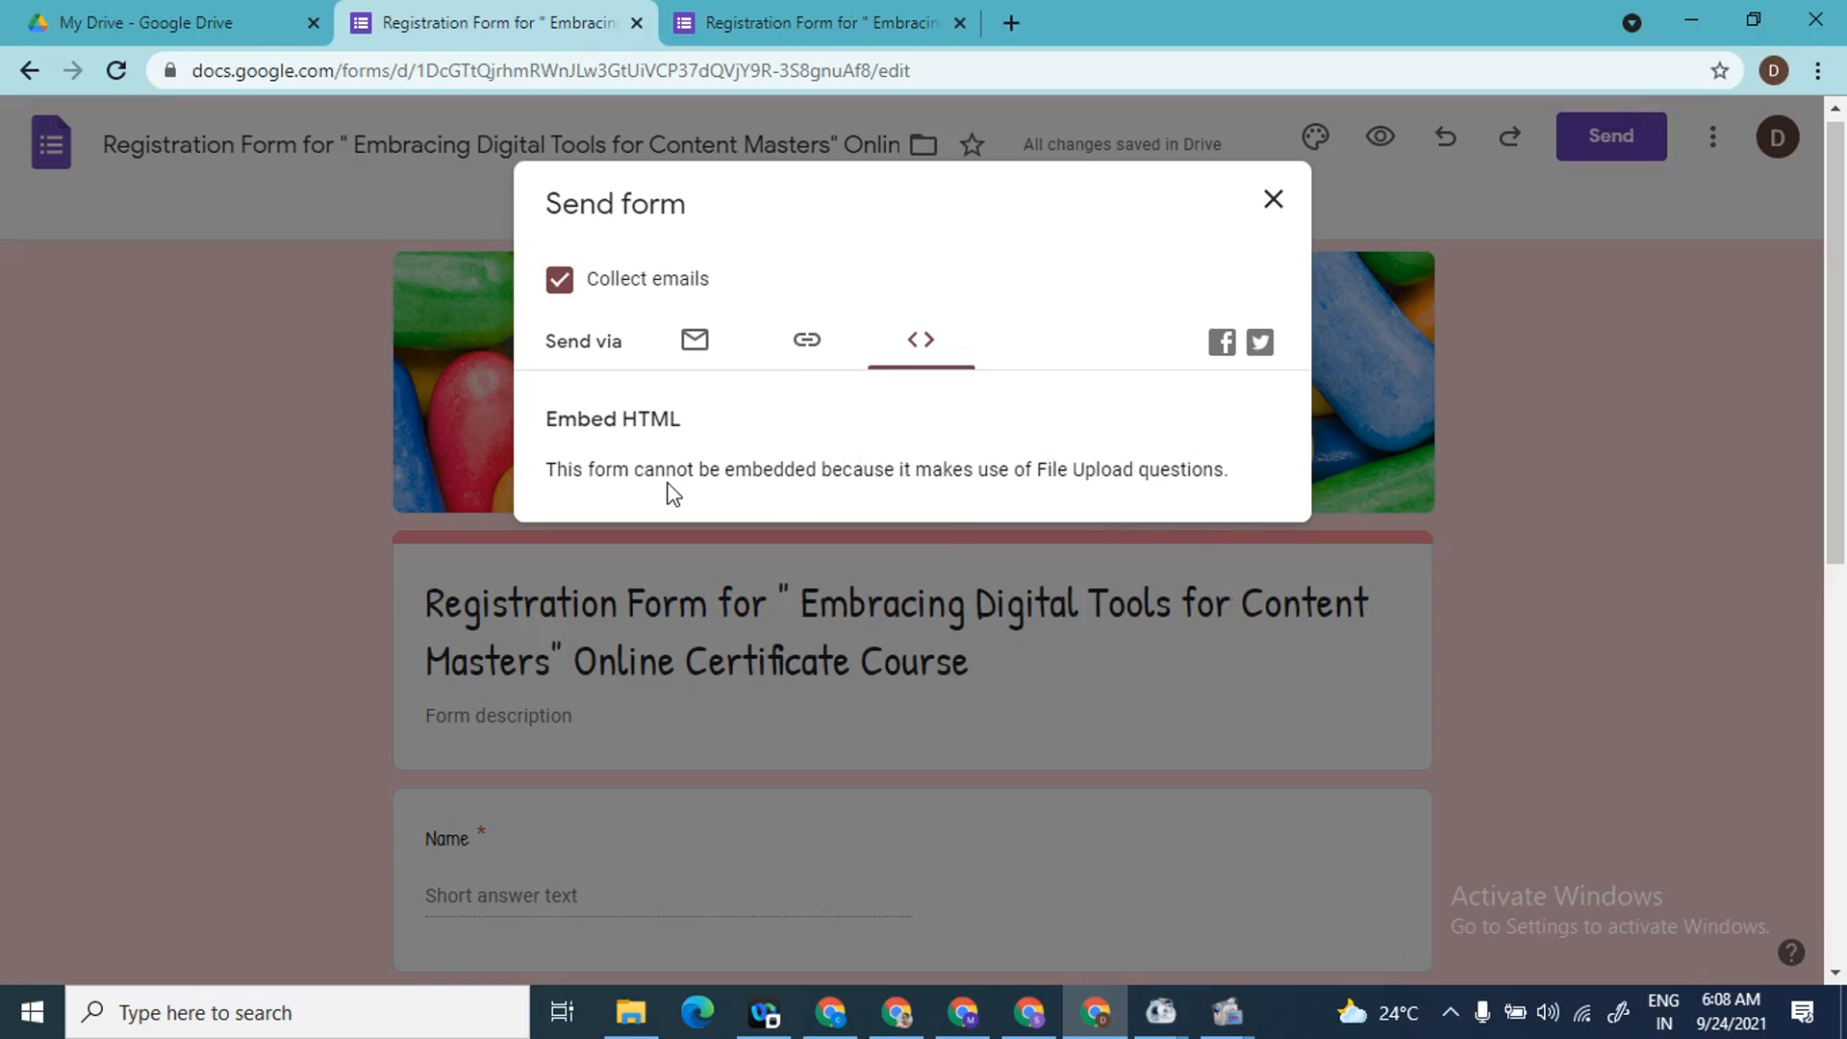
click(813, 350)
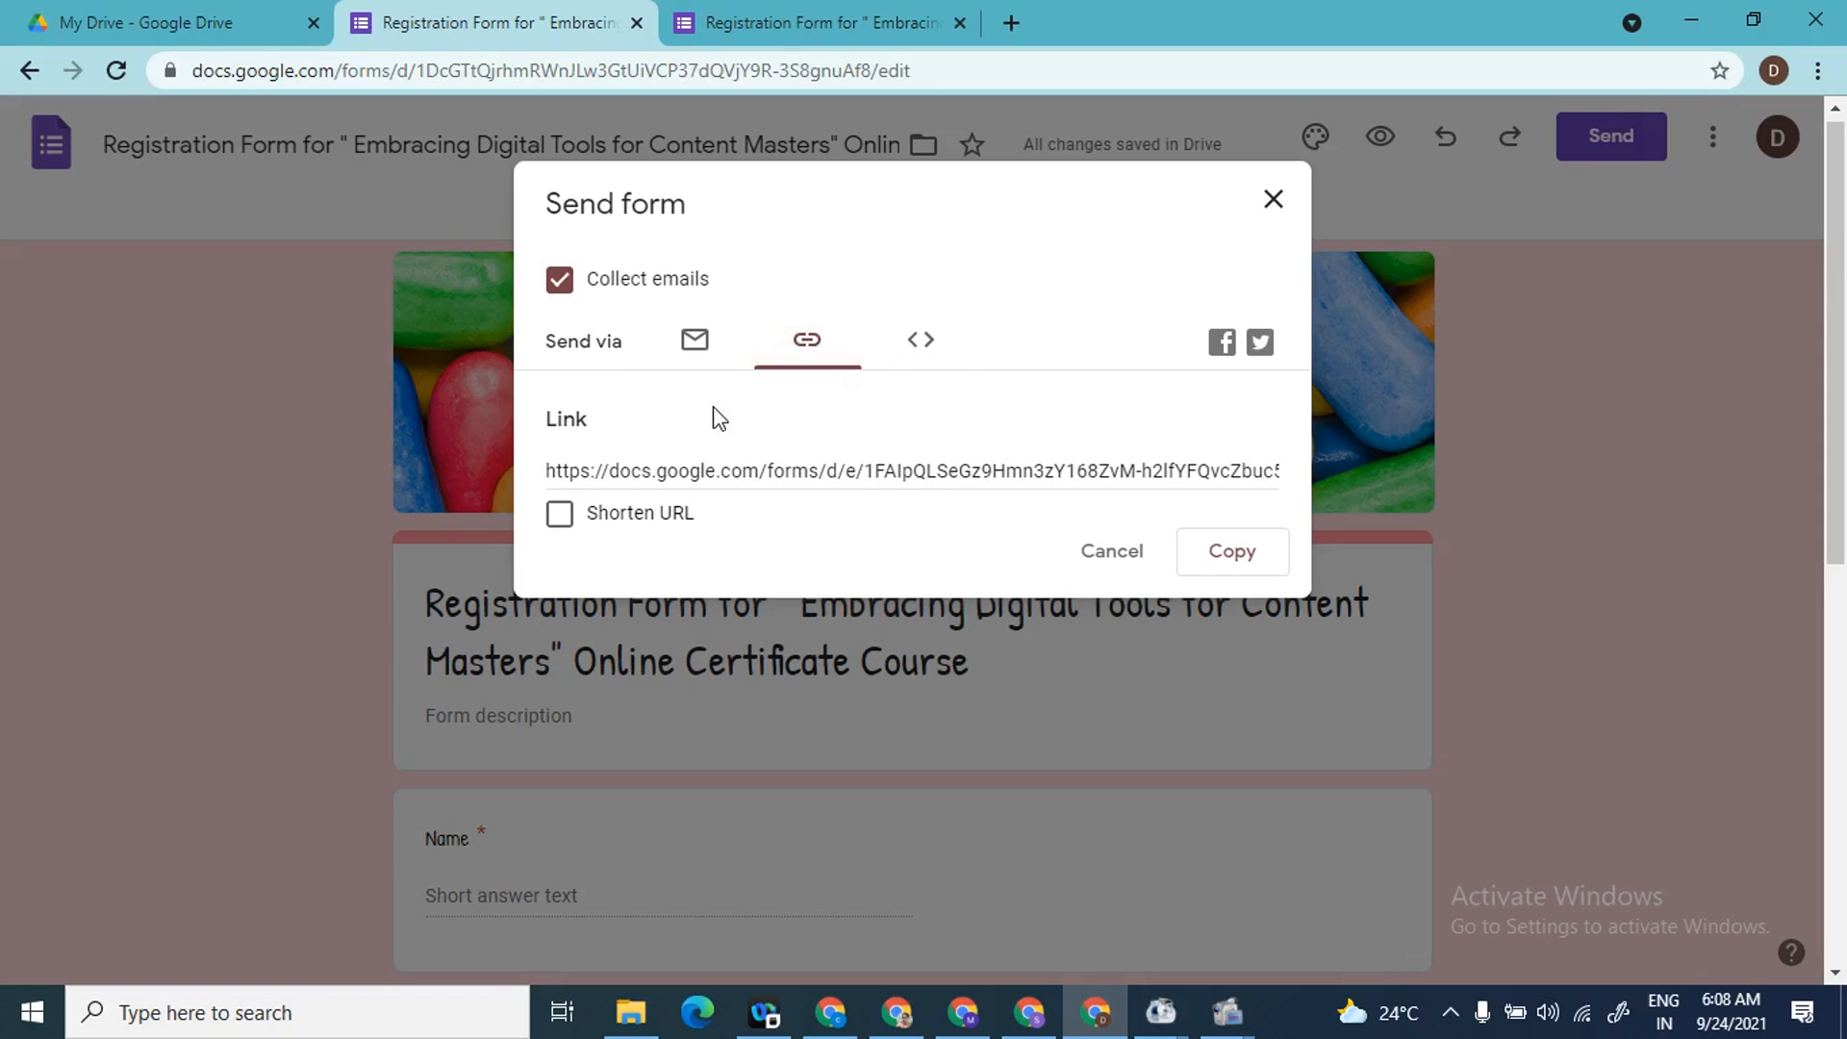
- Copy the shortened URL of the form and close the sending options
click(561, 517)
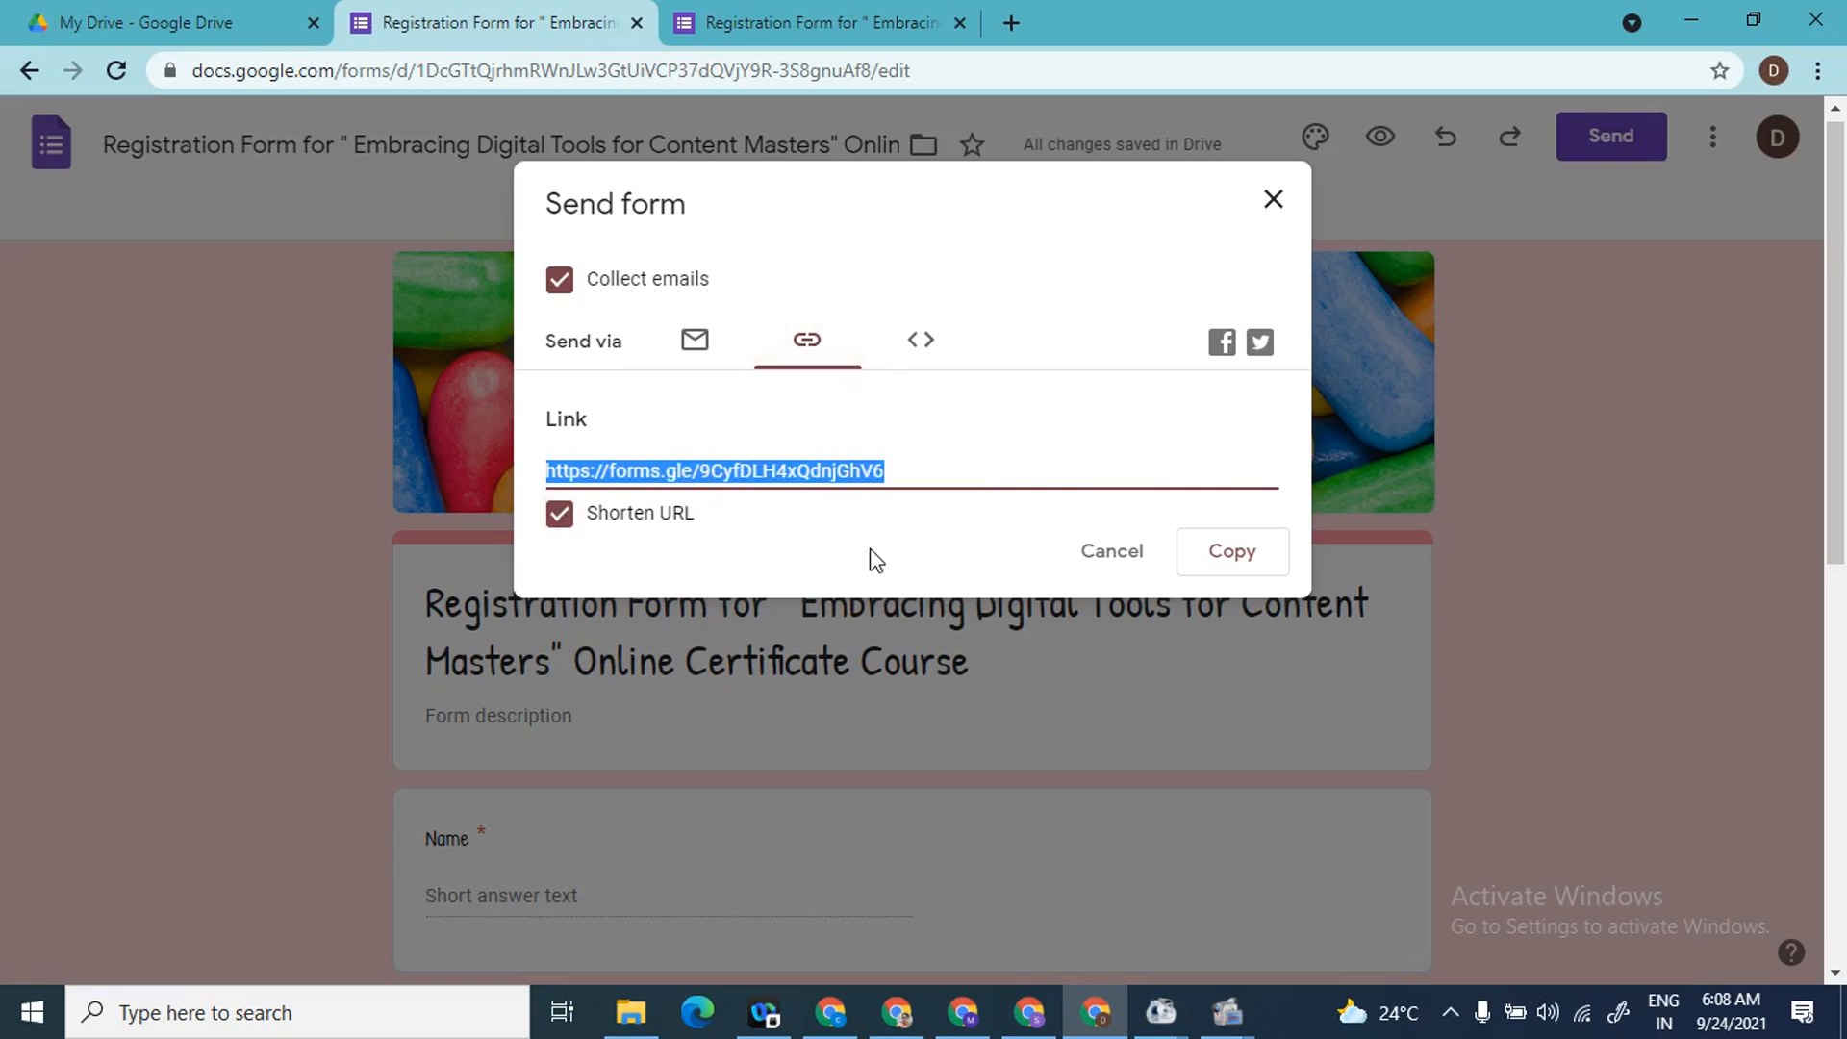
click(576, 530)
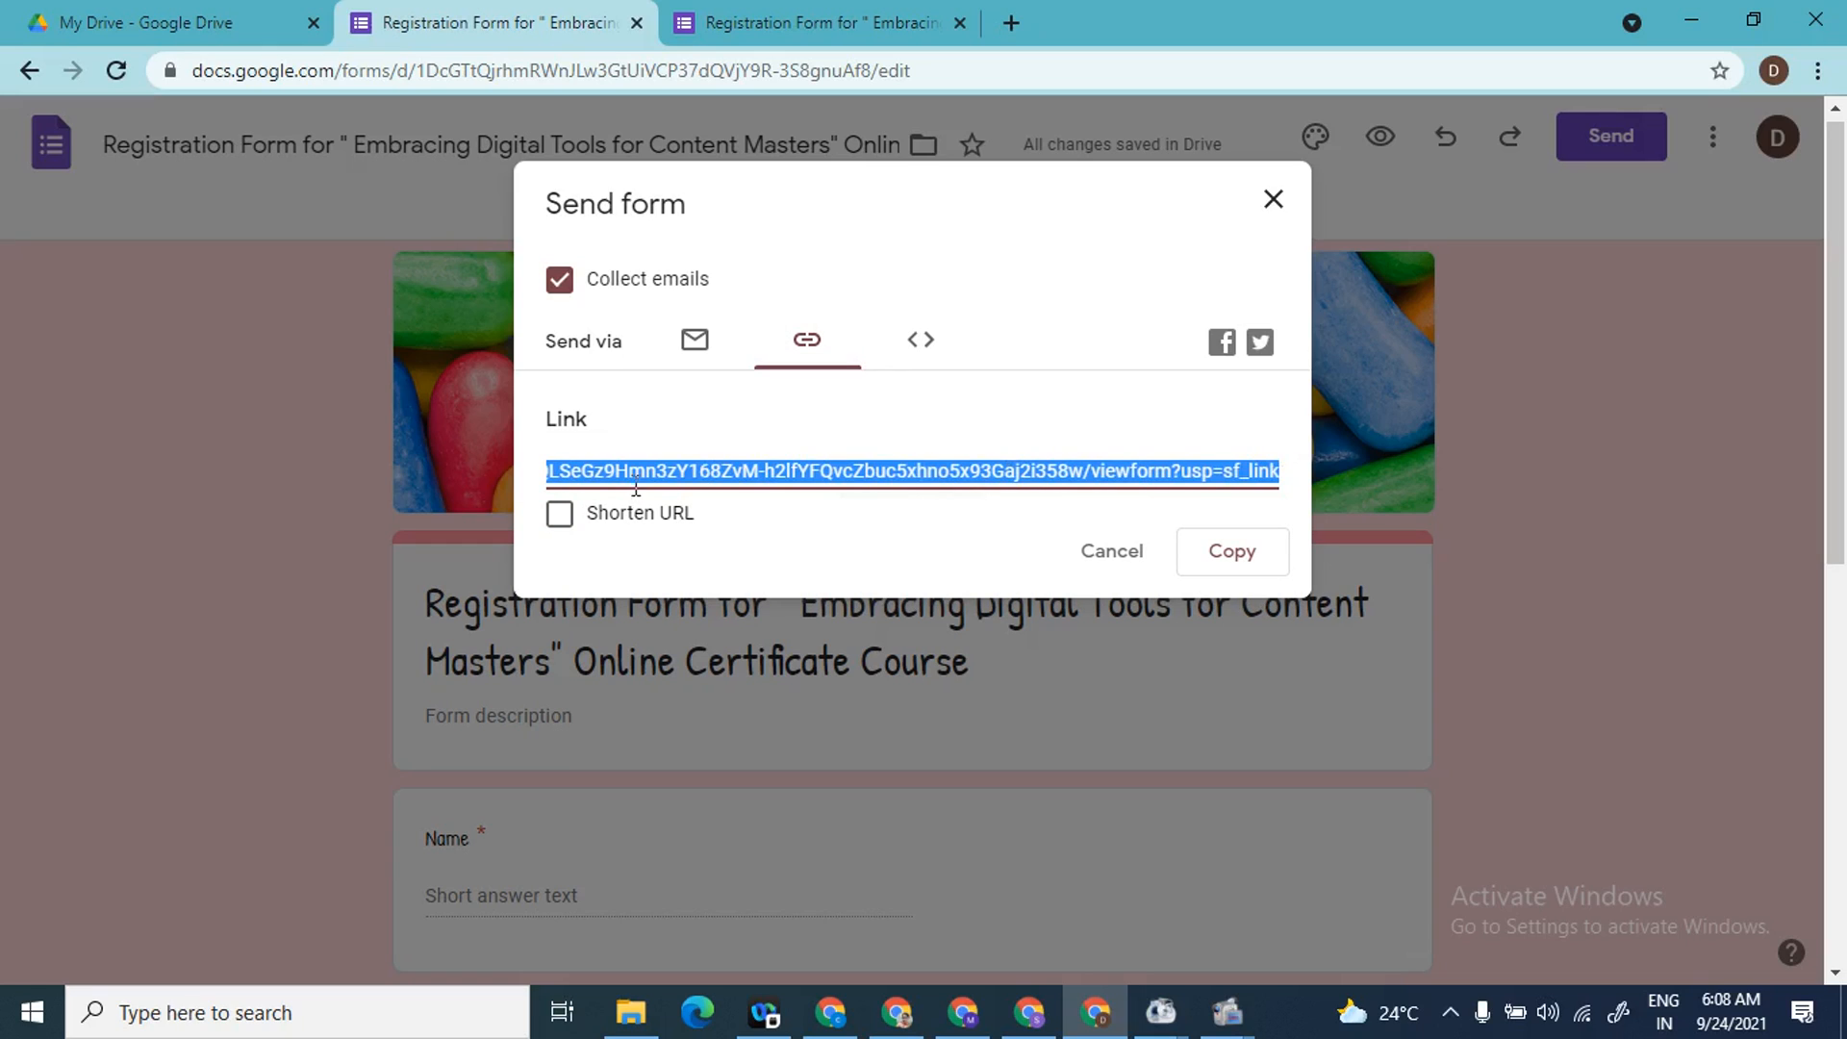
click(559, 514)
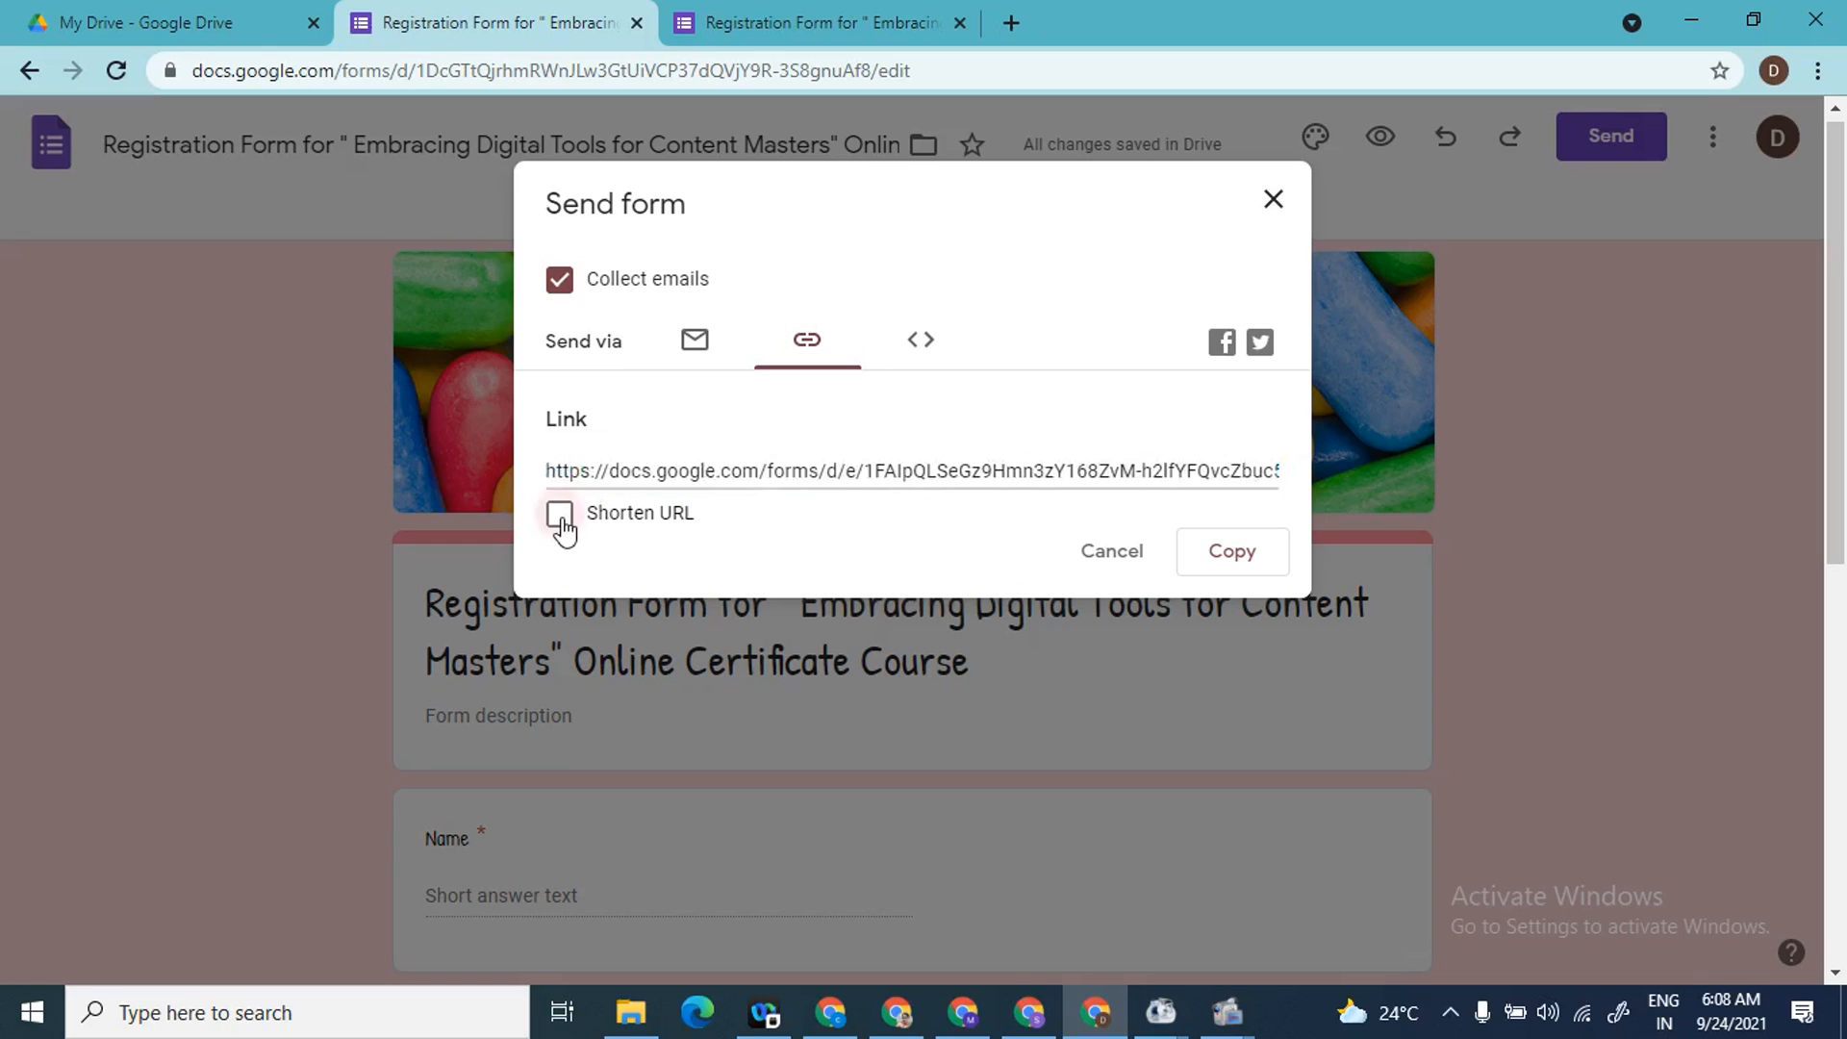
click(1263, 566)
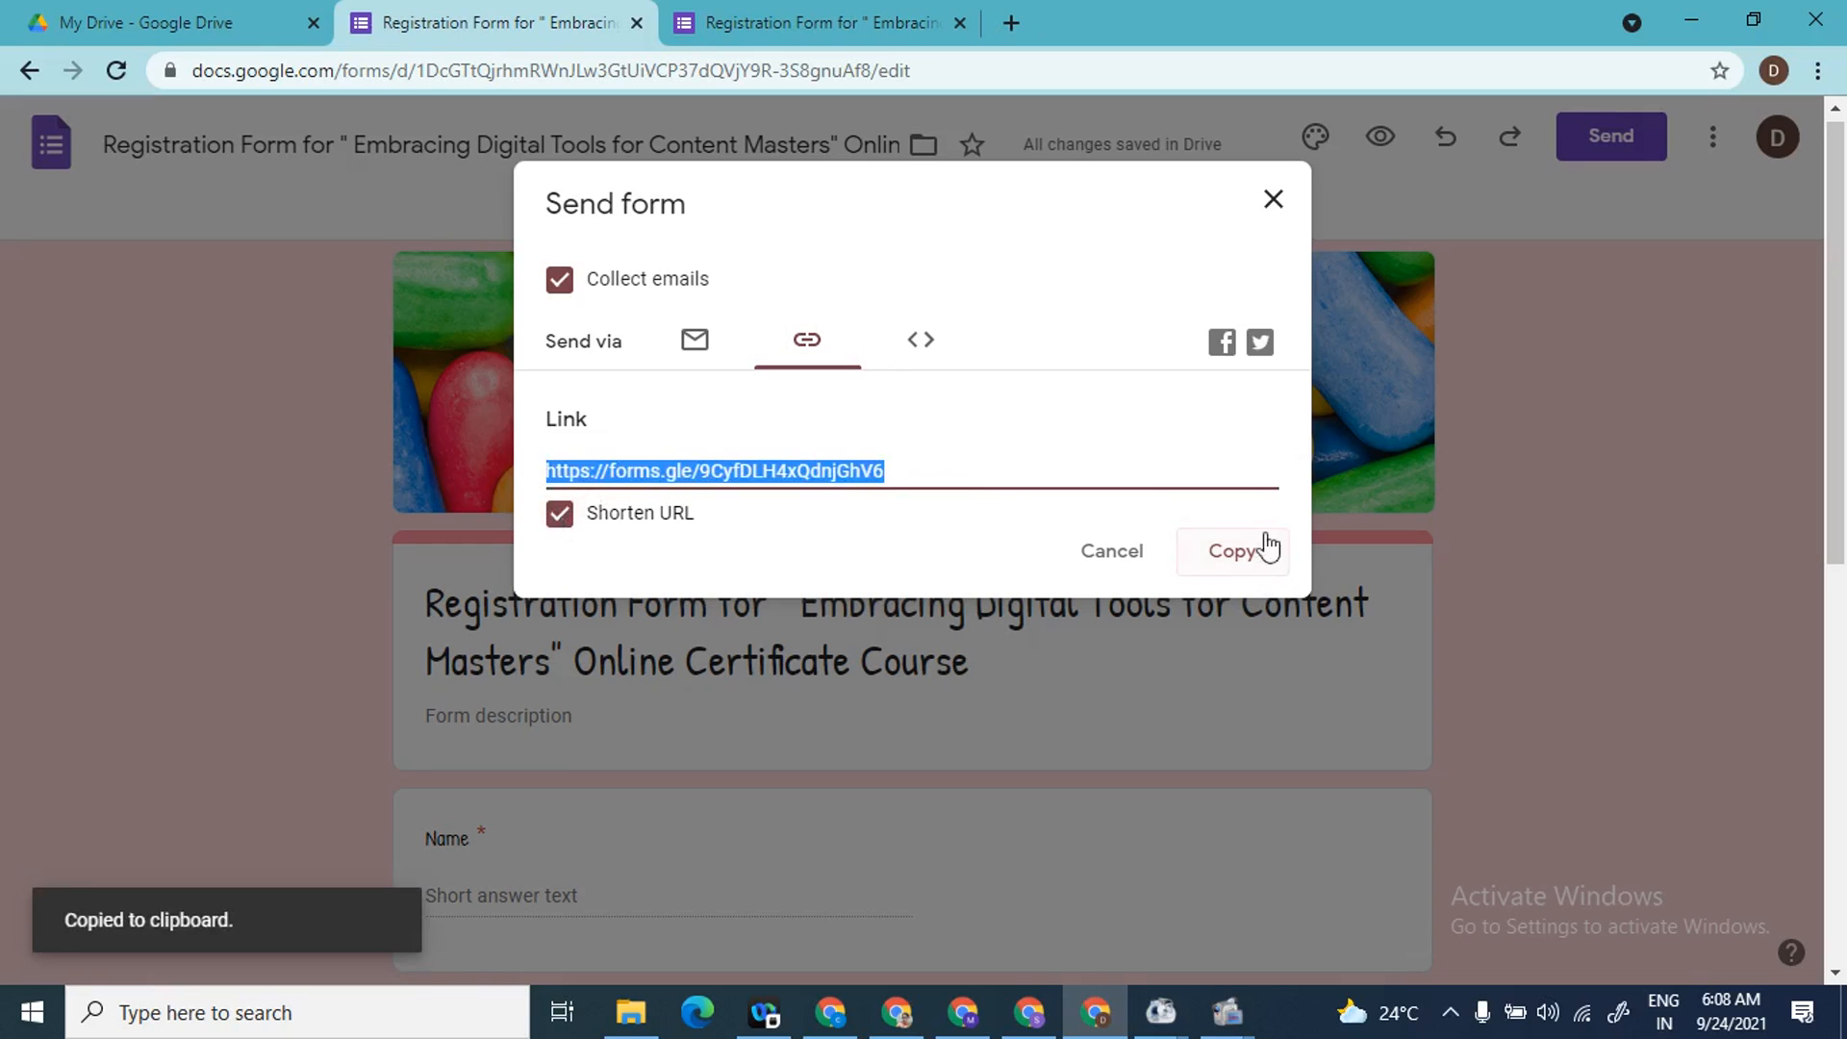
click(1273, 199)
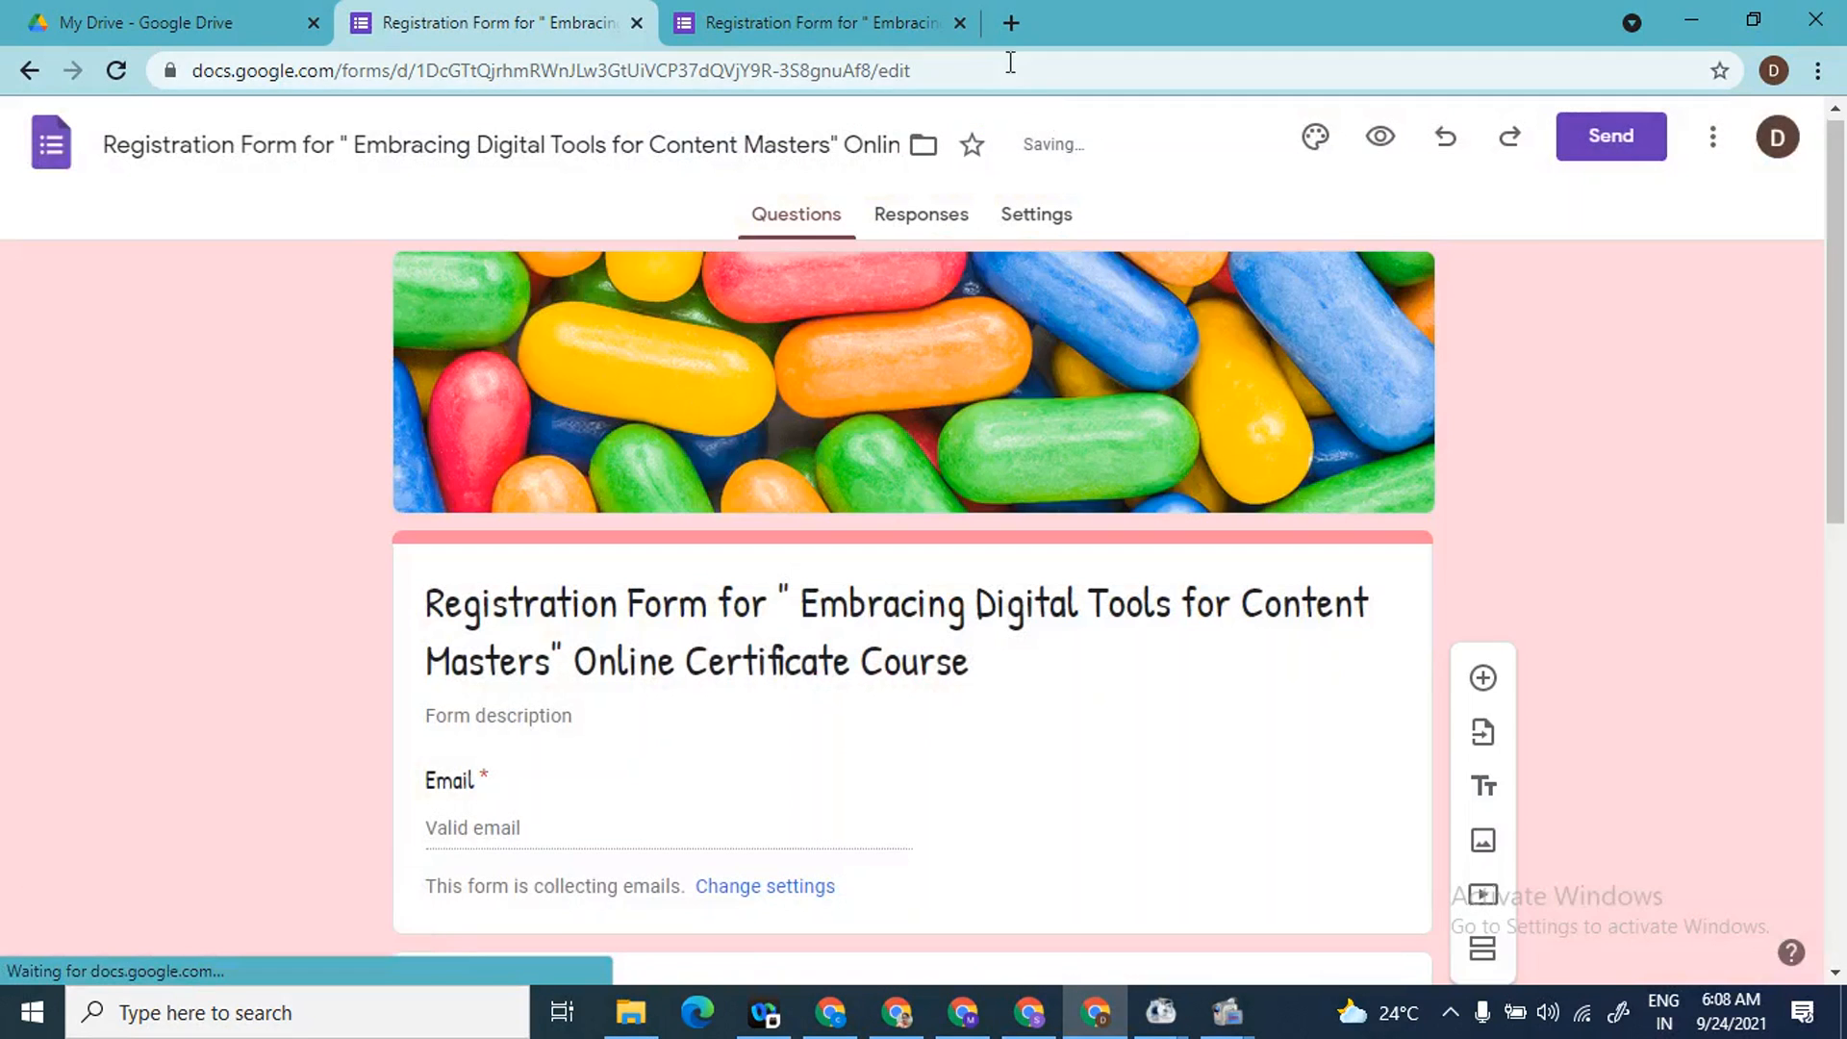
- Load the copied form link in a new browser tab
click(1006, 19)
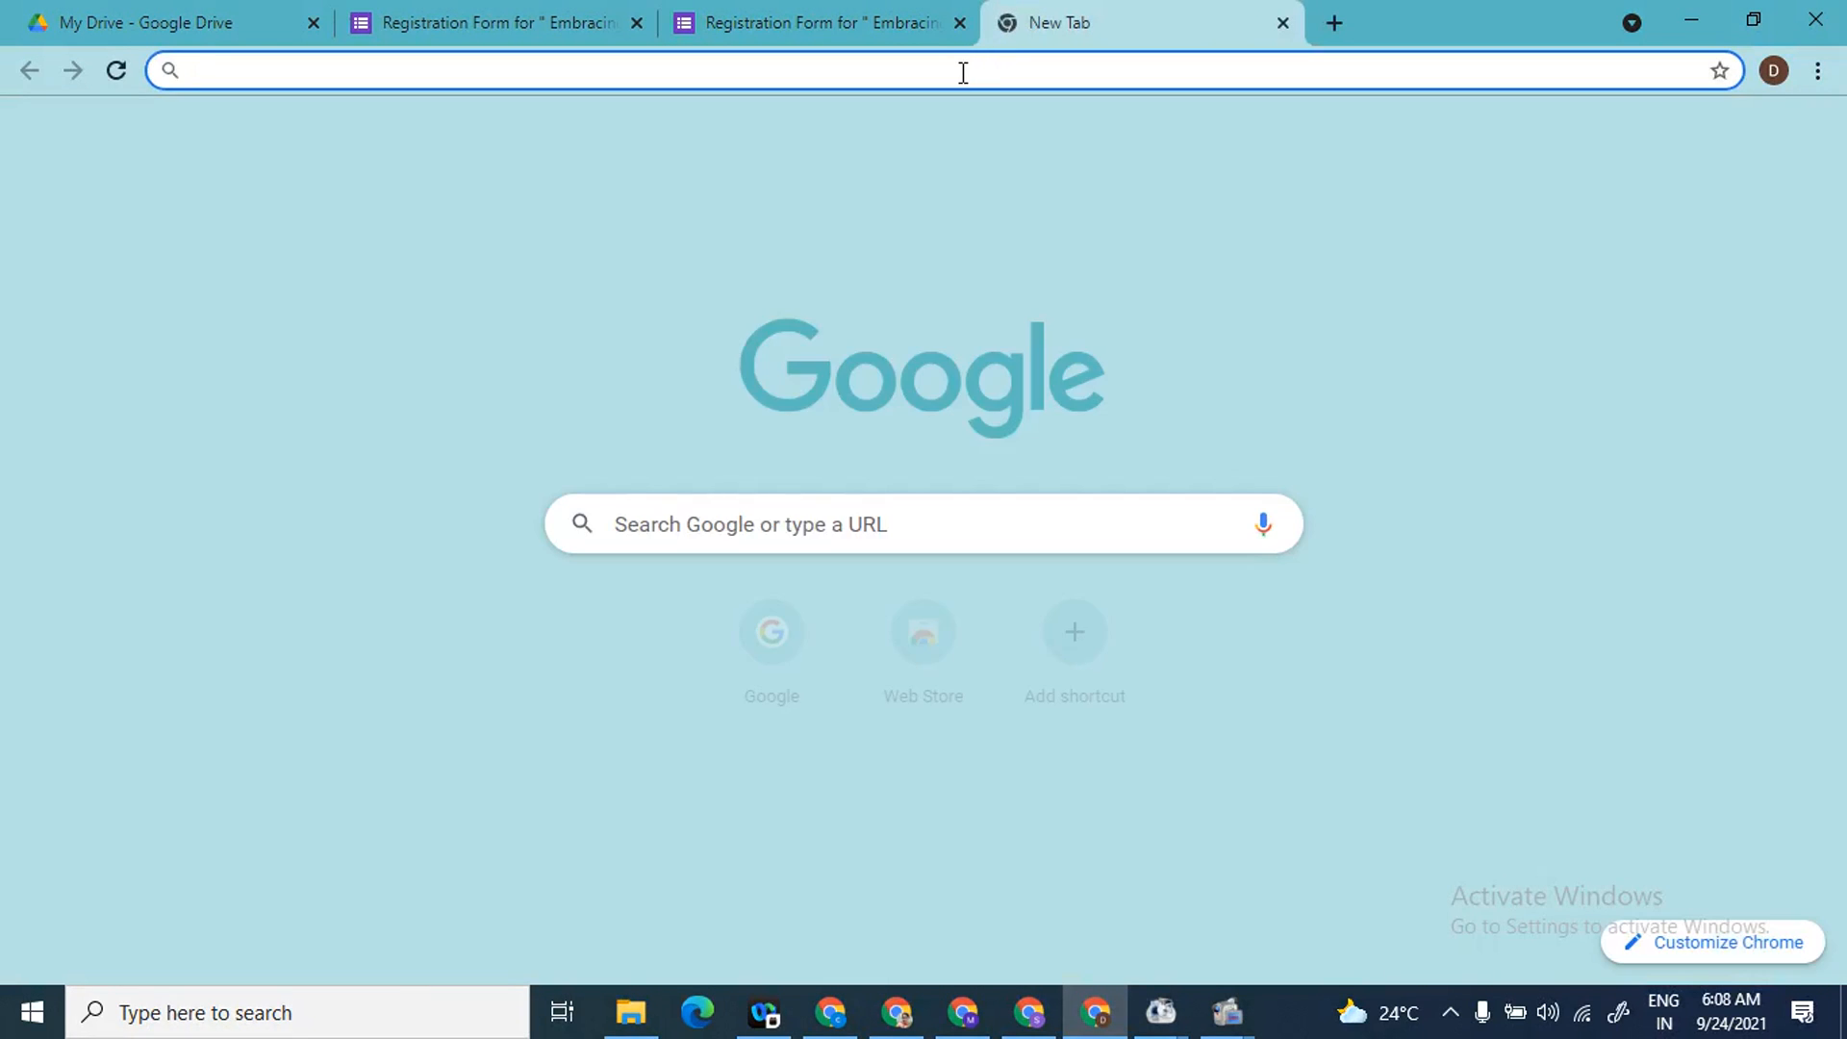
click(963, 72)
key(ctrl+v)
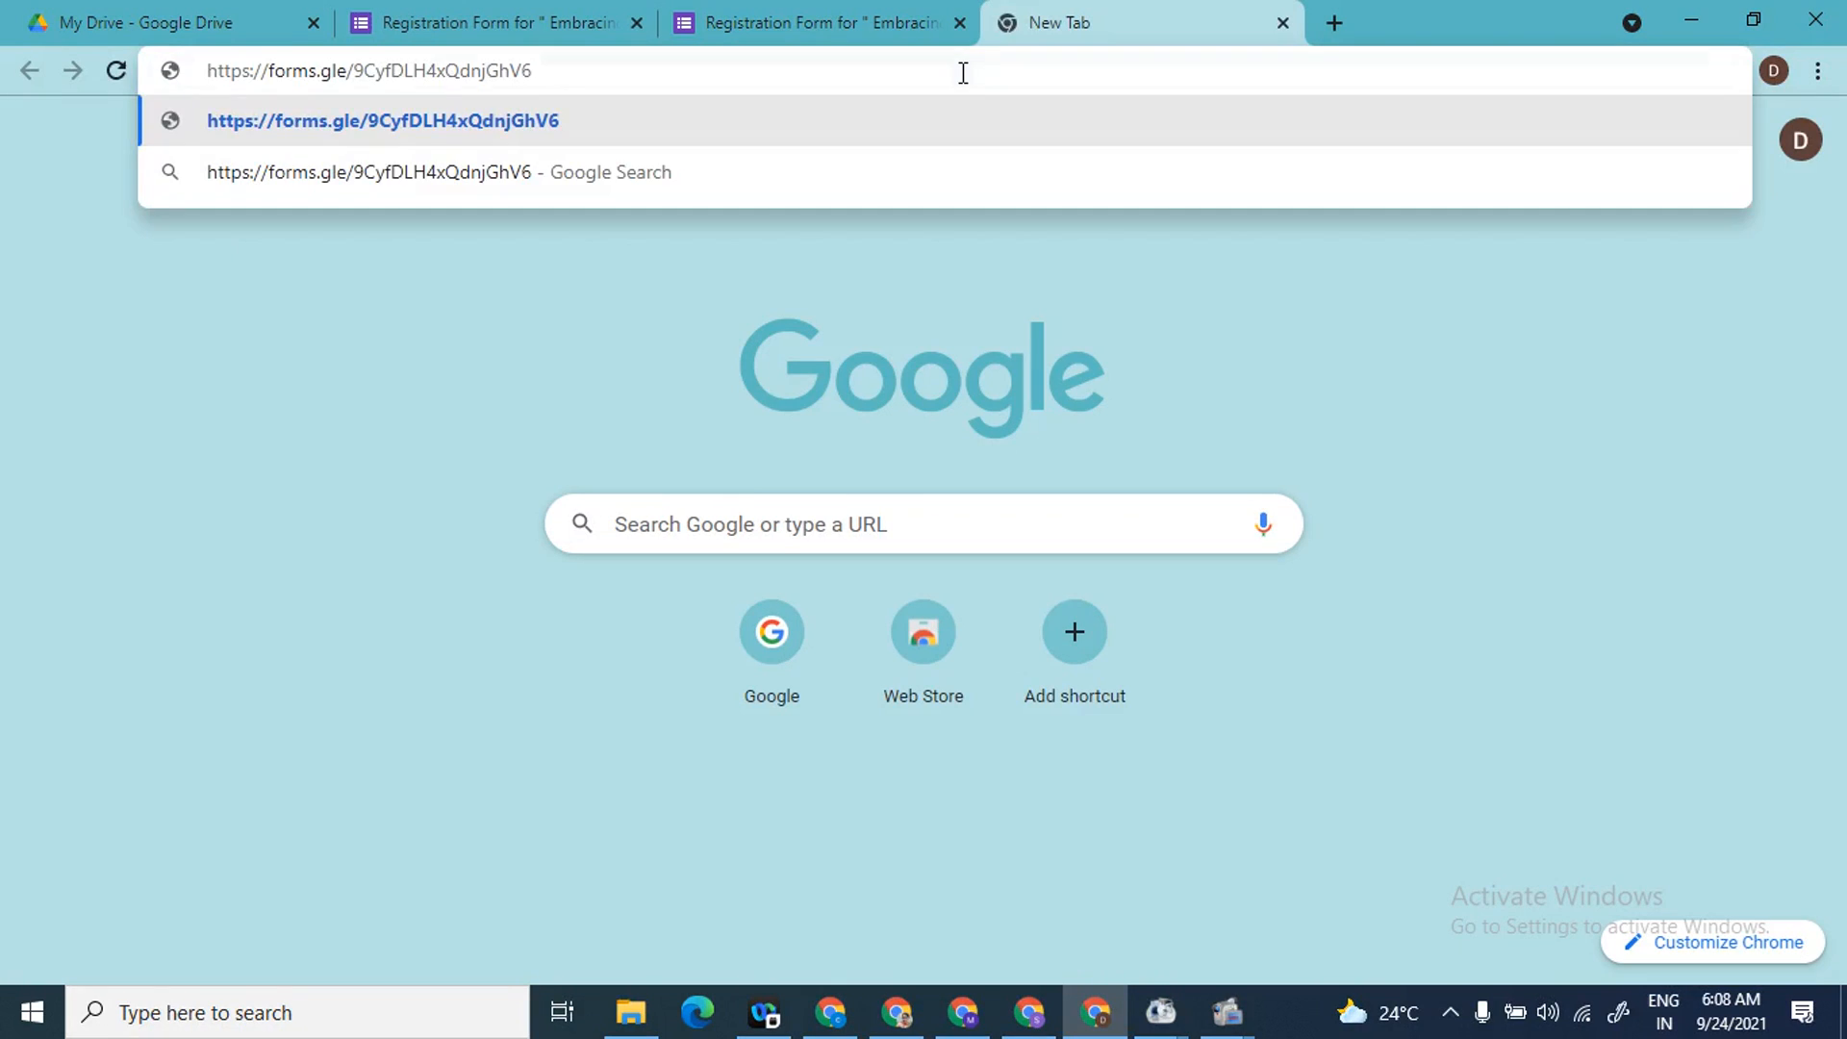
key(Return)
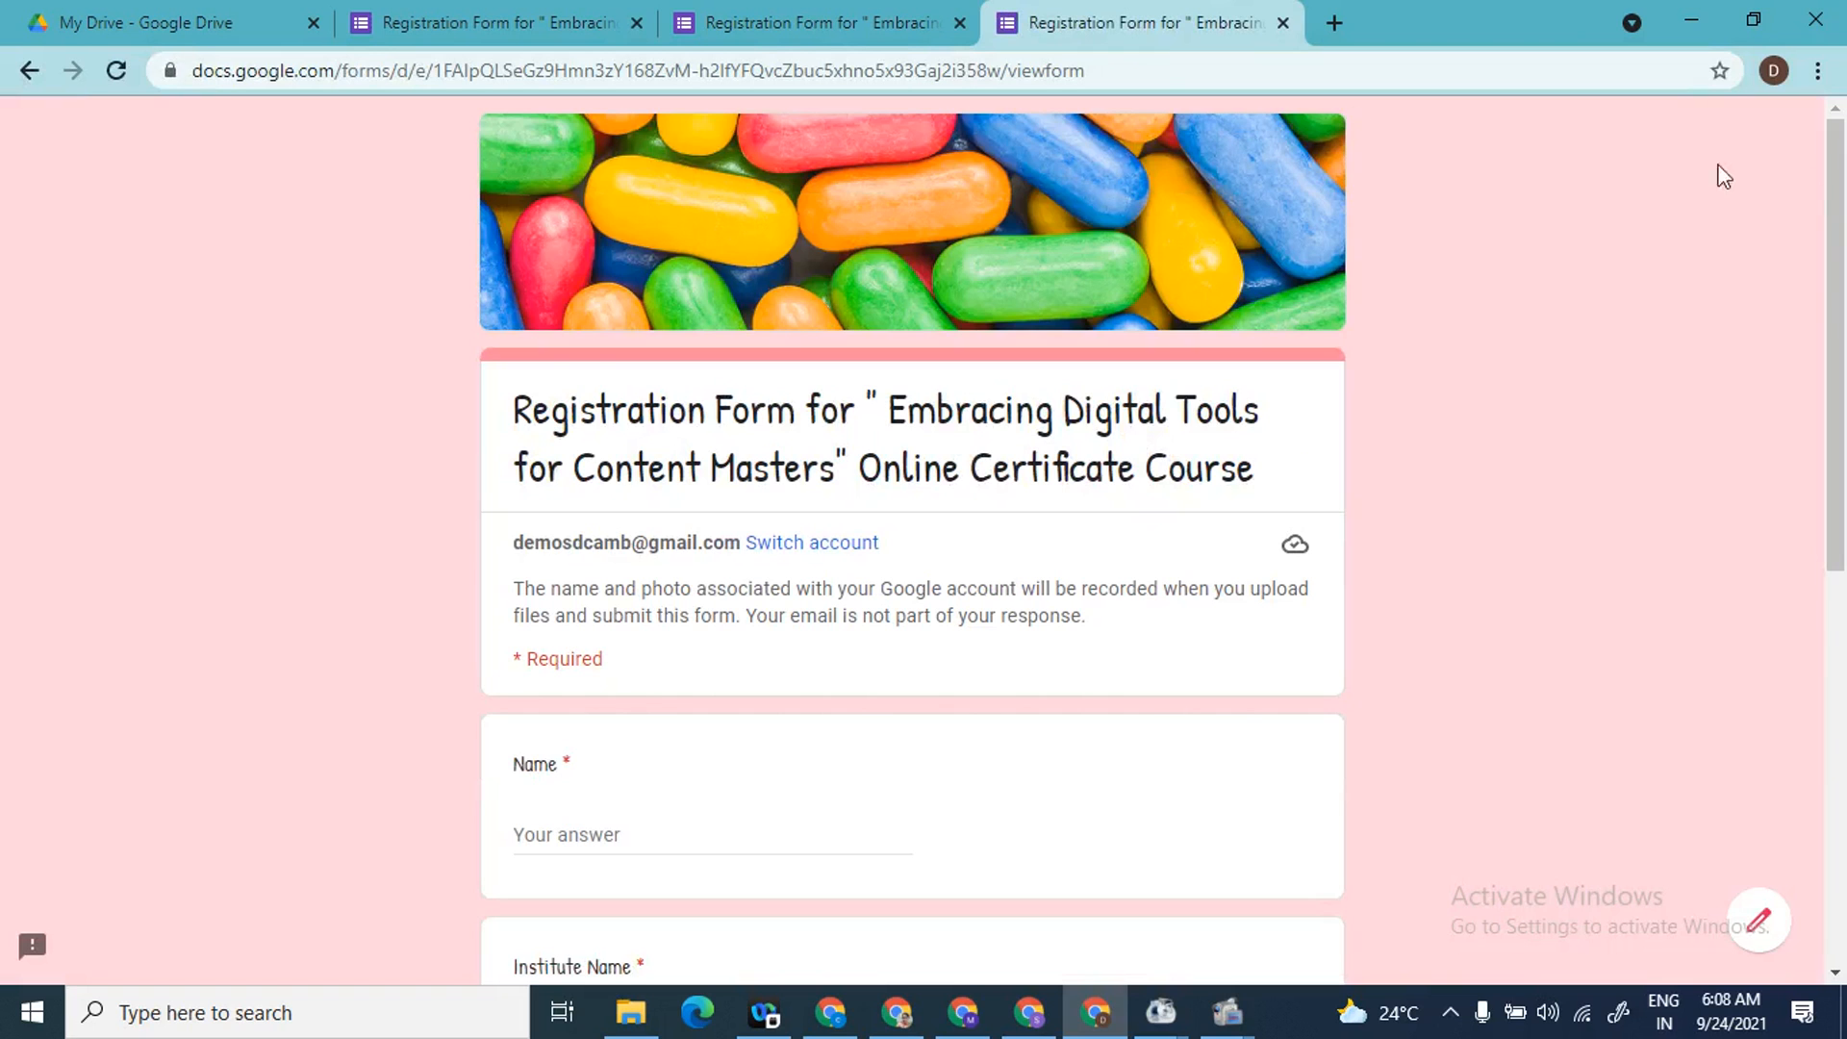
- Examine the live form's header and all its questions, and go back to the form editor
click(1844, 745)
click(1844, 219)
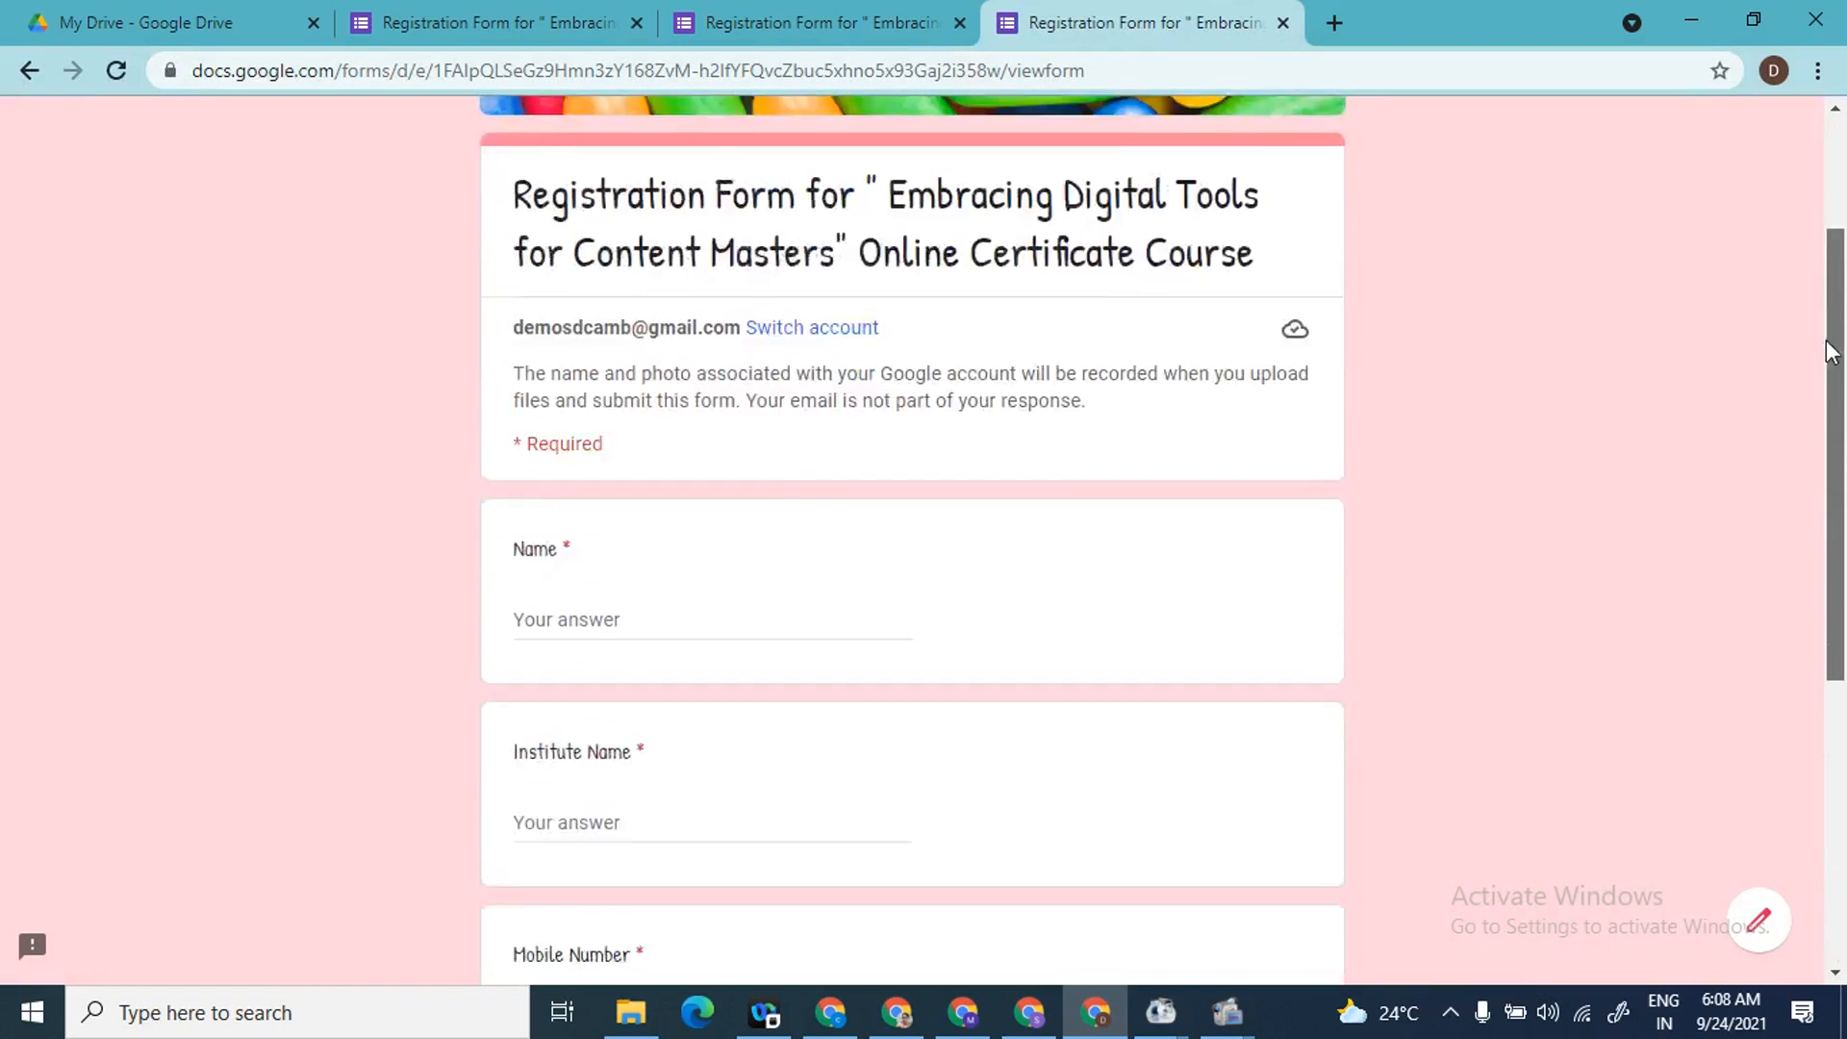
click(1842, 757)
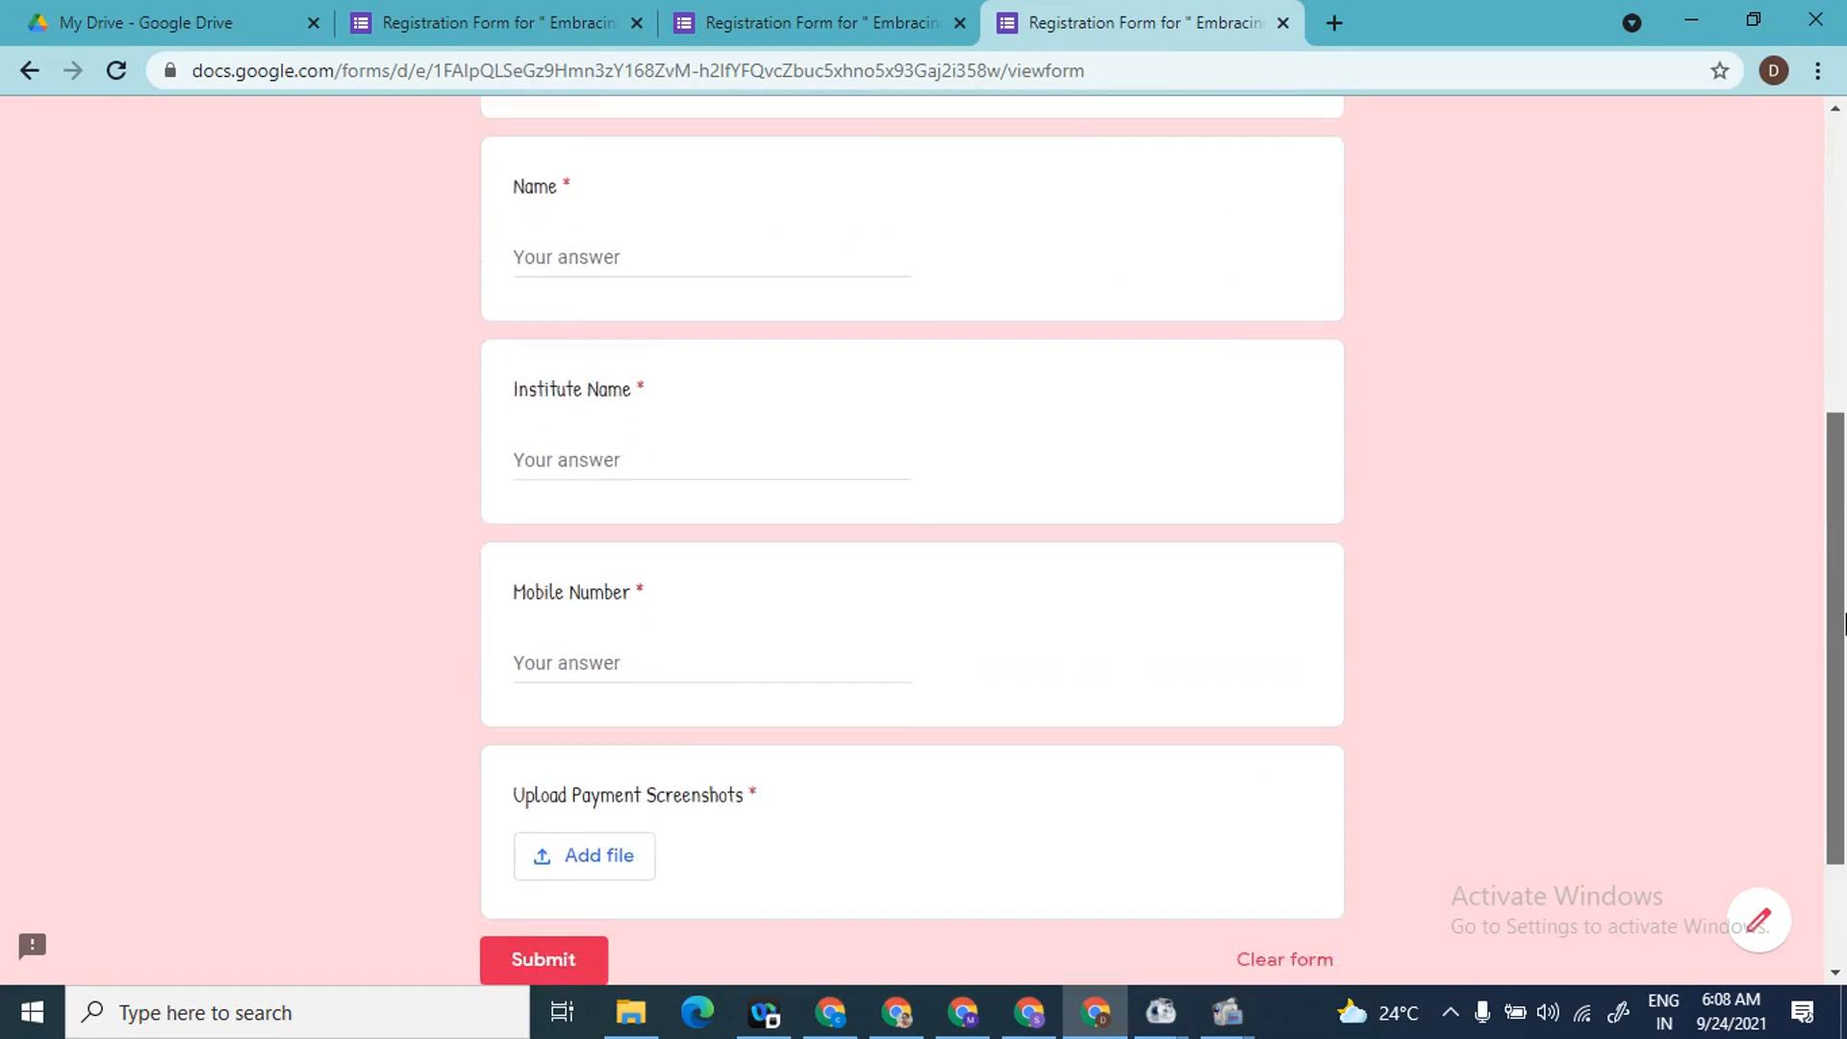
click(1840, 274)
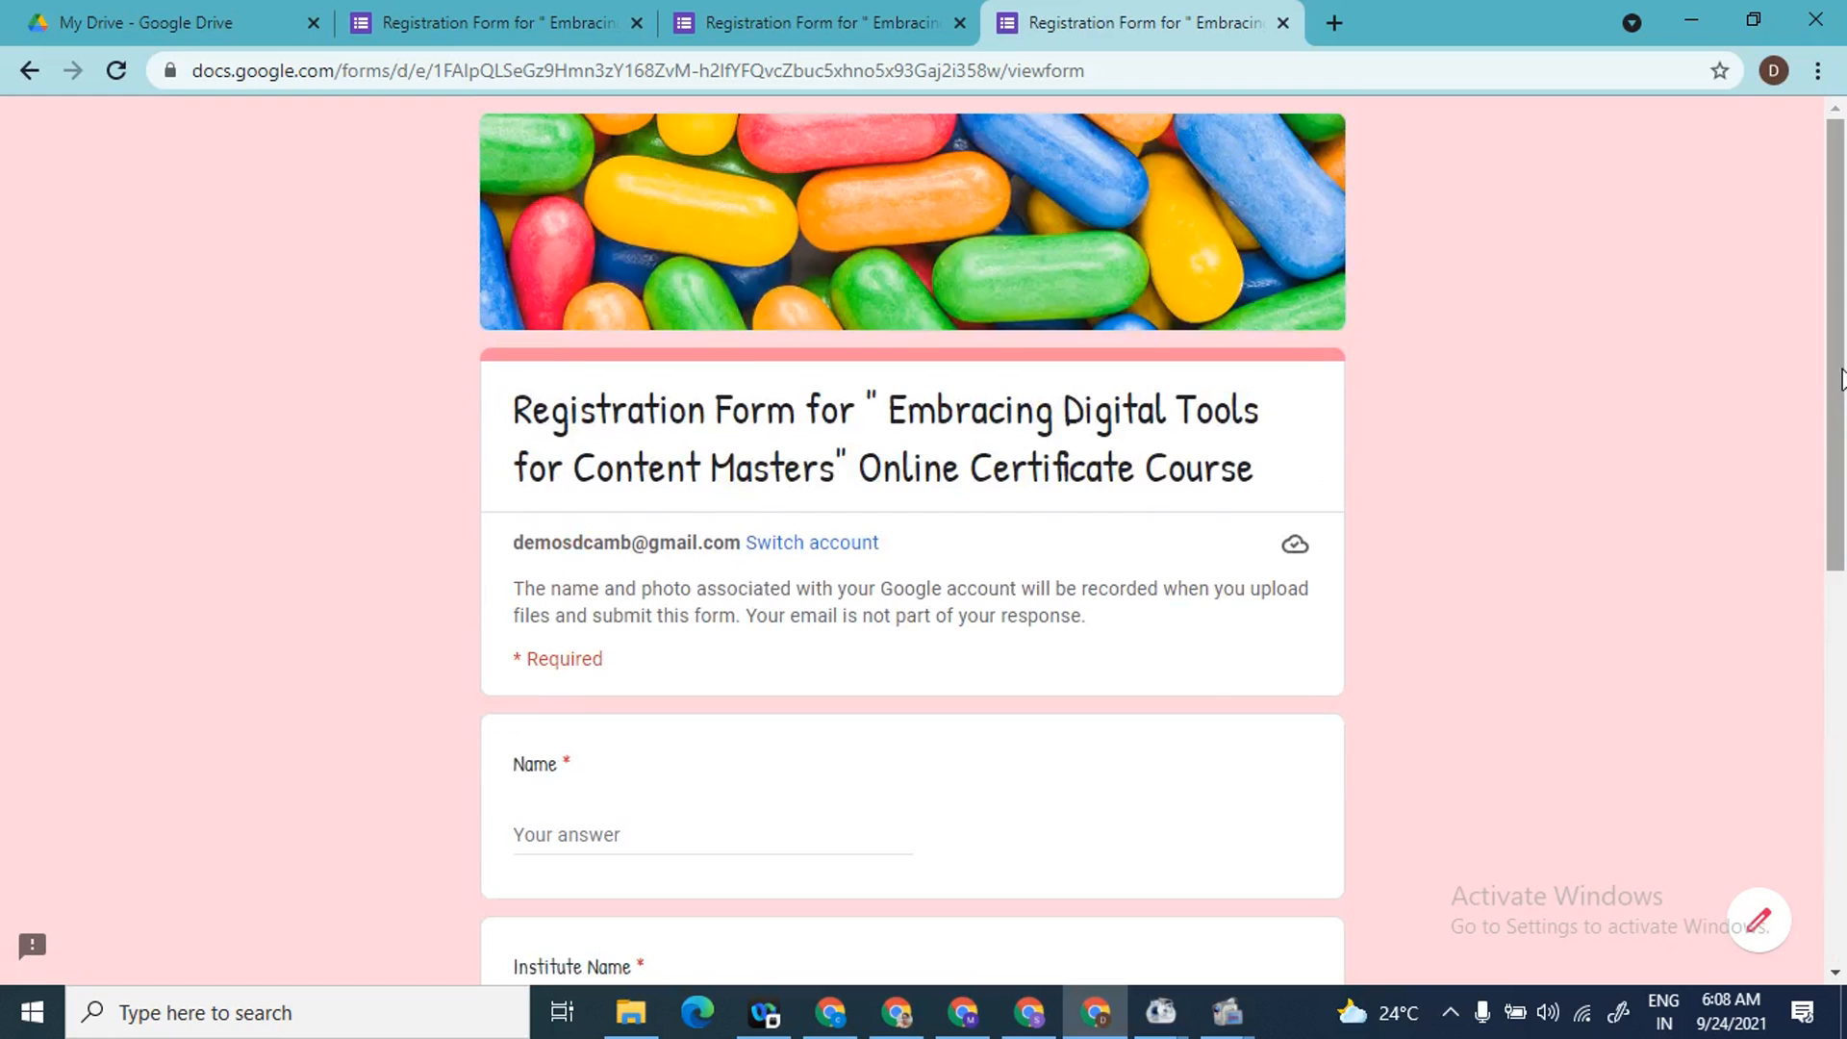
drag(1841, 353, 1843, 504)
click(472, 21)
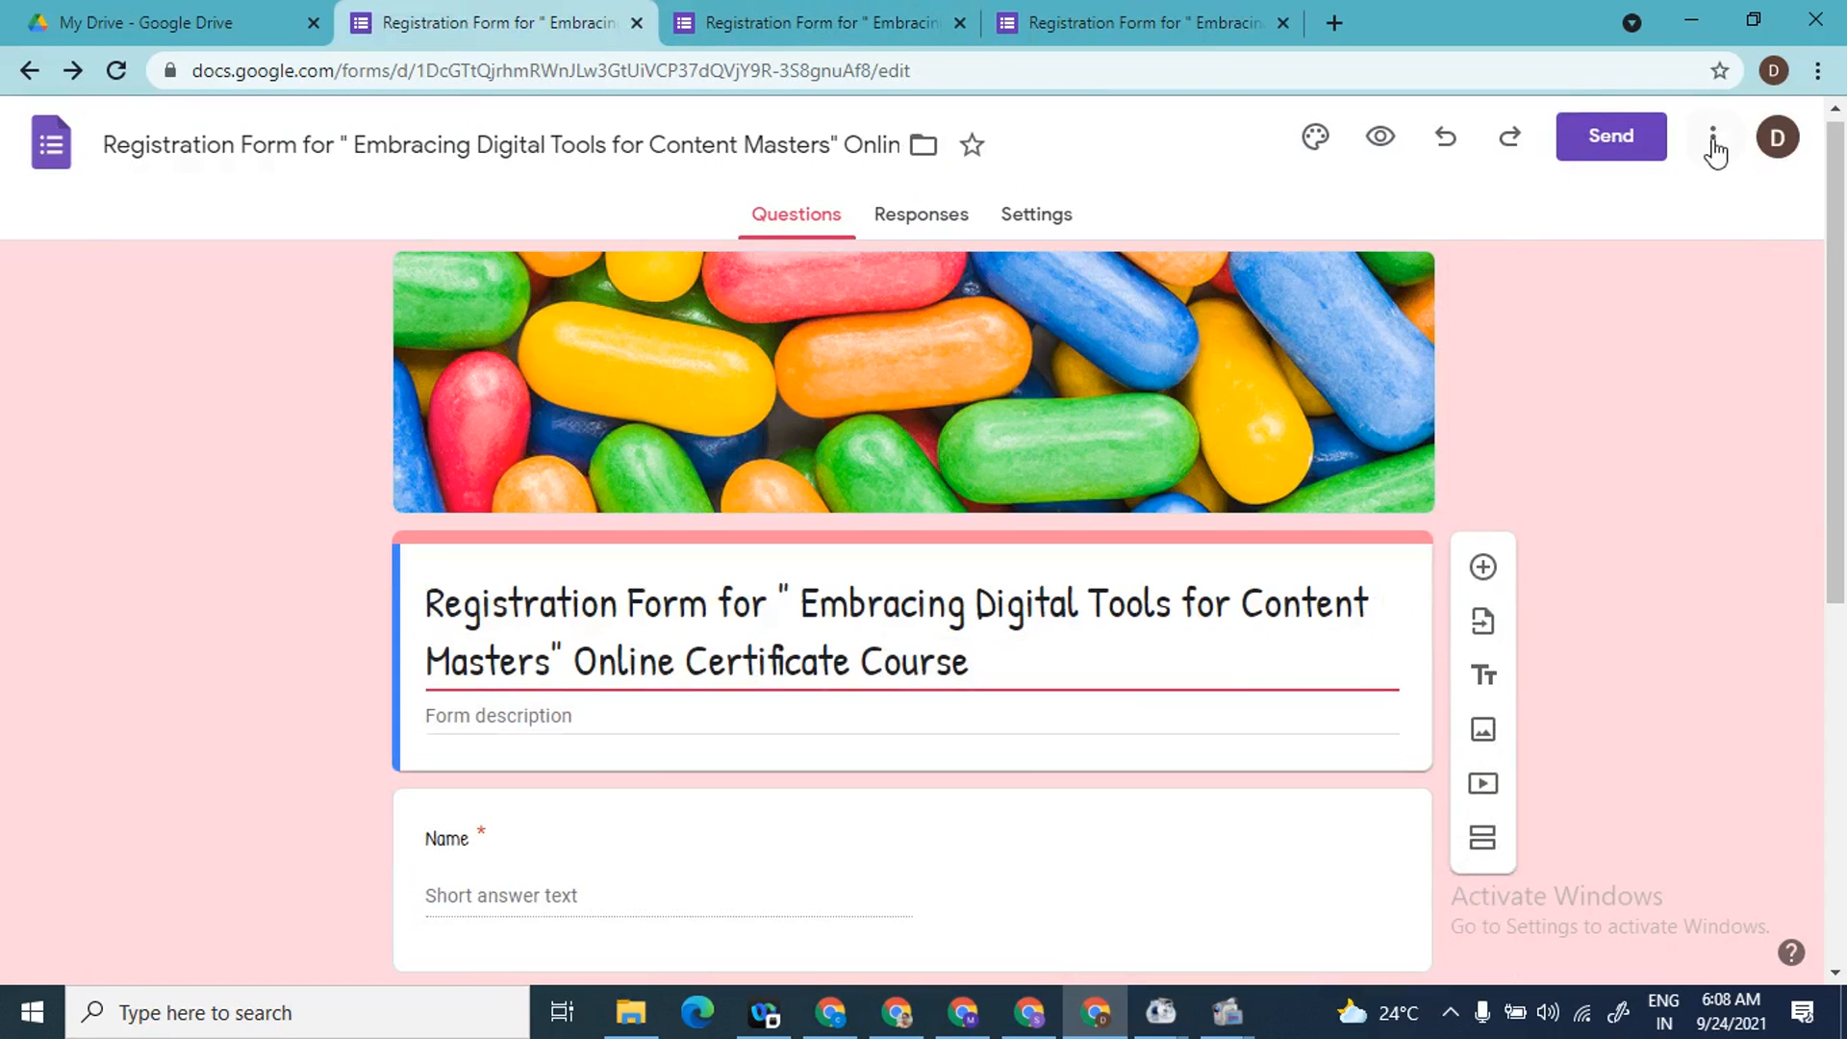
- Start adding collaborators from the form's sending options and enter the collaborator's email address
click(1630, 134)
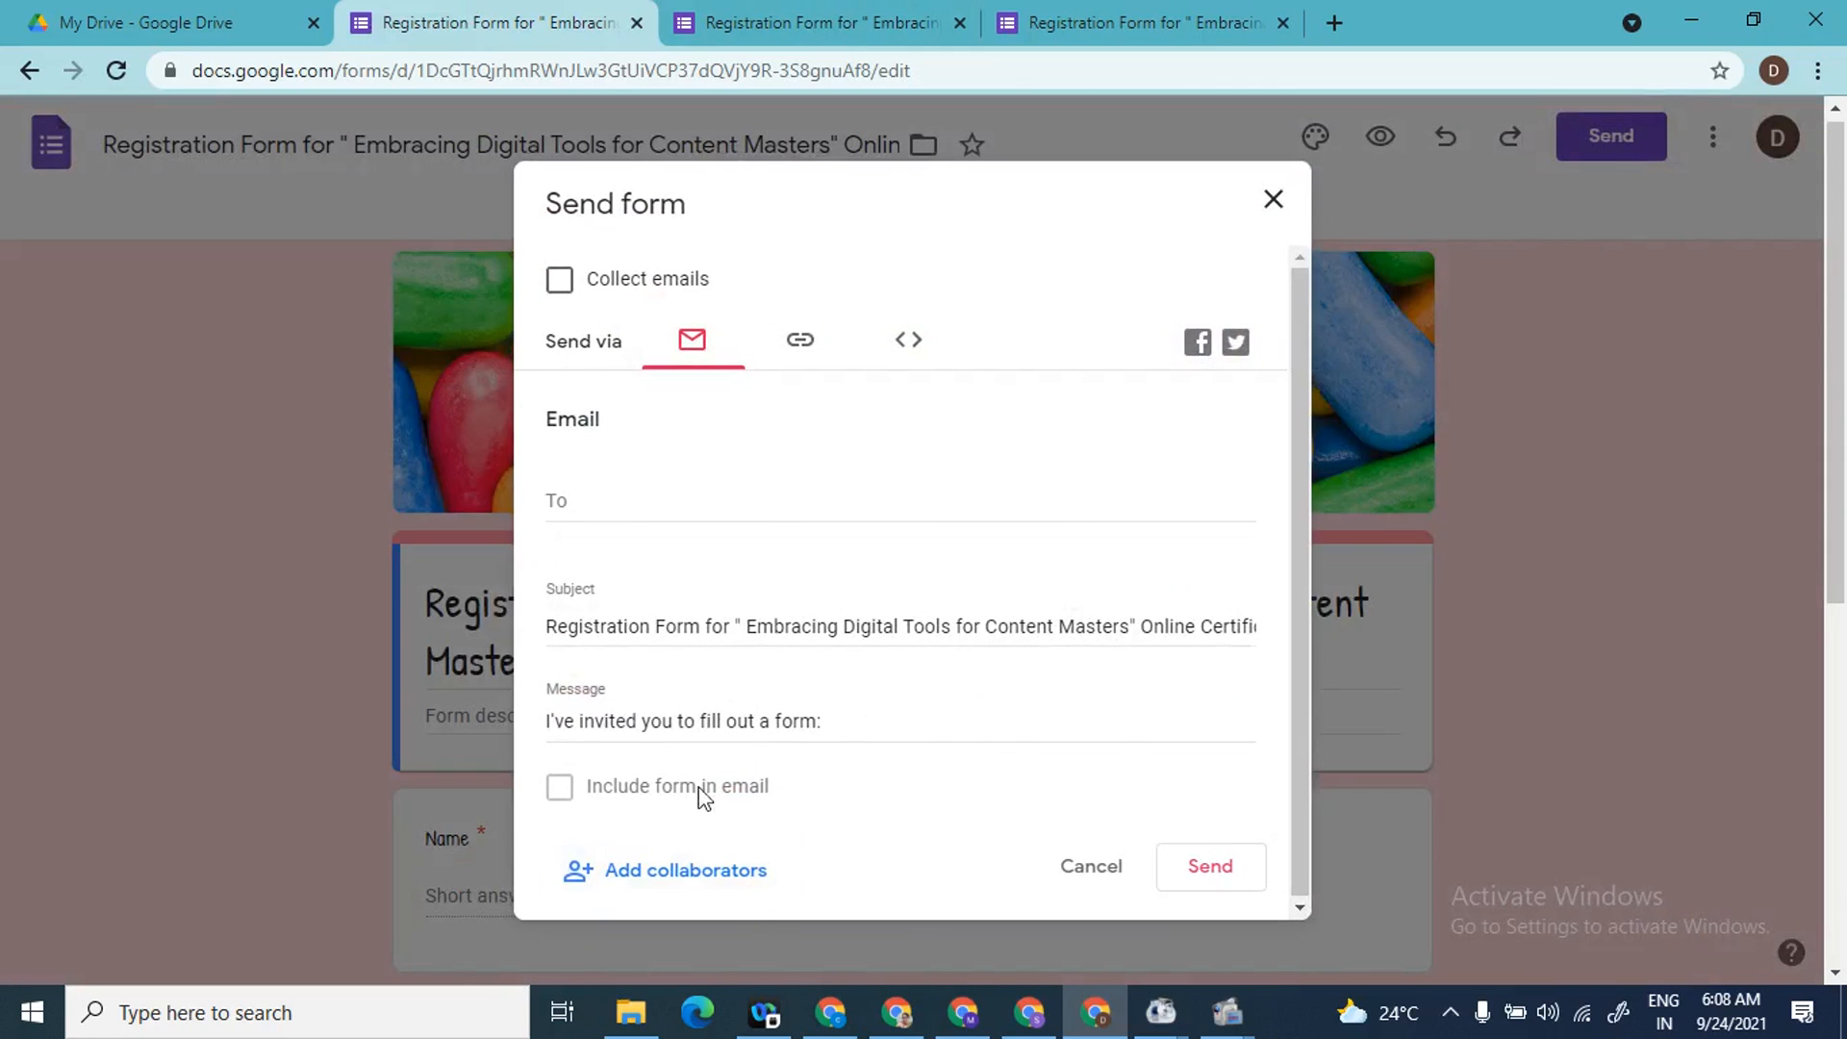
click(652, 874)
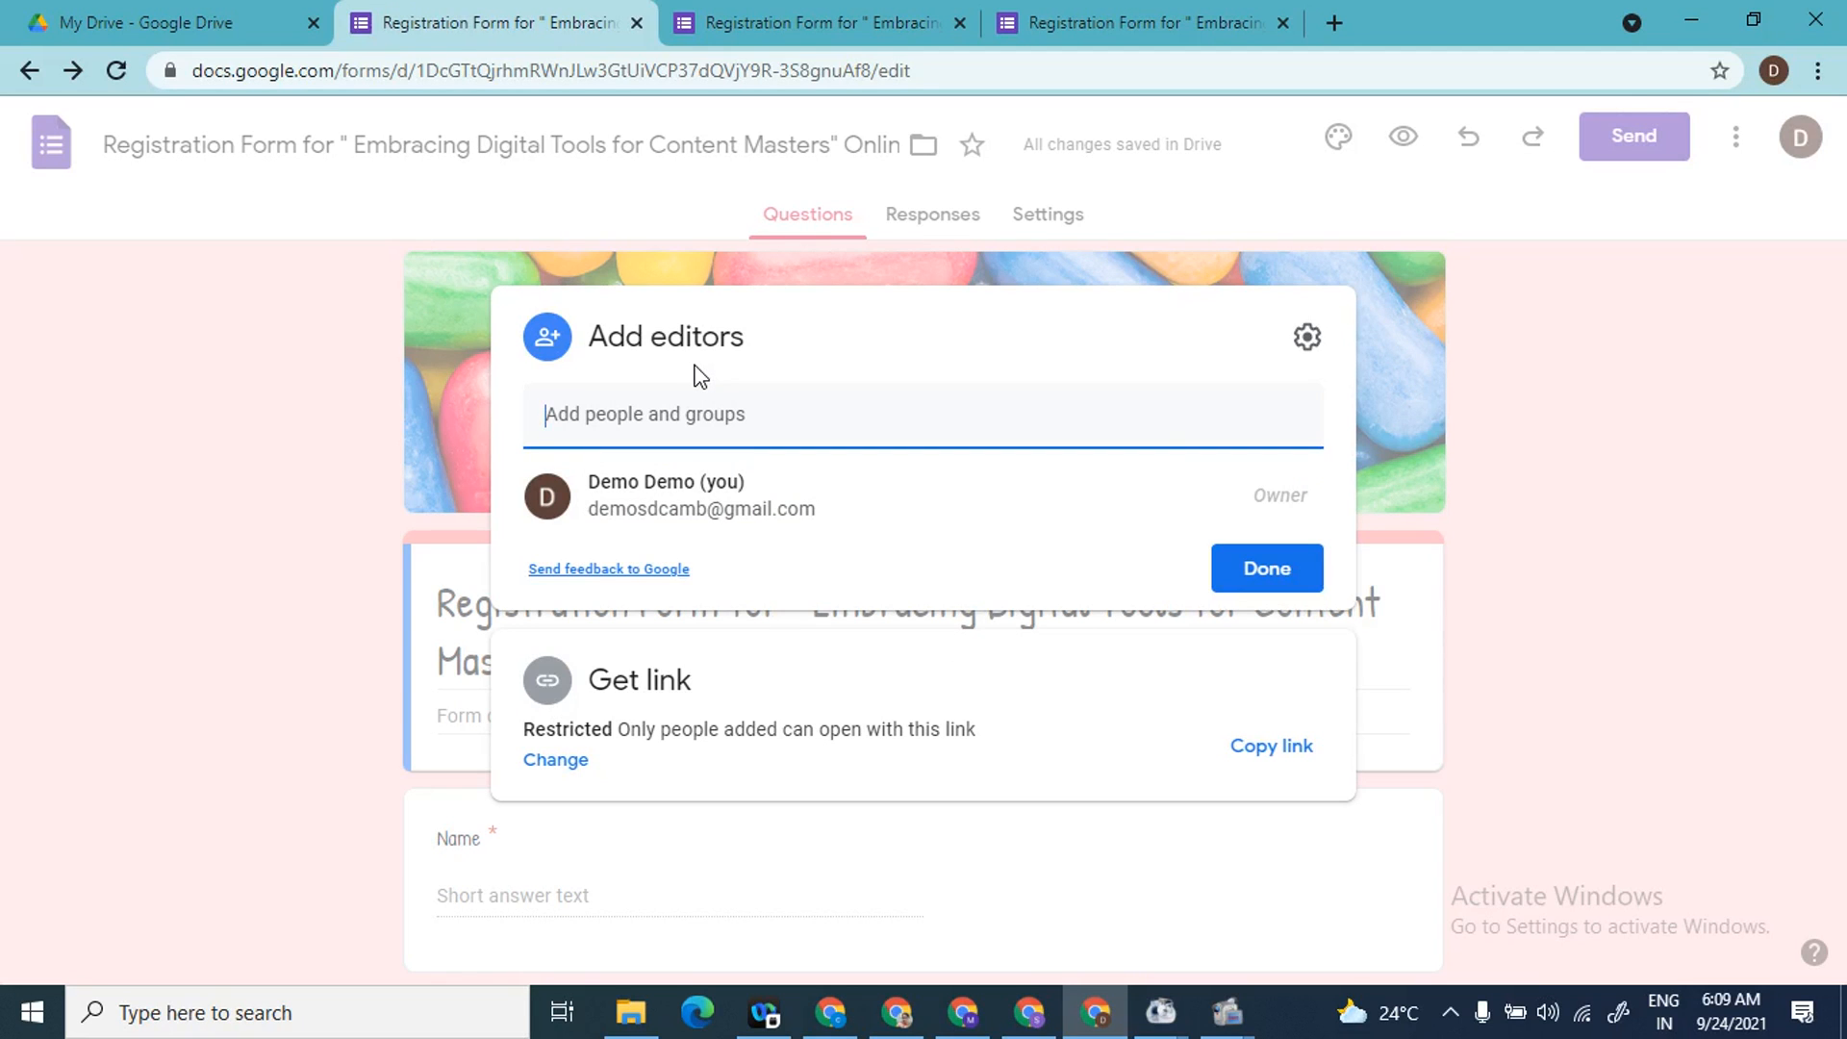
text(man)
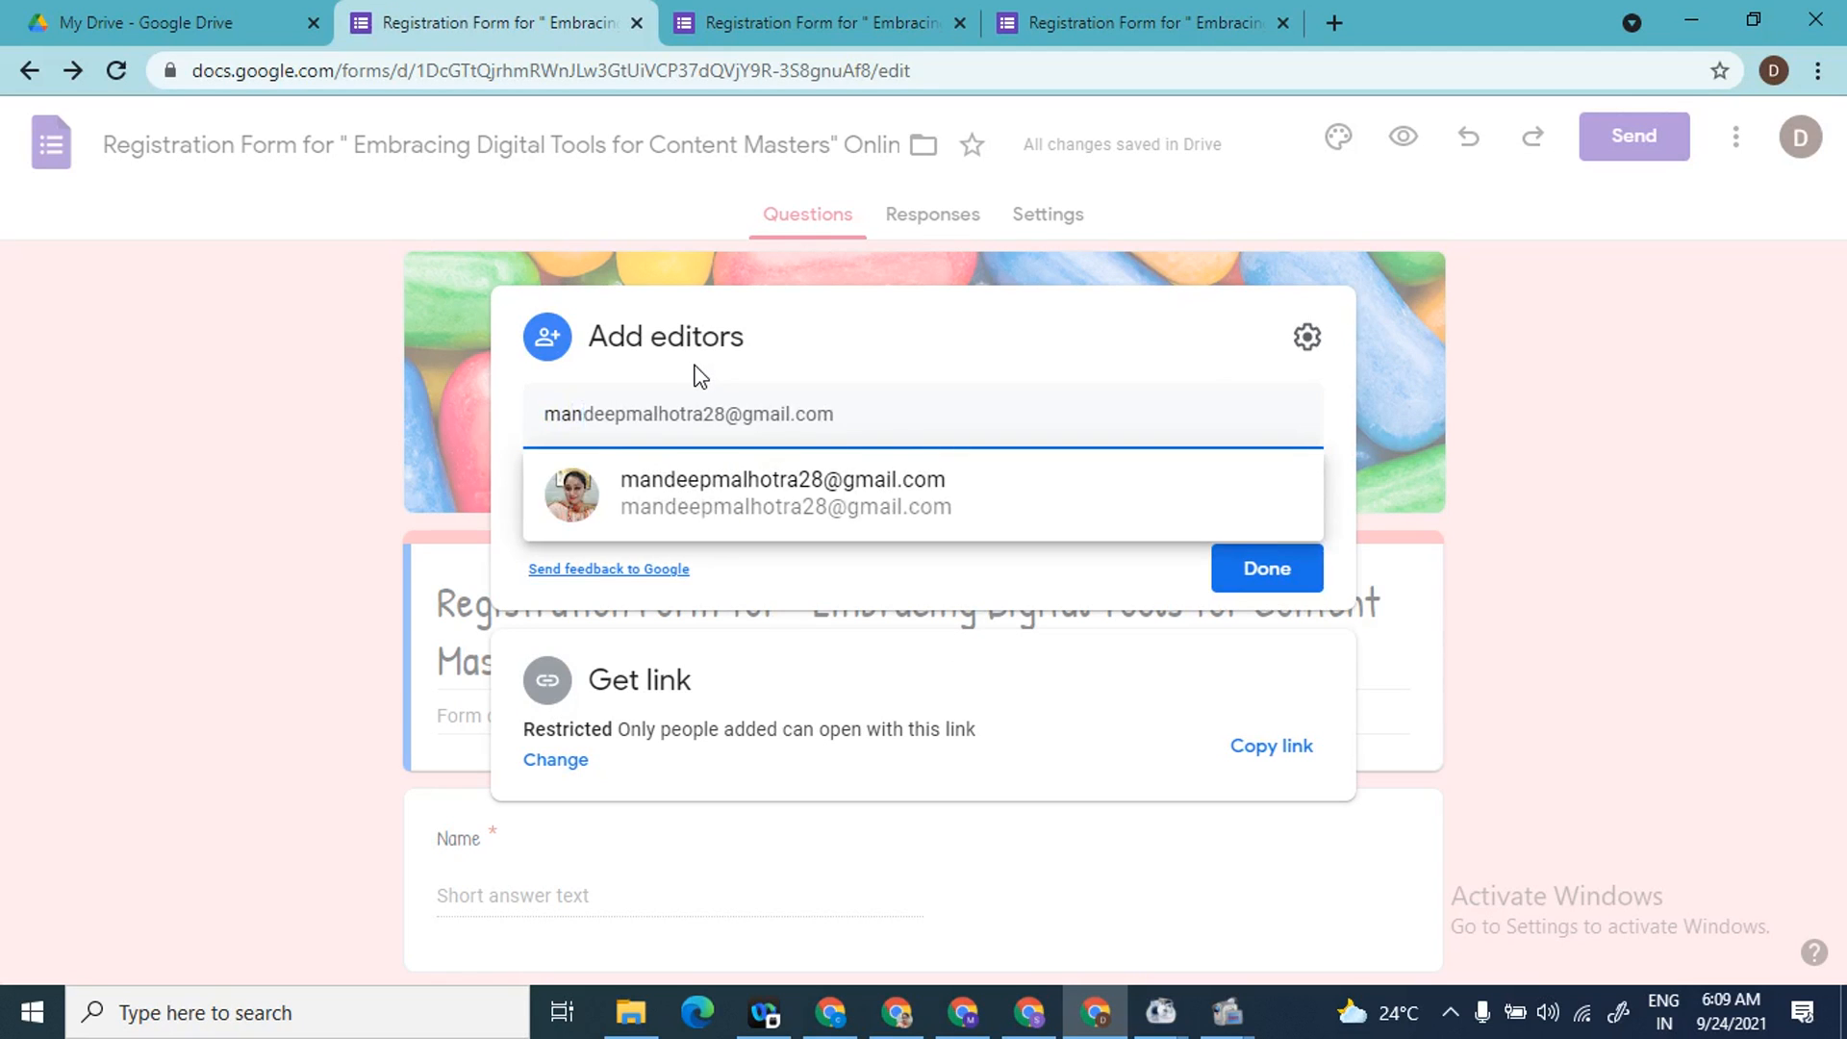
key(Return)
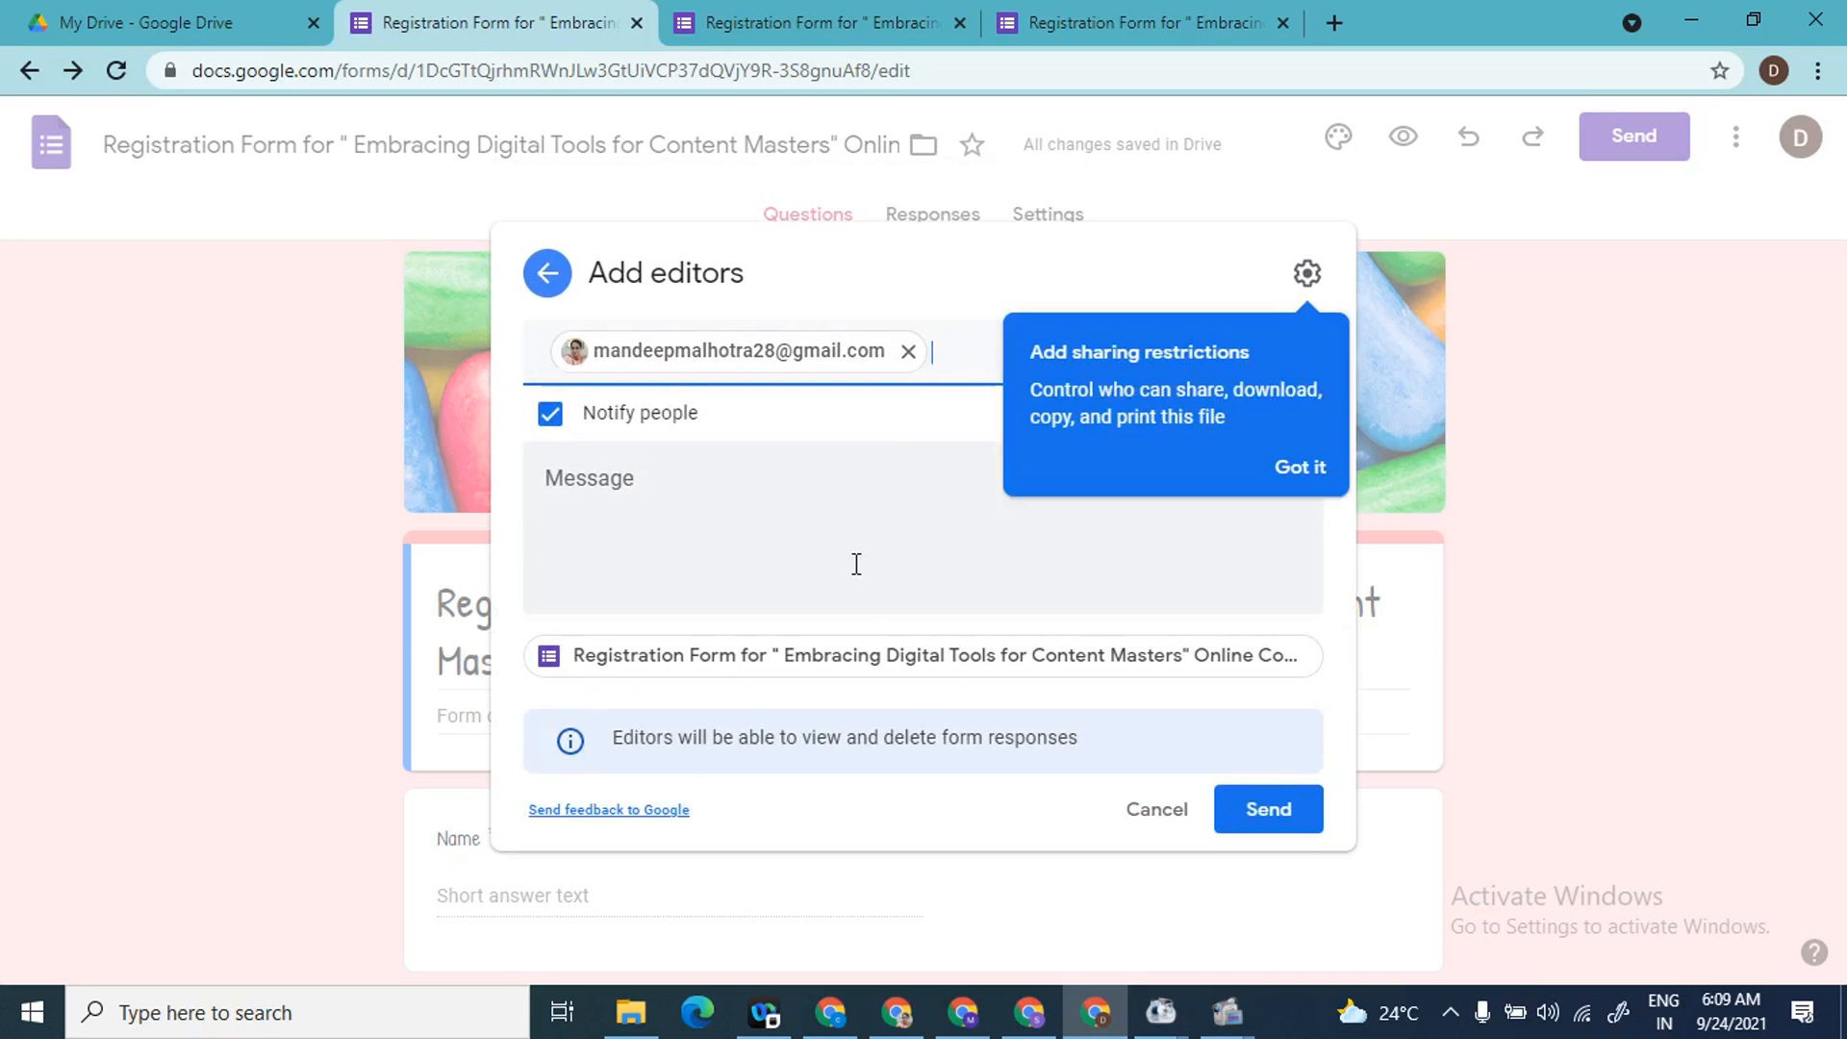
- Write the invitation message "This is the registration form." and keep the collaborator's role as Editor
click(718, 487)
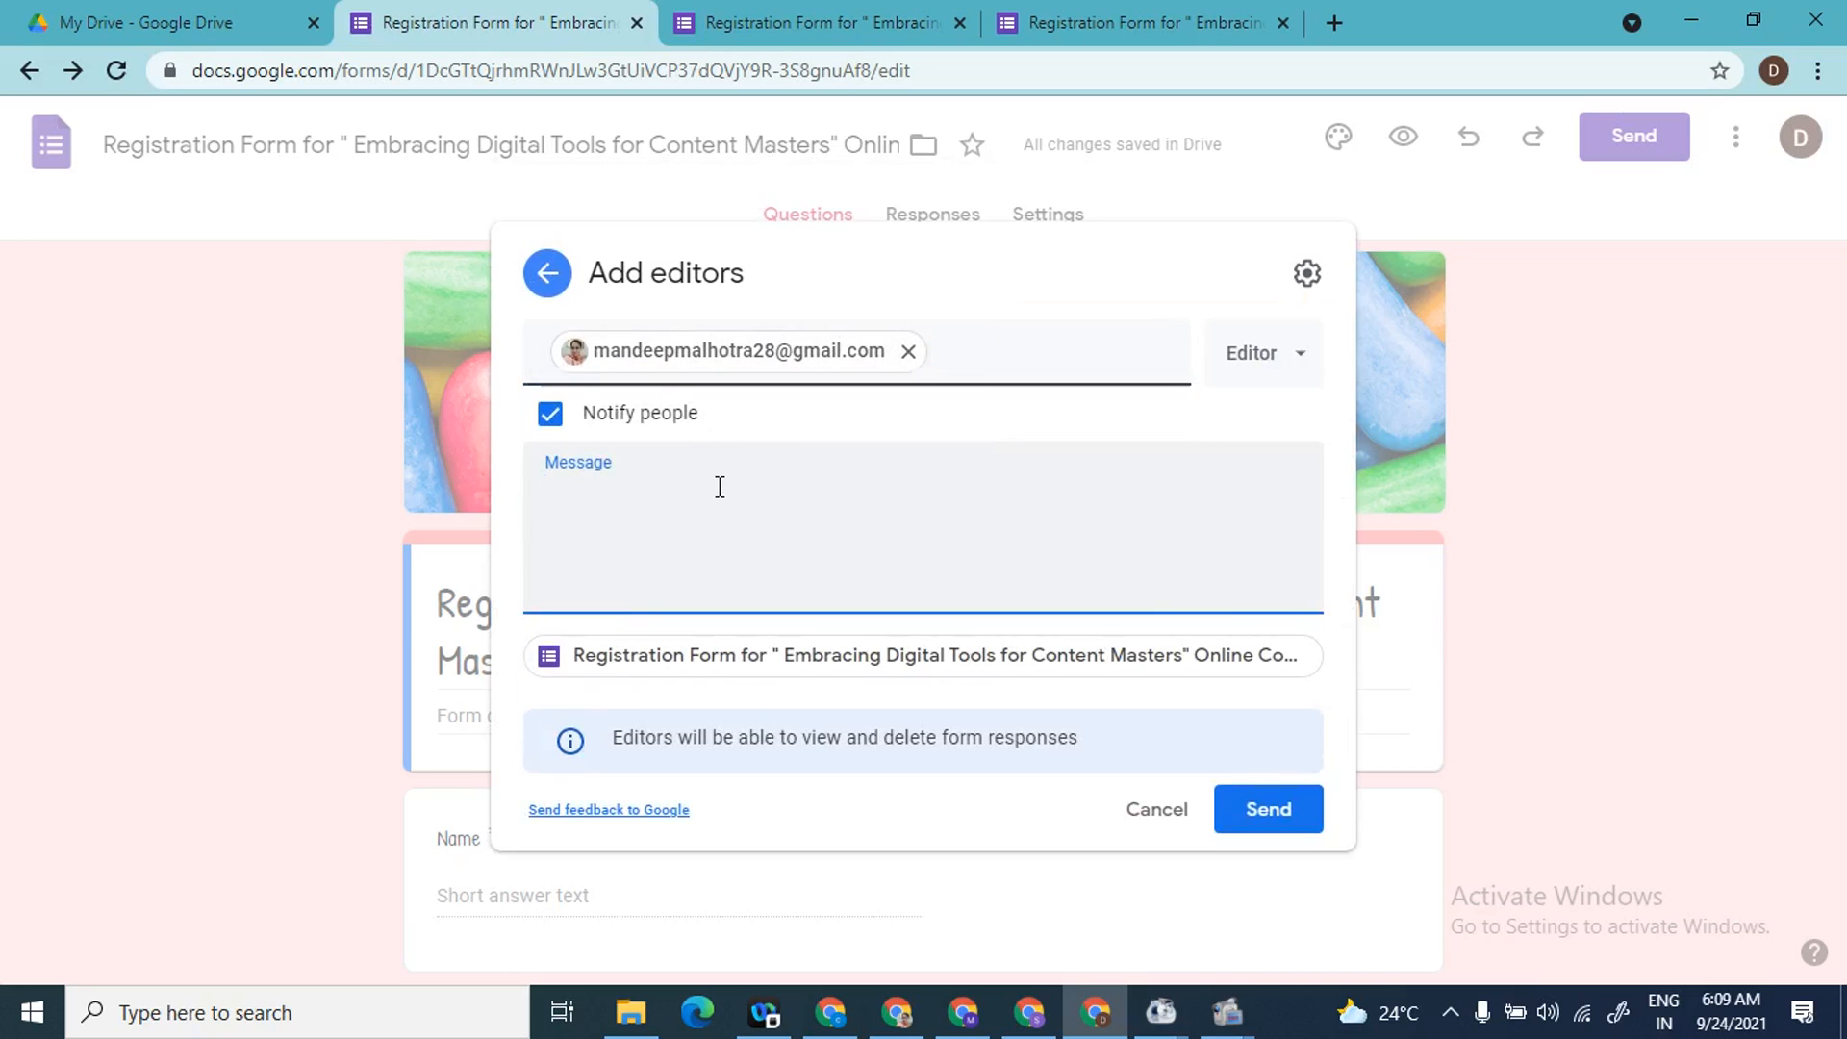
text(This )
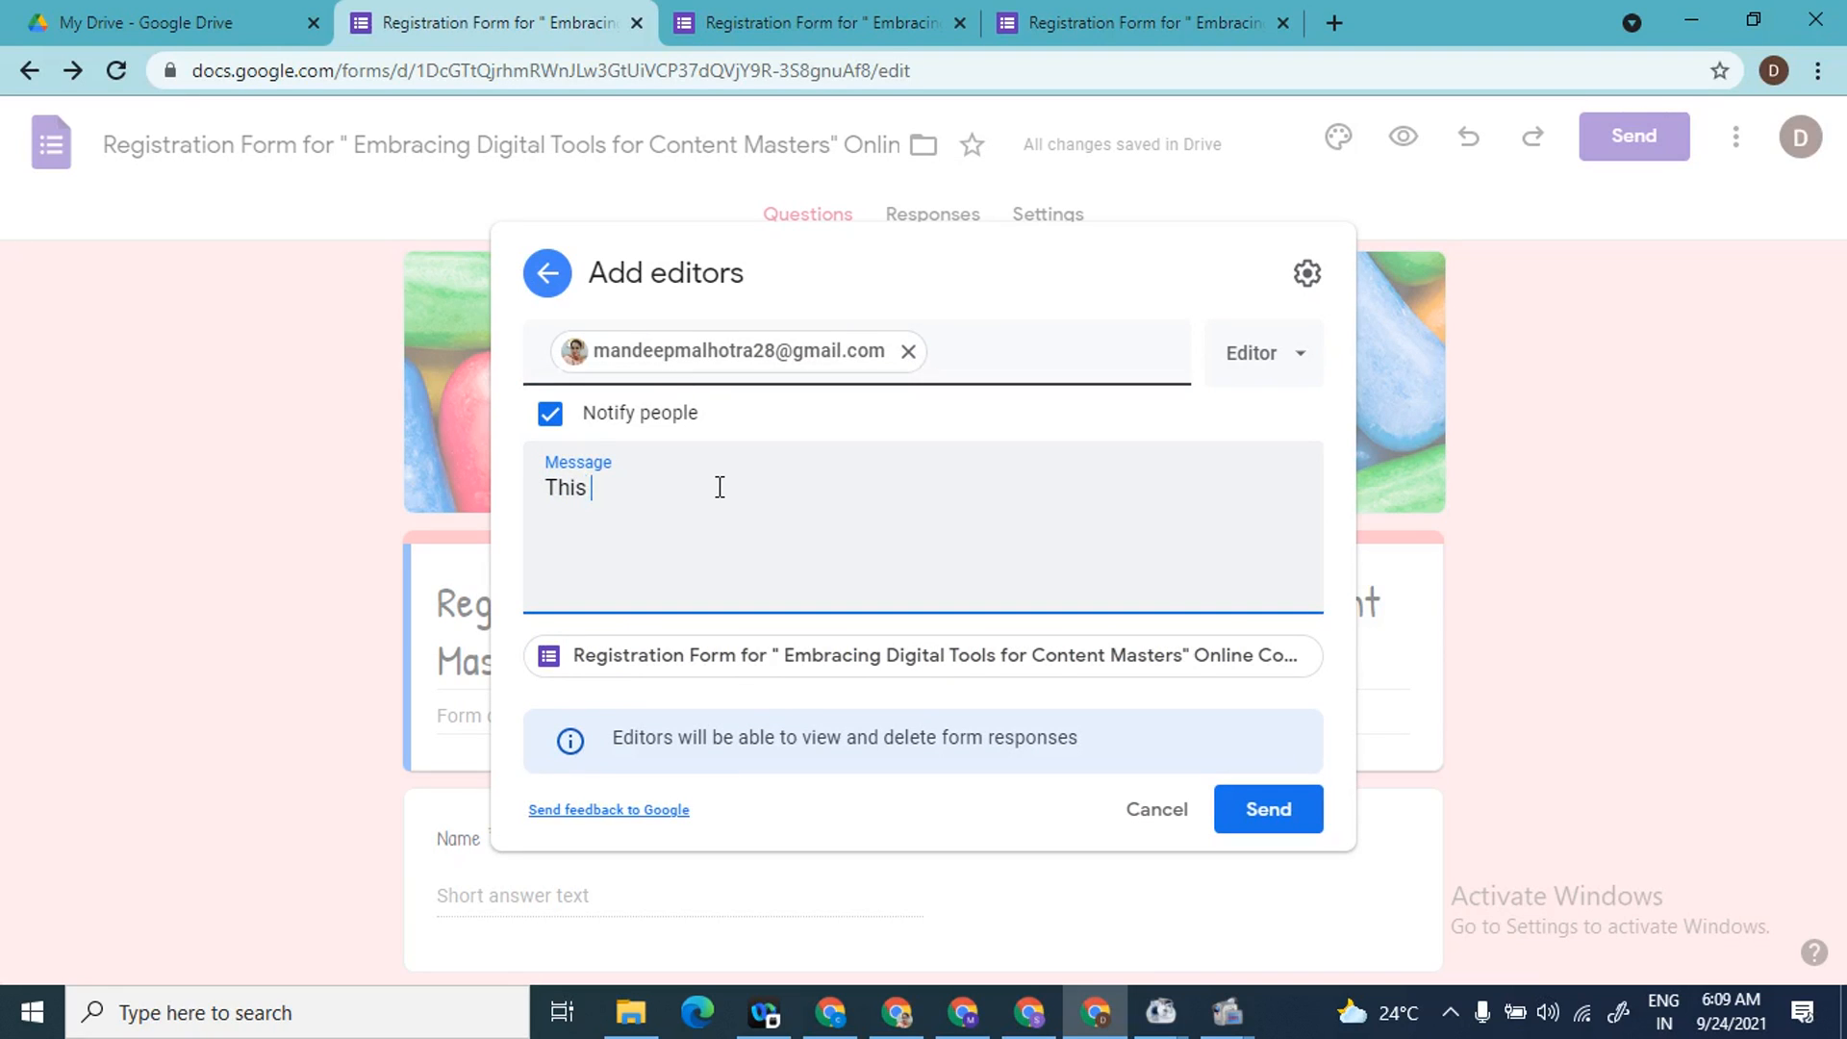
text(is the registration )
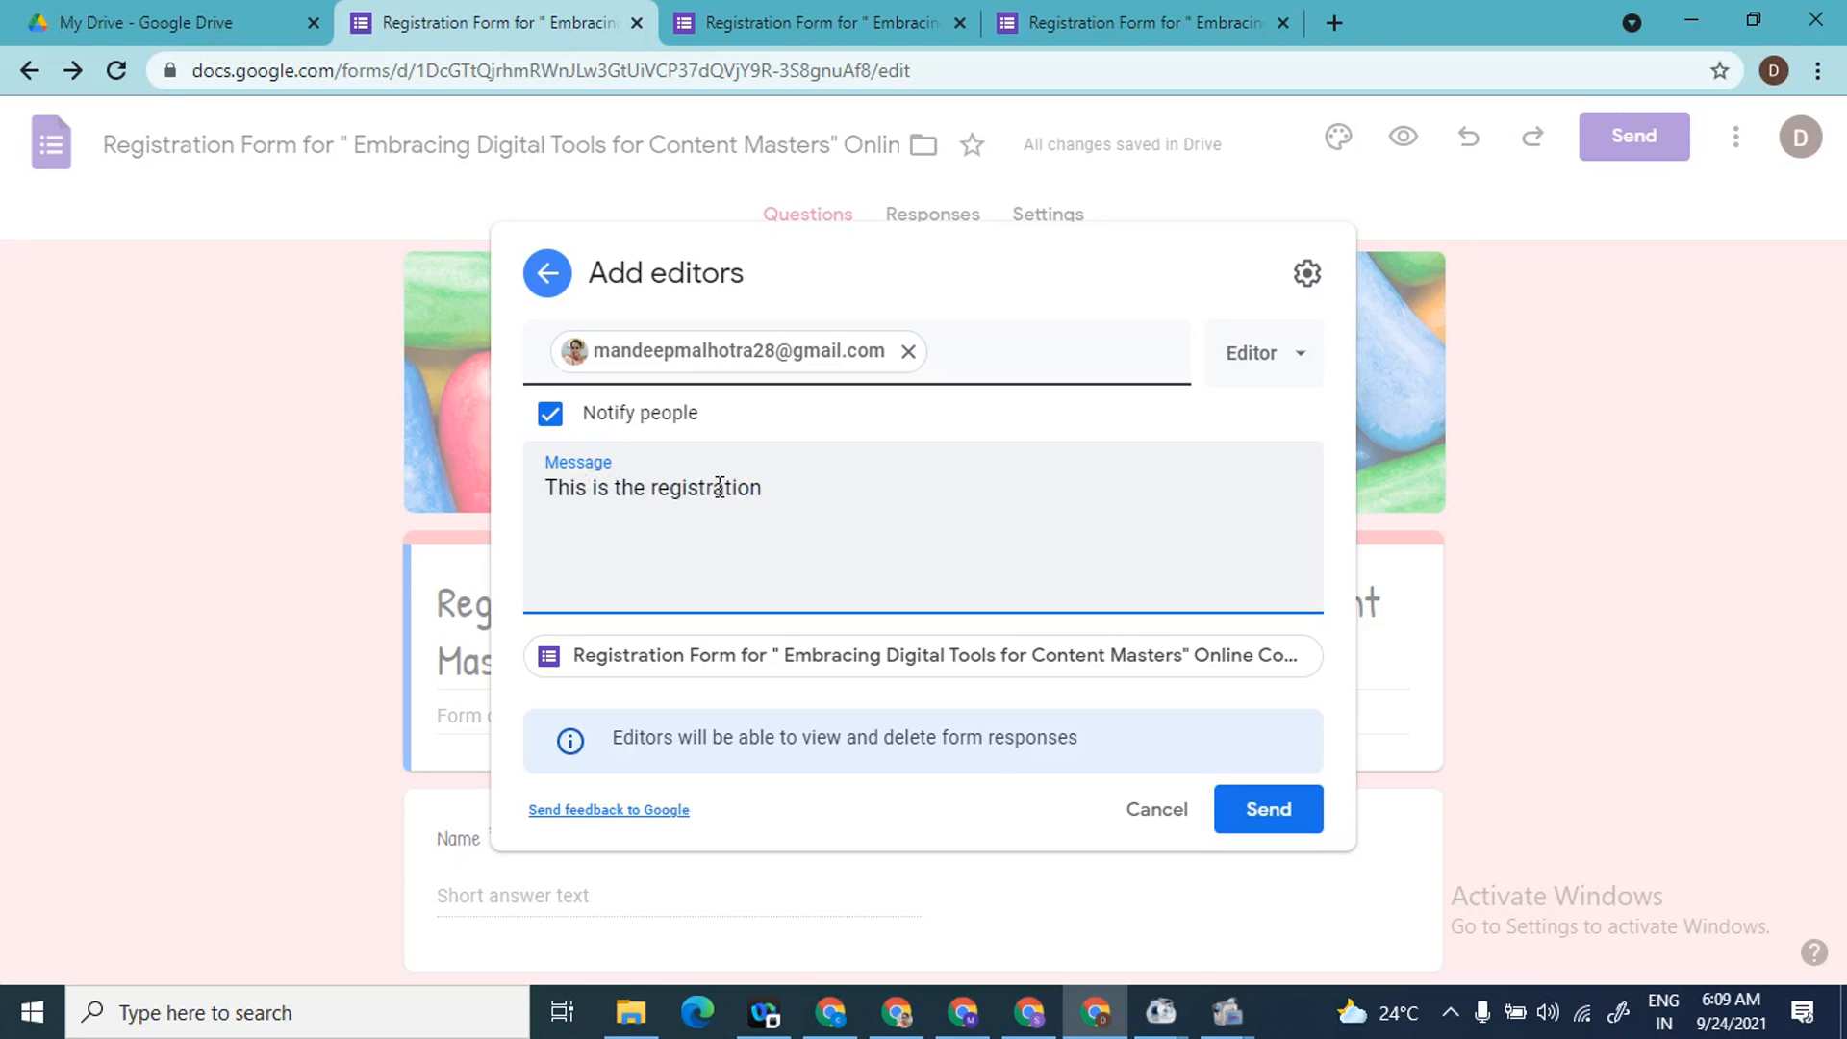
text(form.)
click(1303, 352)
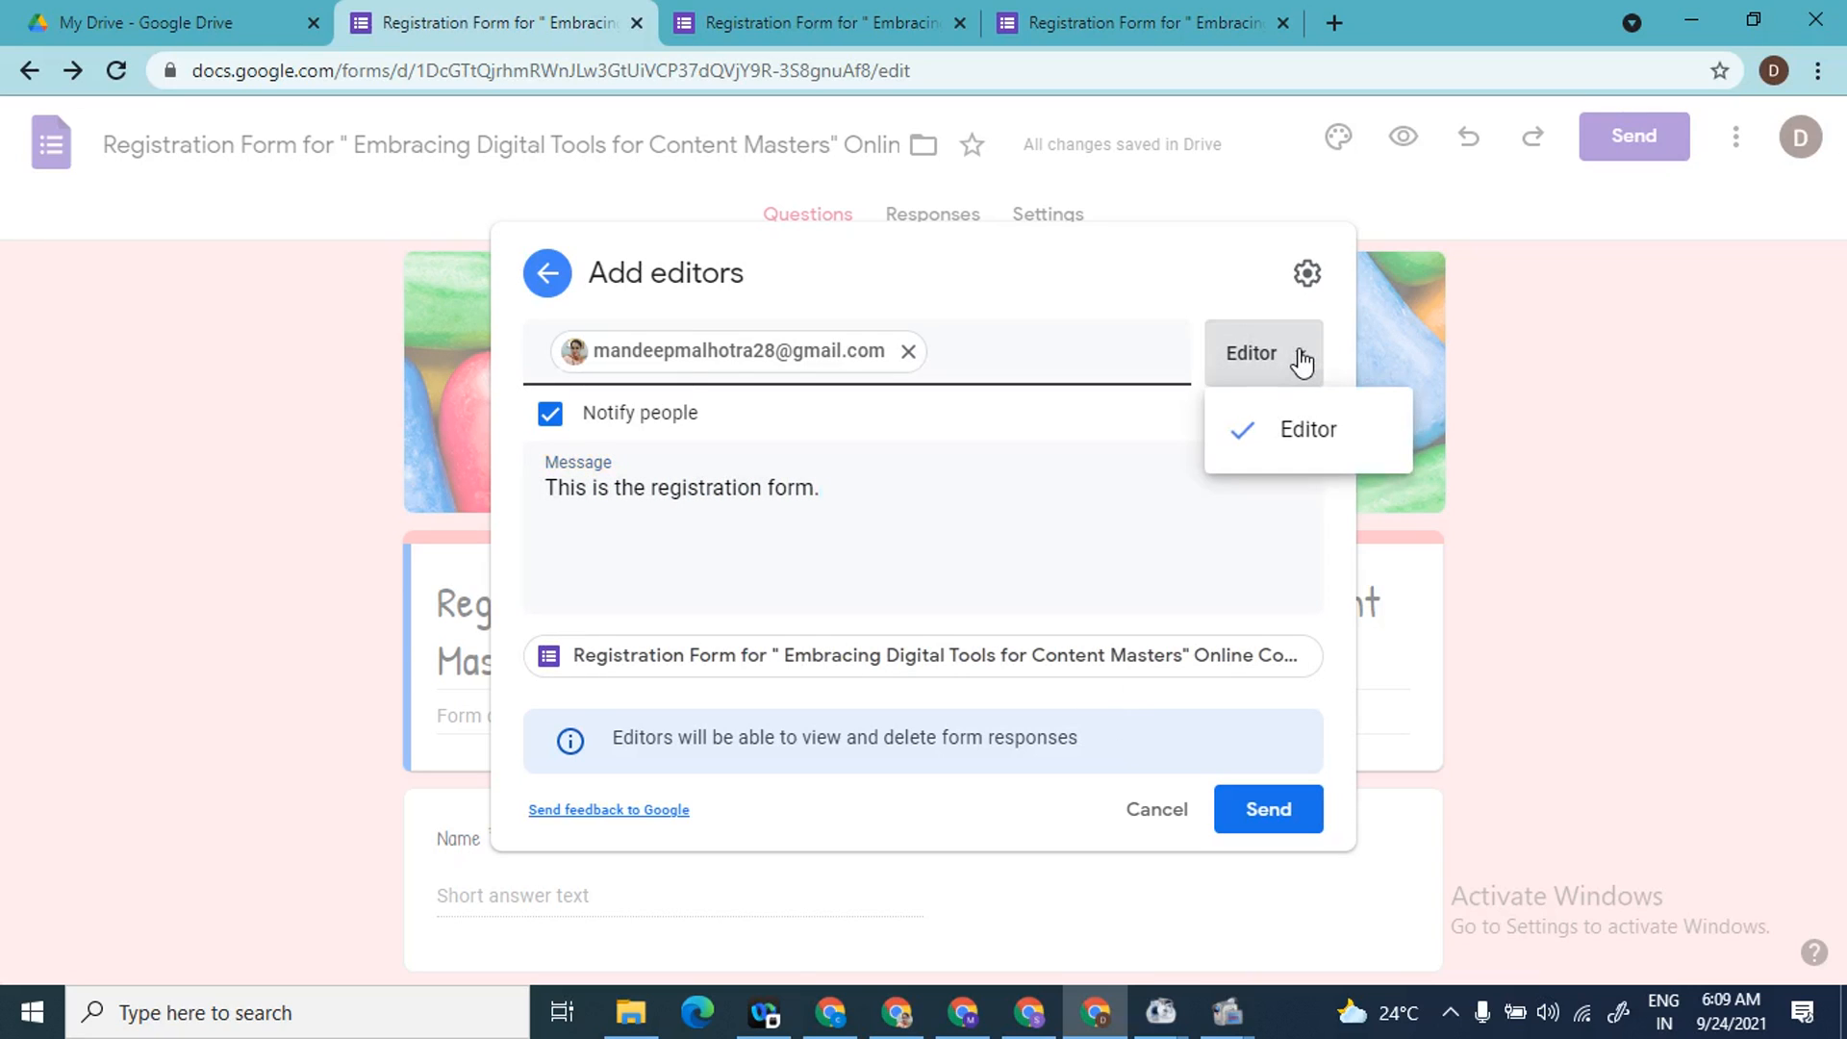
click(1304, 429)
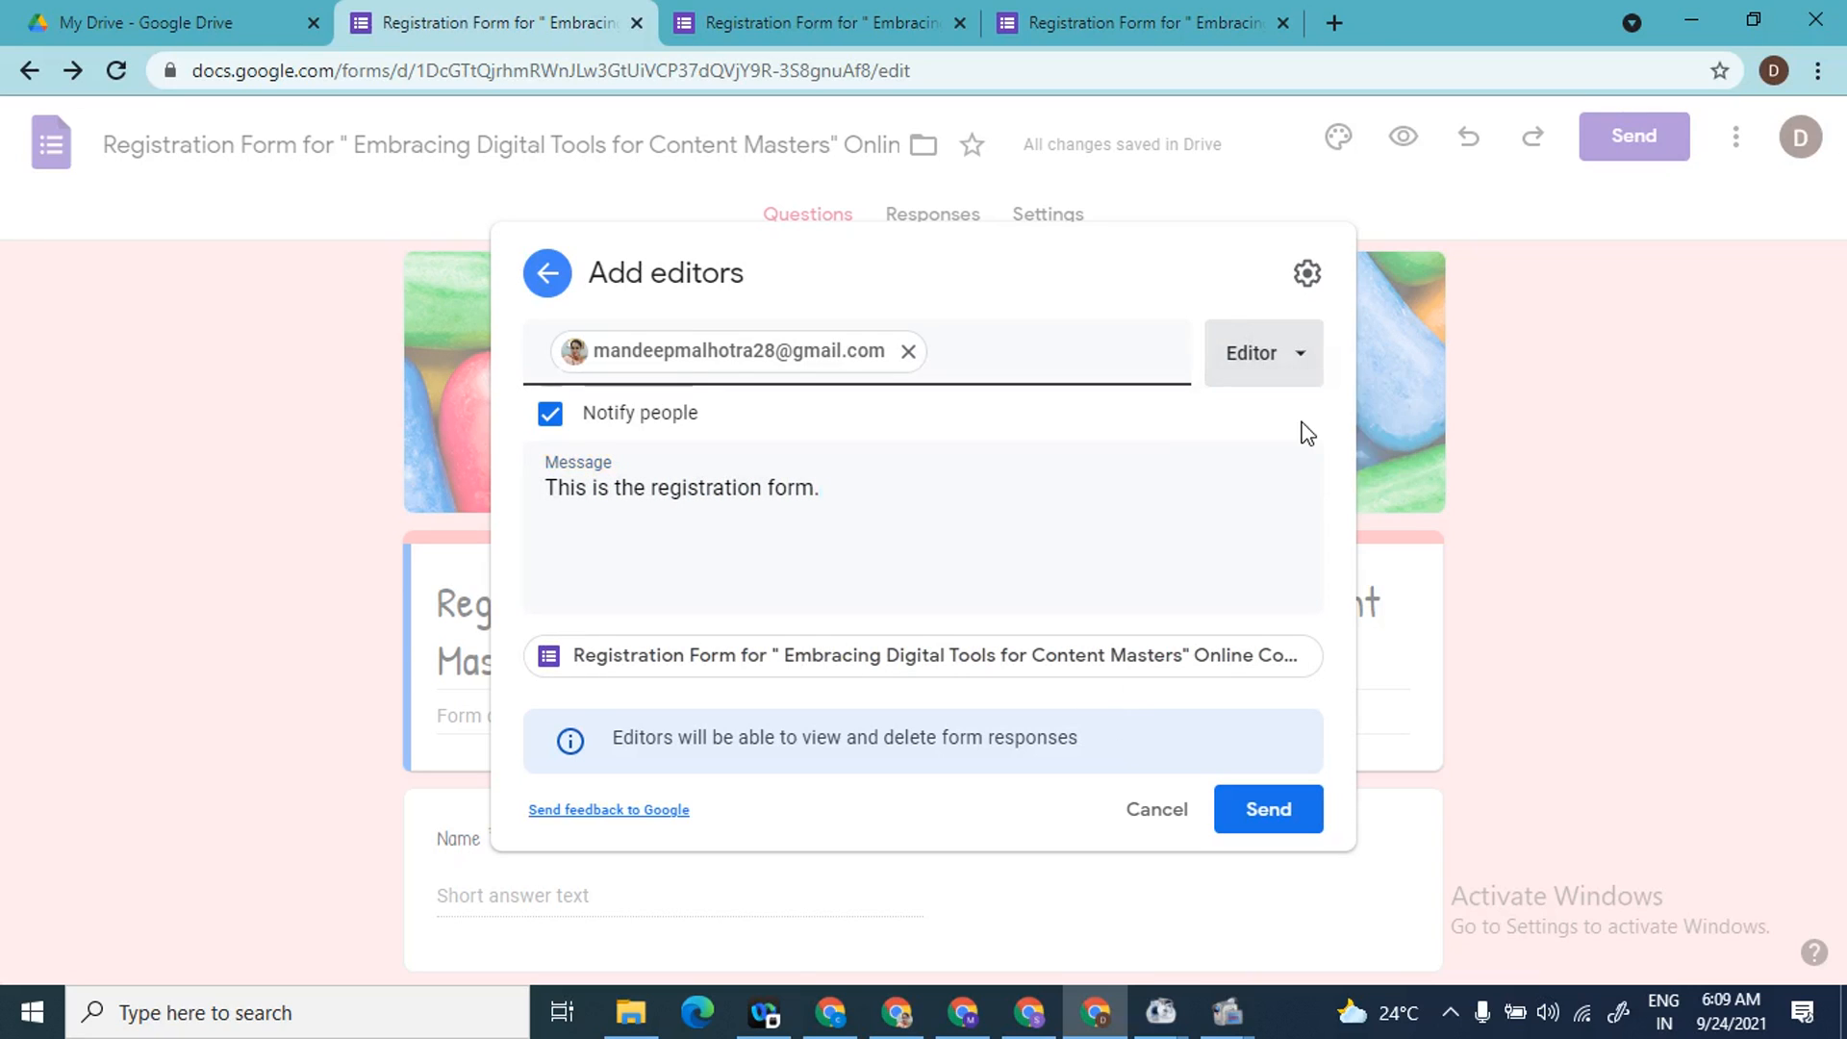
- Check the permission settings for sharing with people and send the editor invitation
right_click(1270, 813)
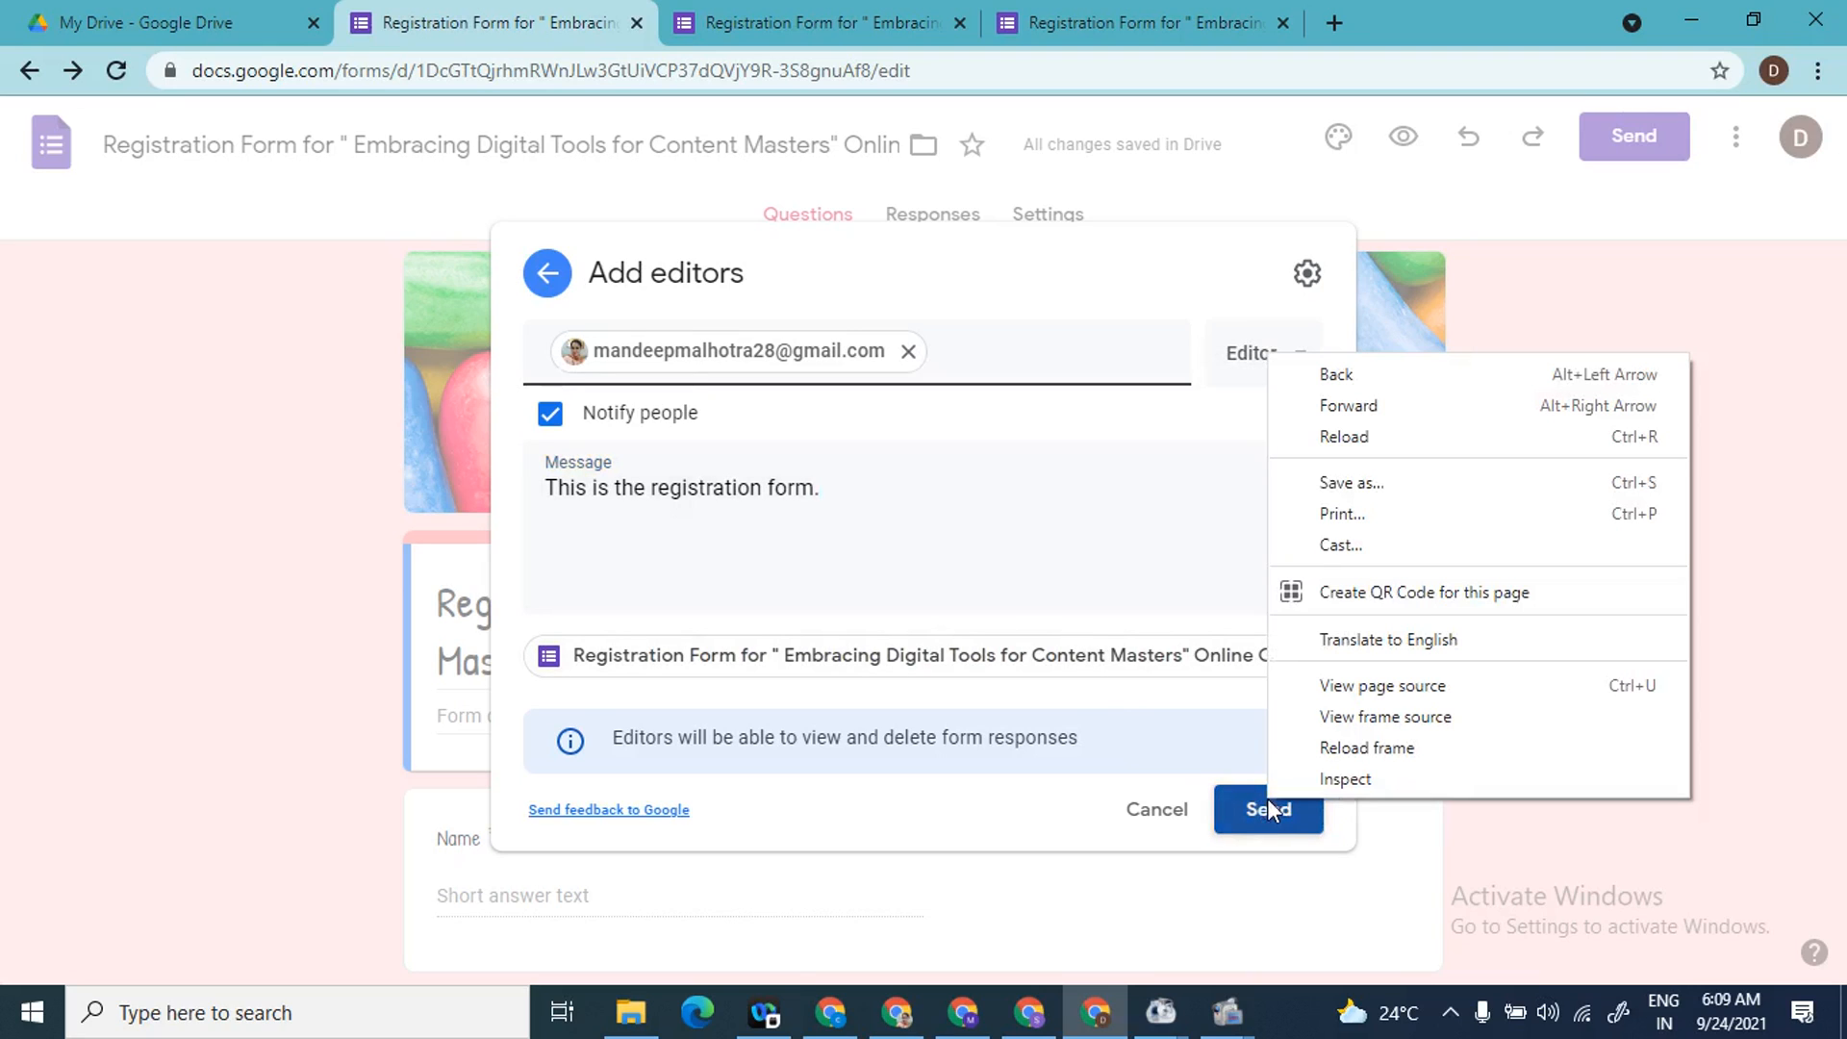
click(1311, 279)
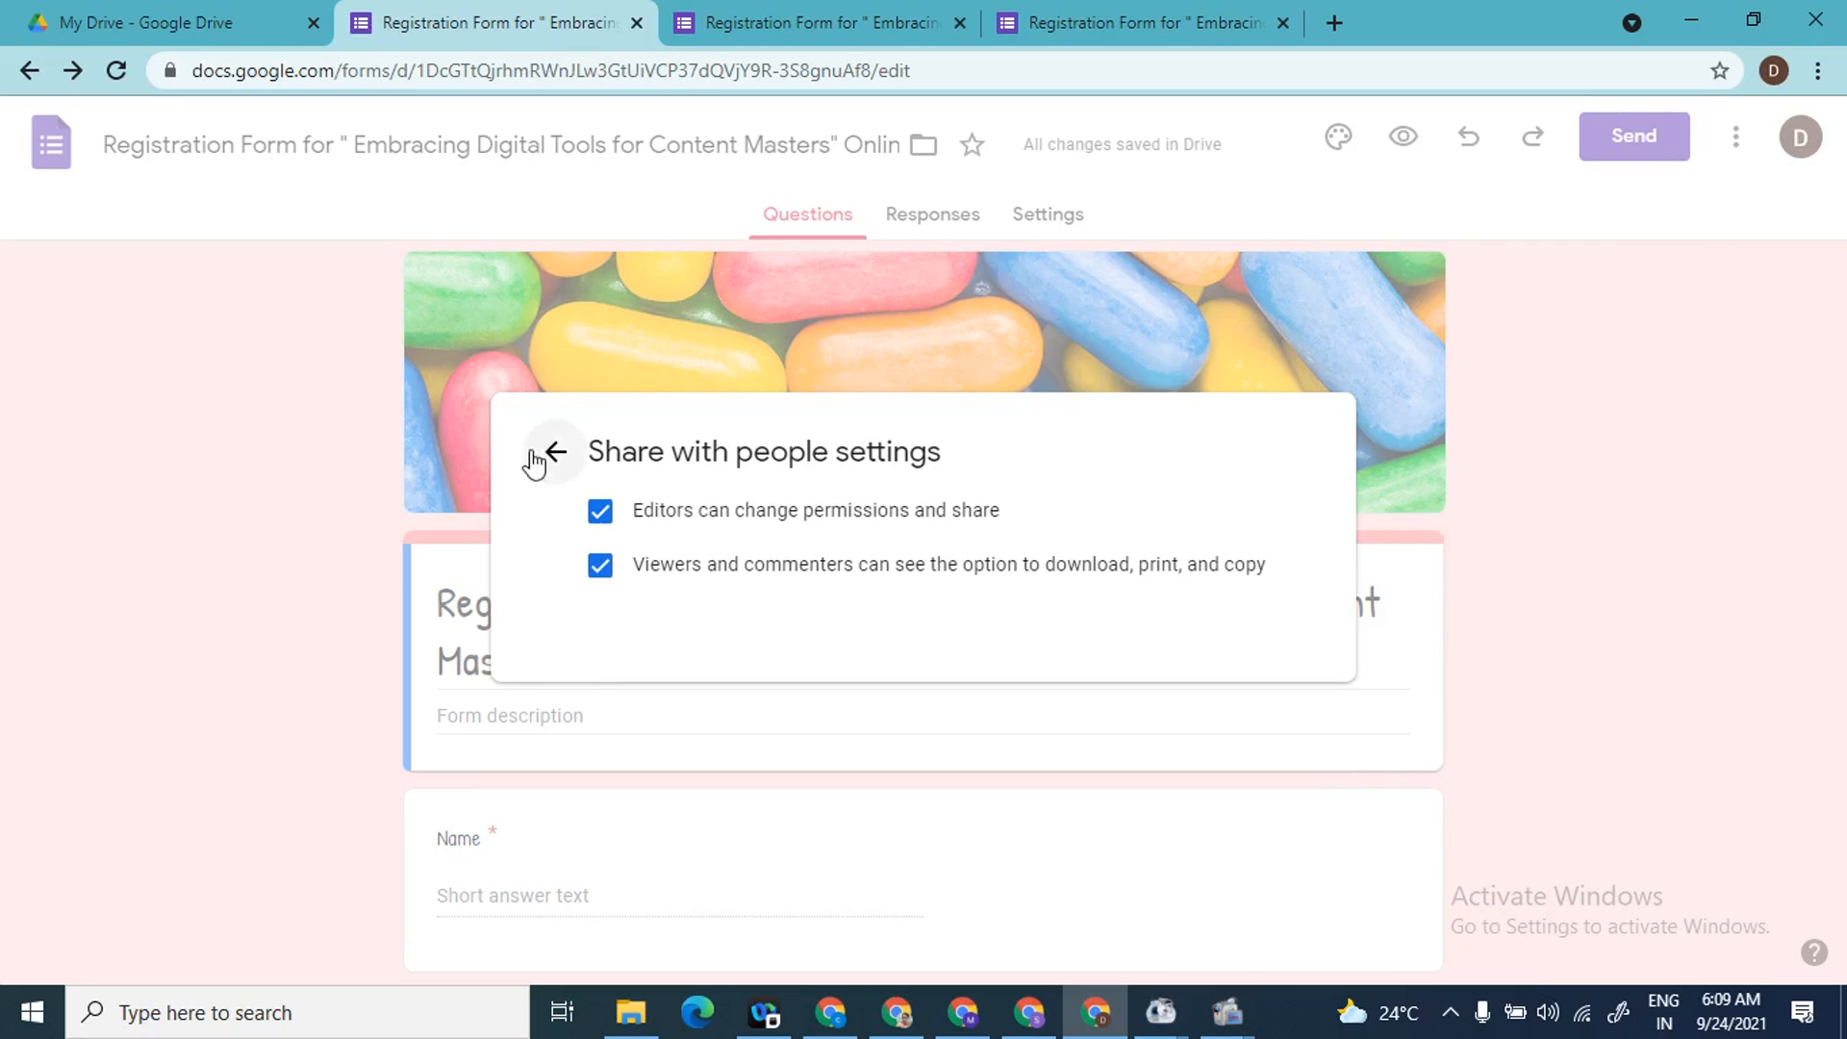
click(560, 471)
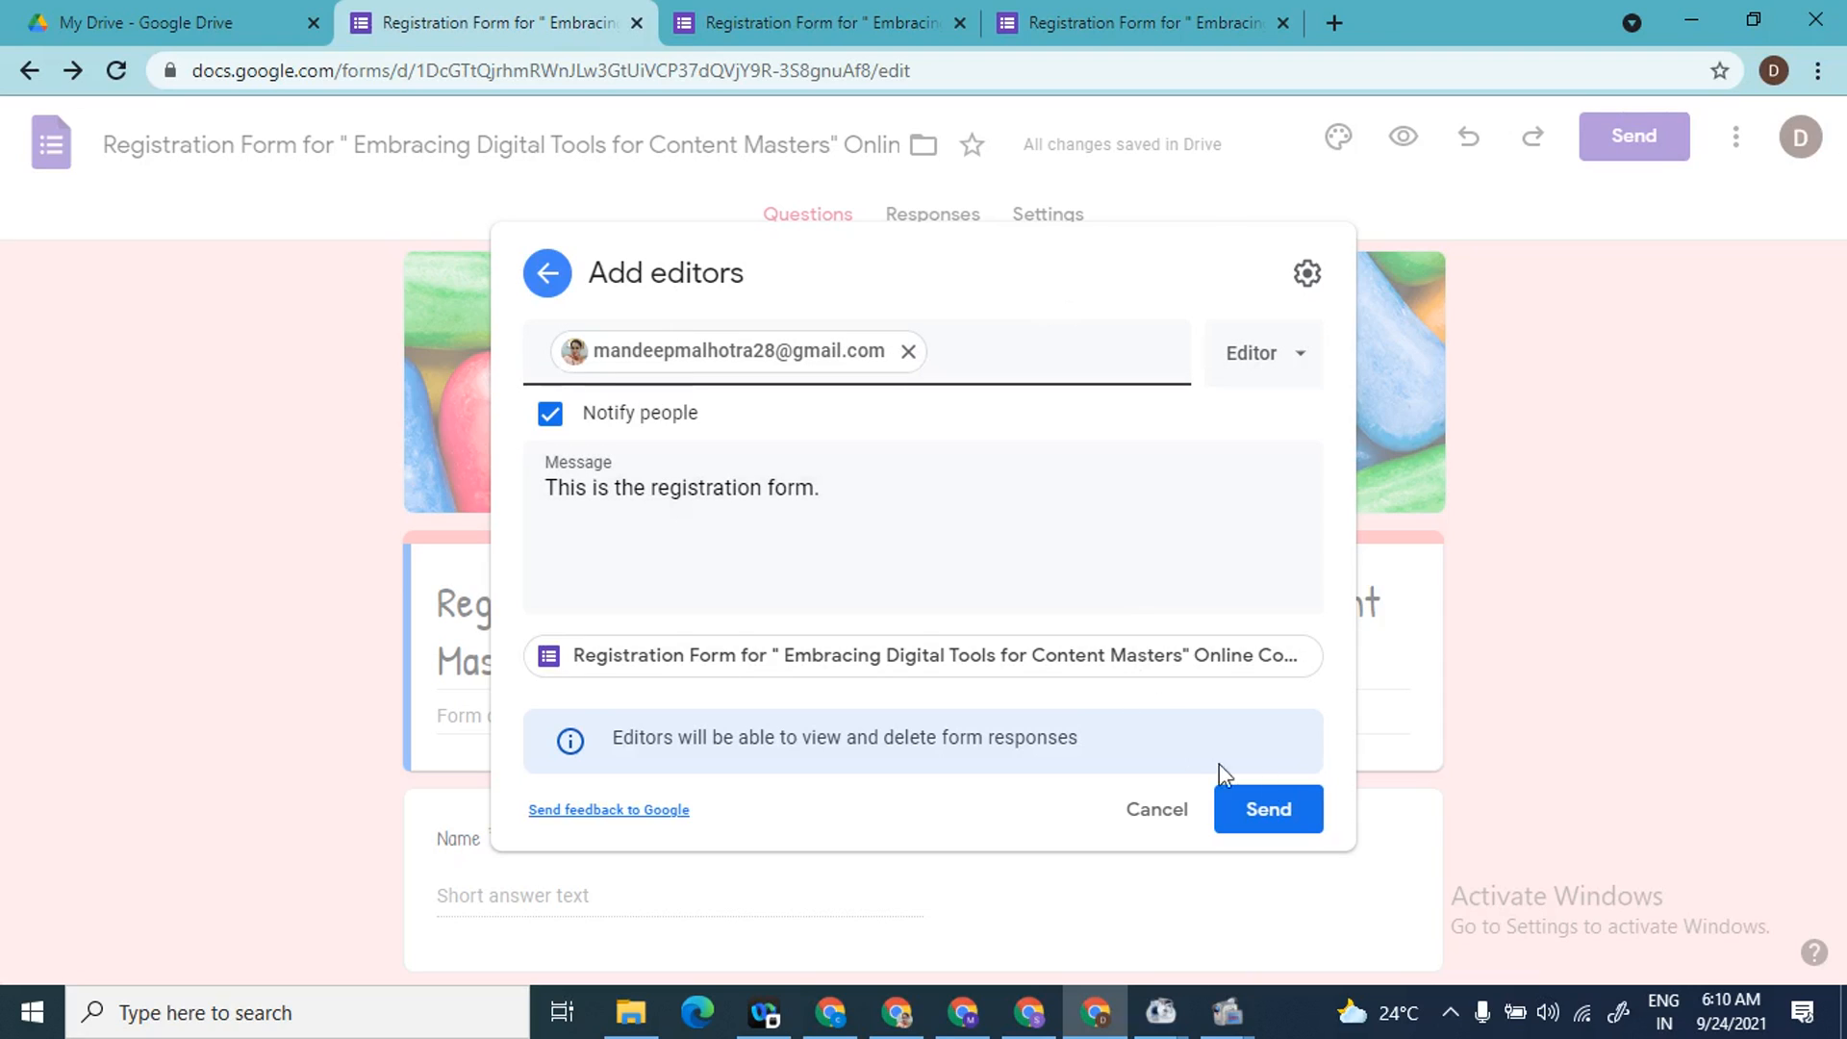
click(1287, 816)
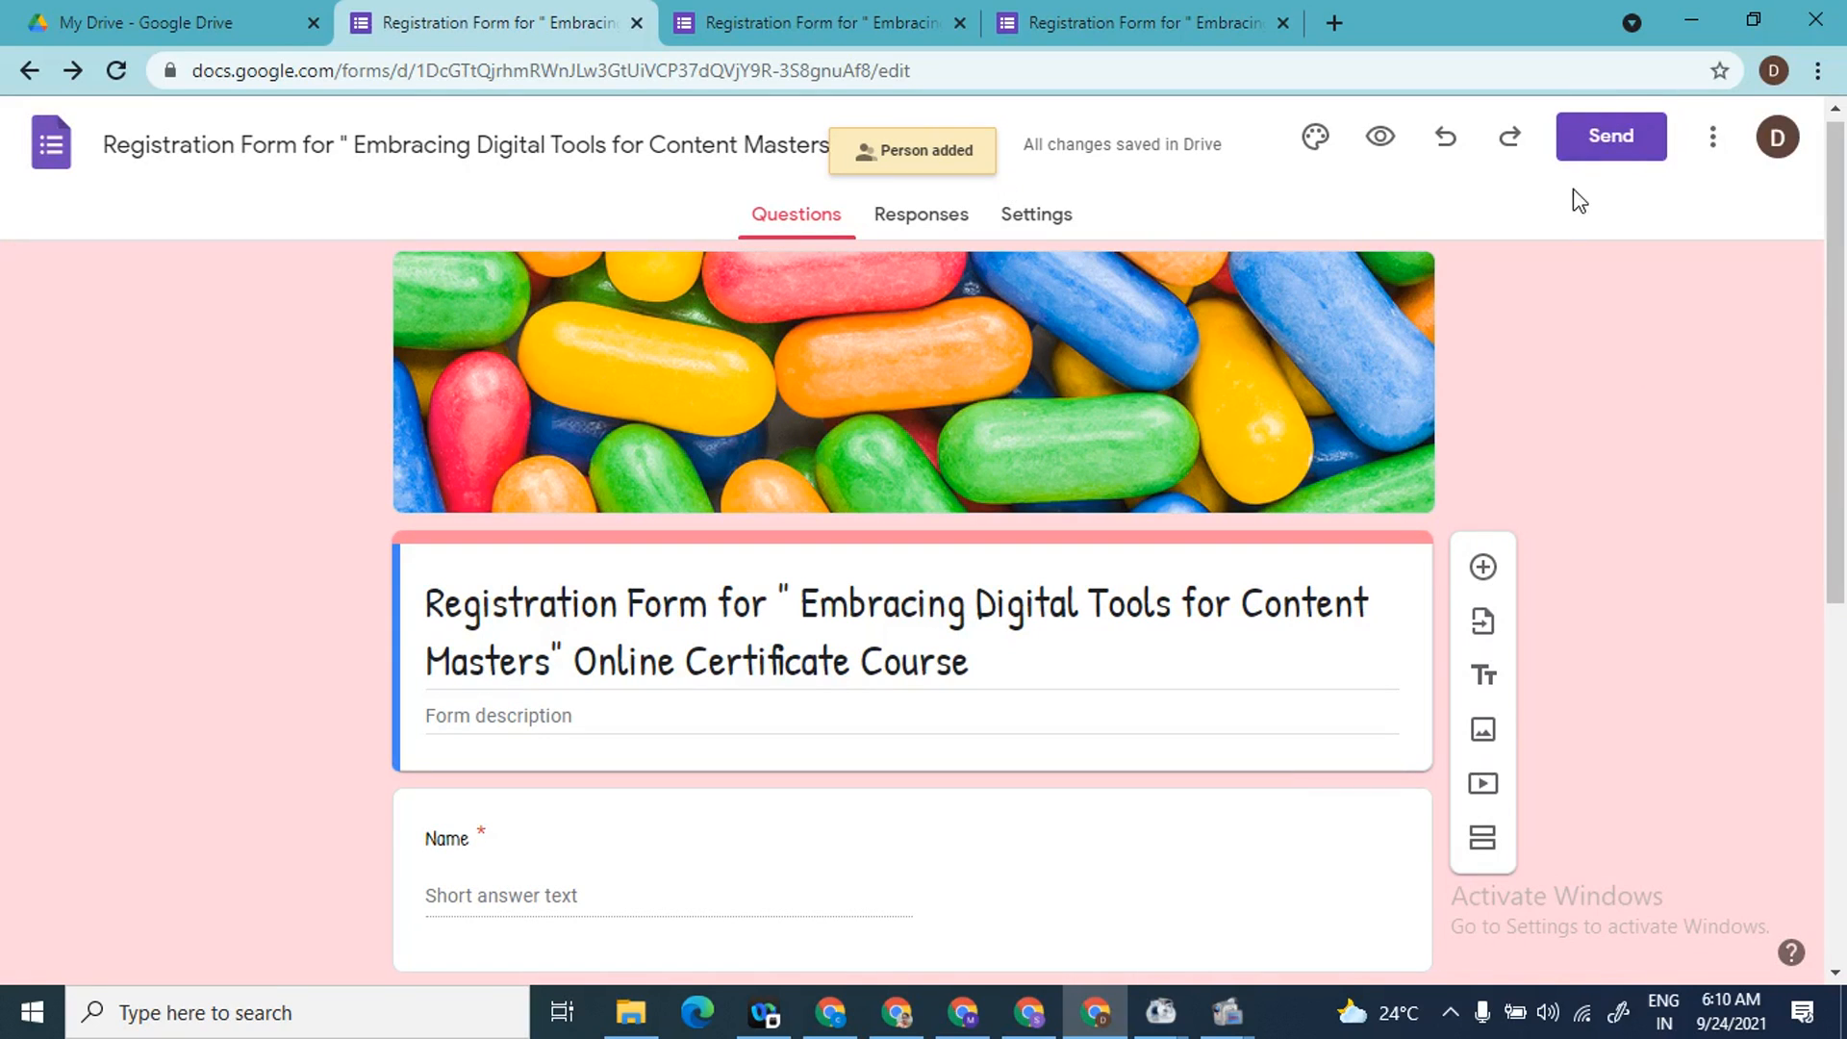
- Remove the invited editor from the form's collaborators and save the sharing change
click(1713, 152)
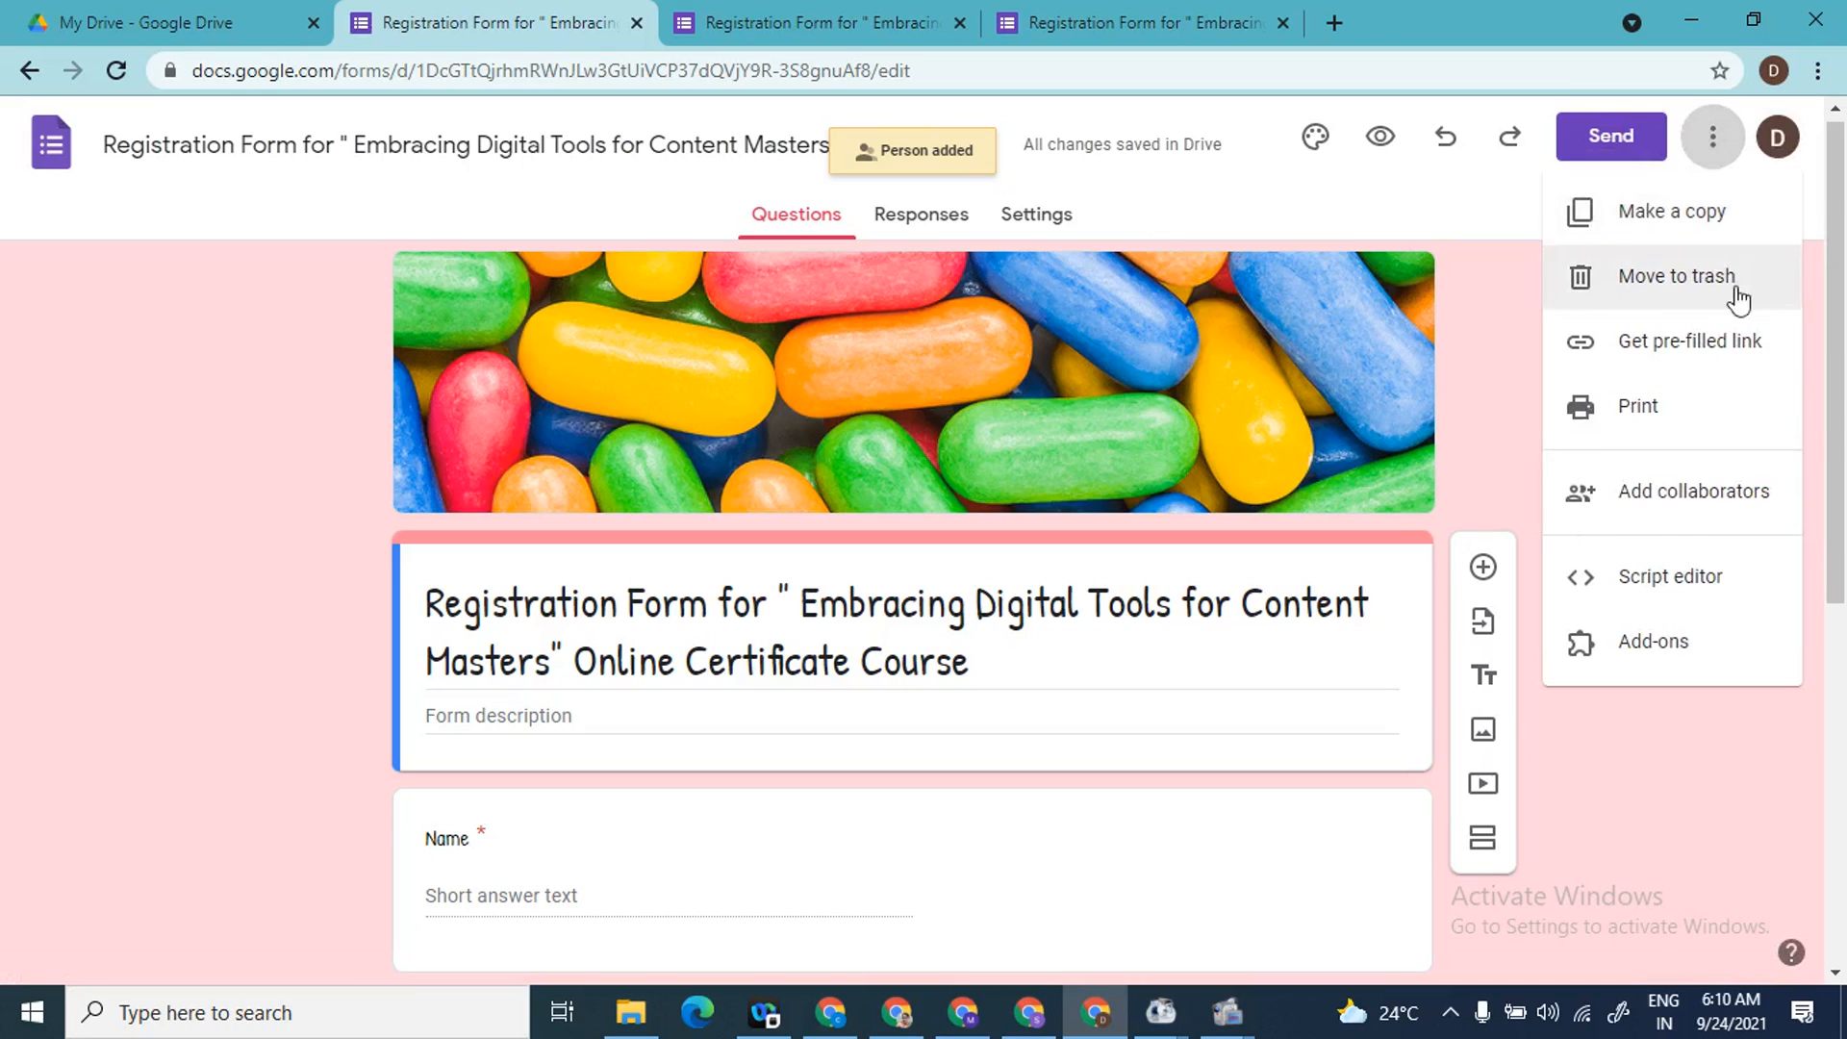
click(1738, 502)
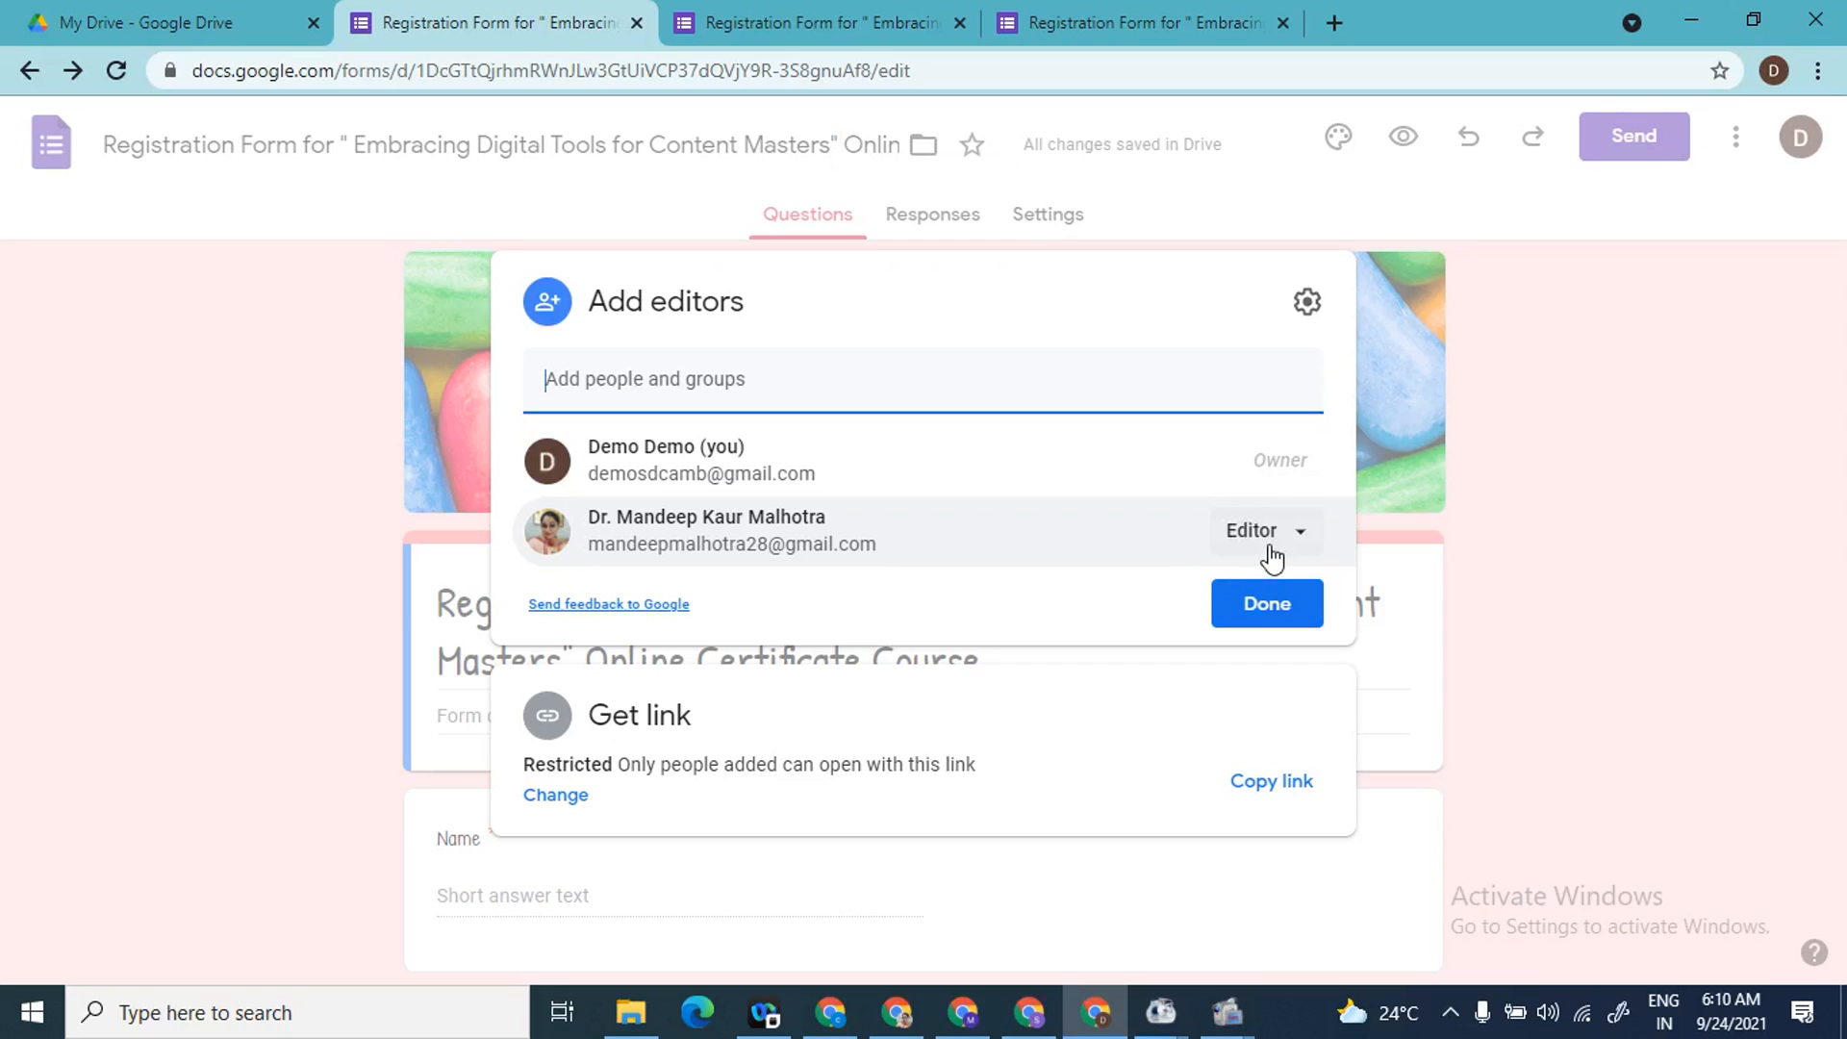
click(1301, 537)
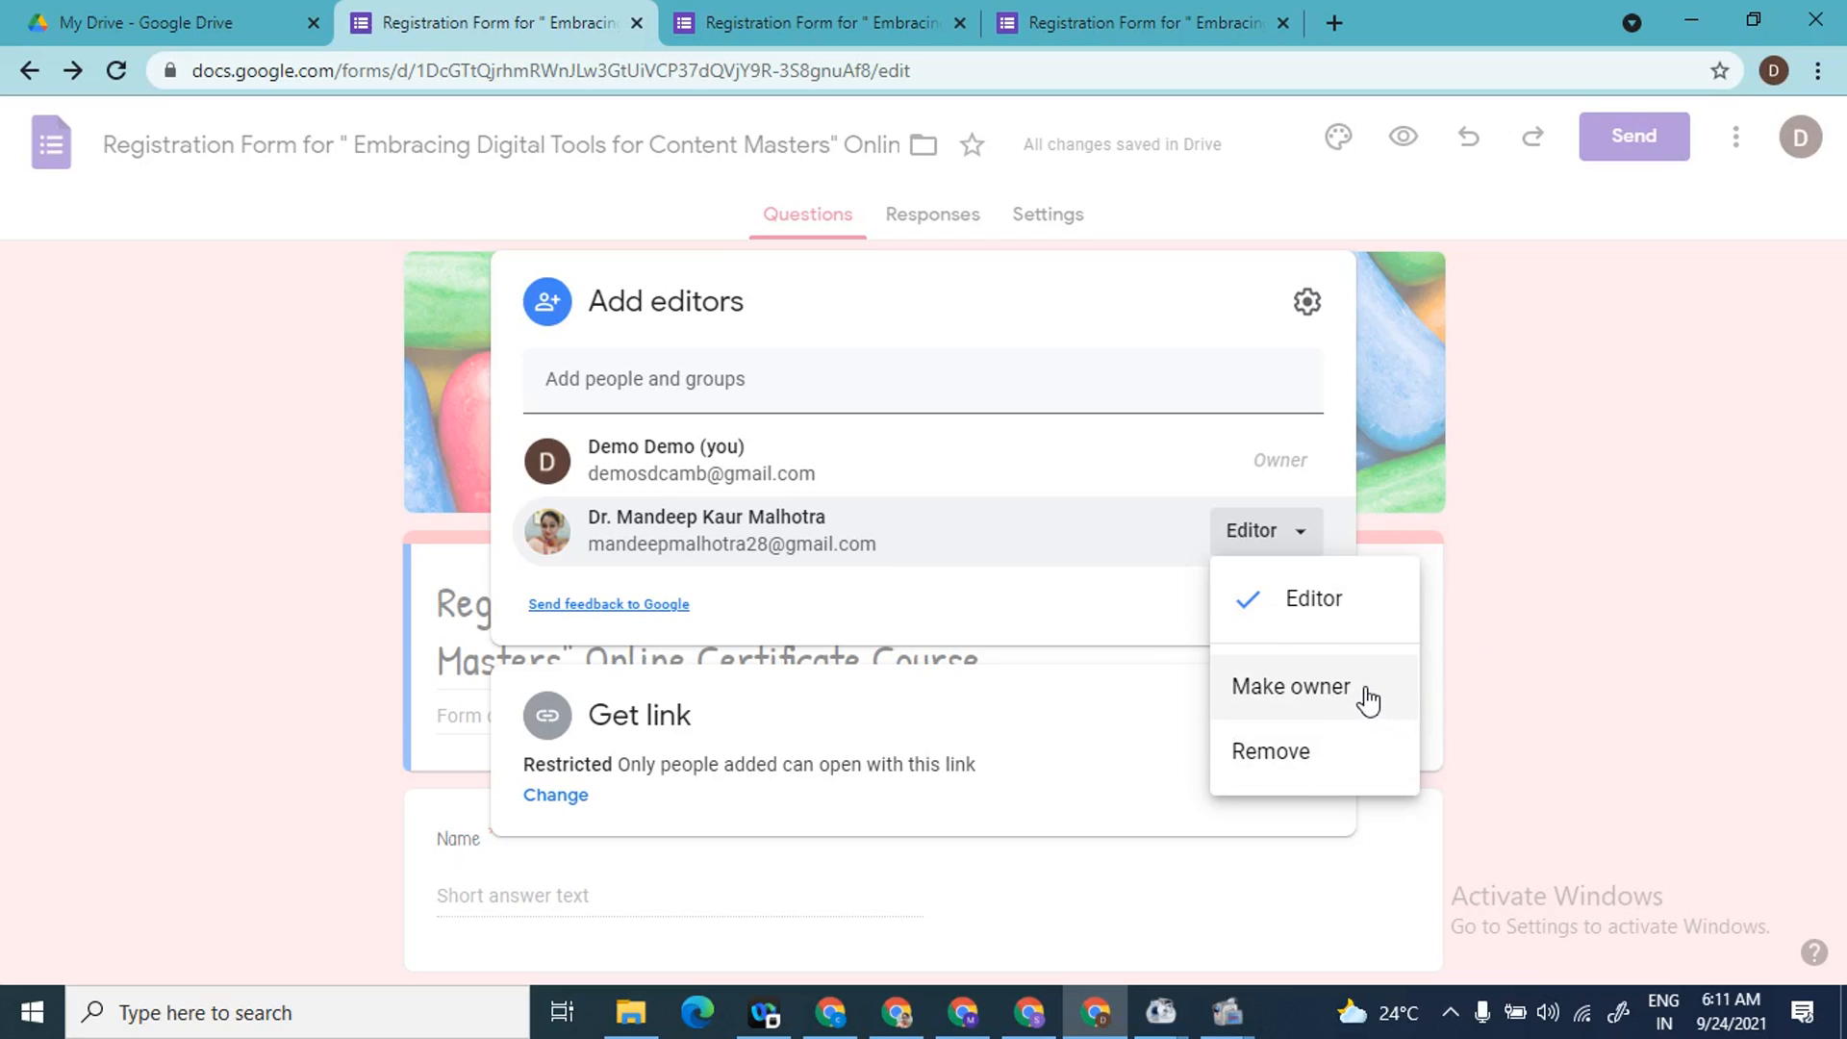
click(1254, 765)
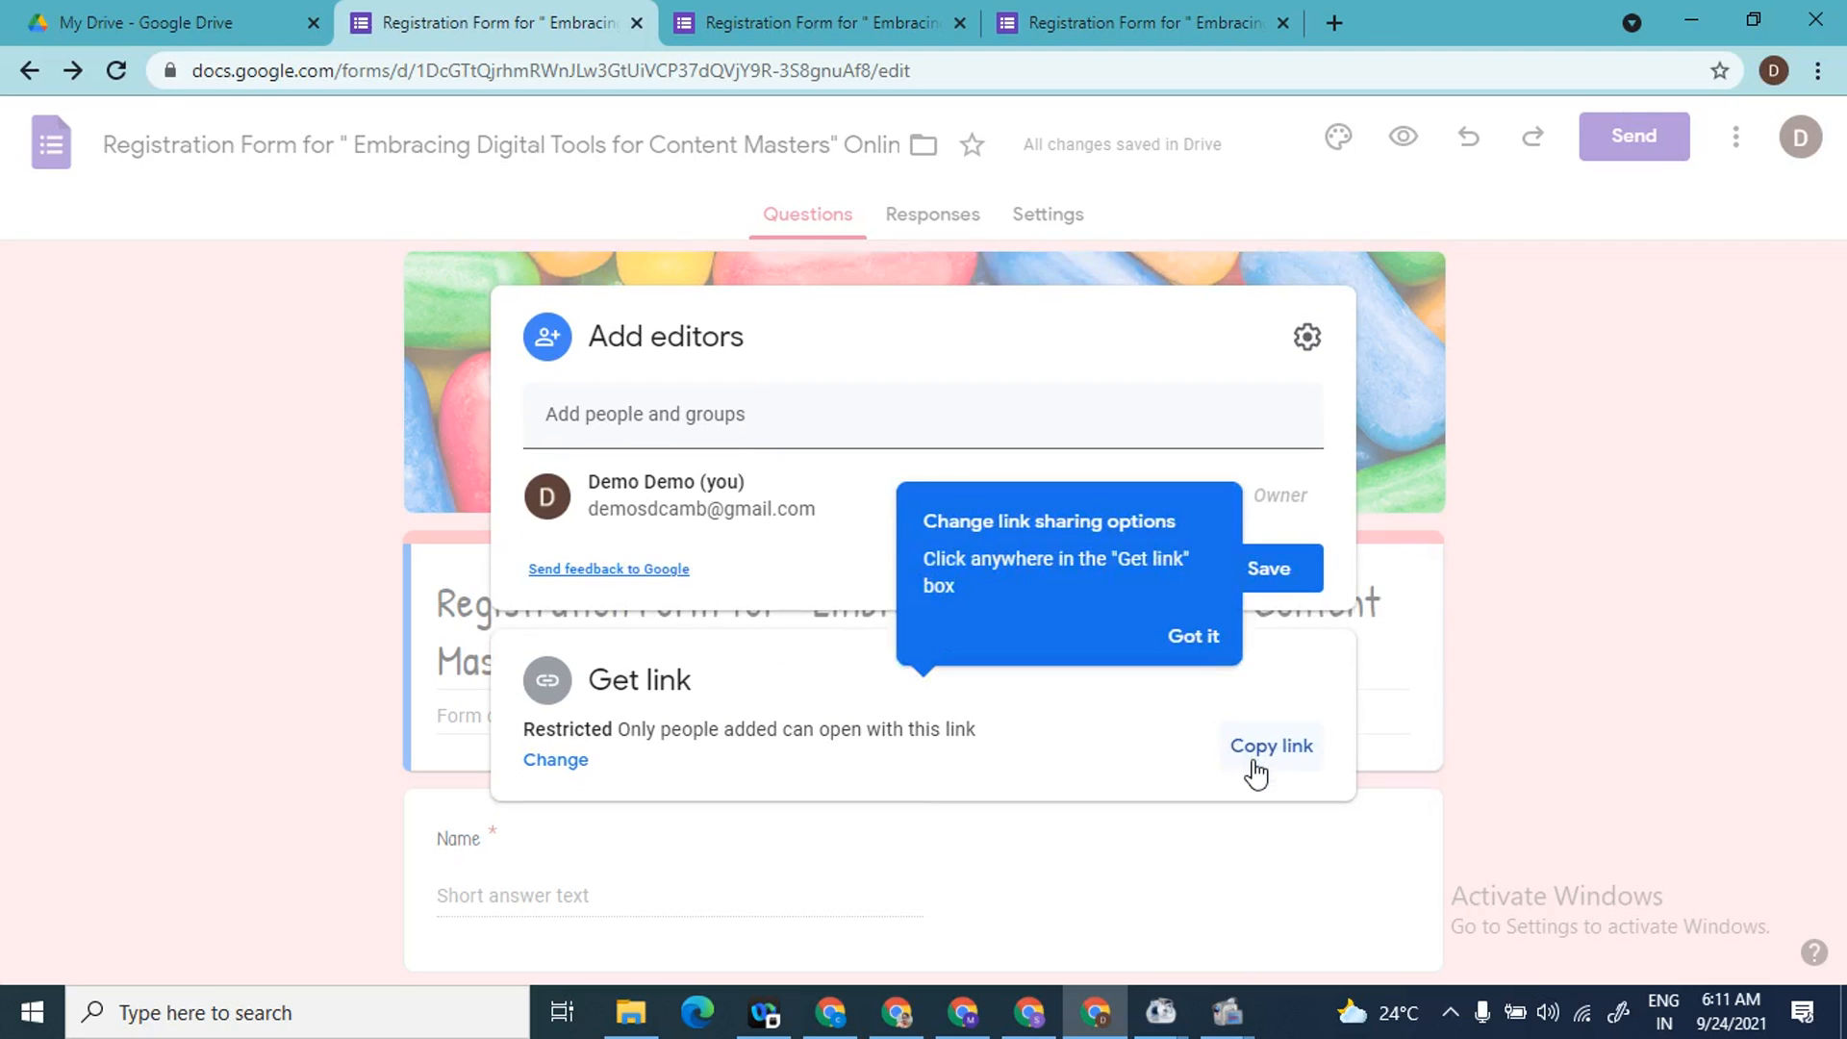
click(1210, 643)
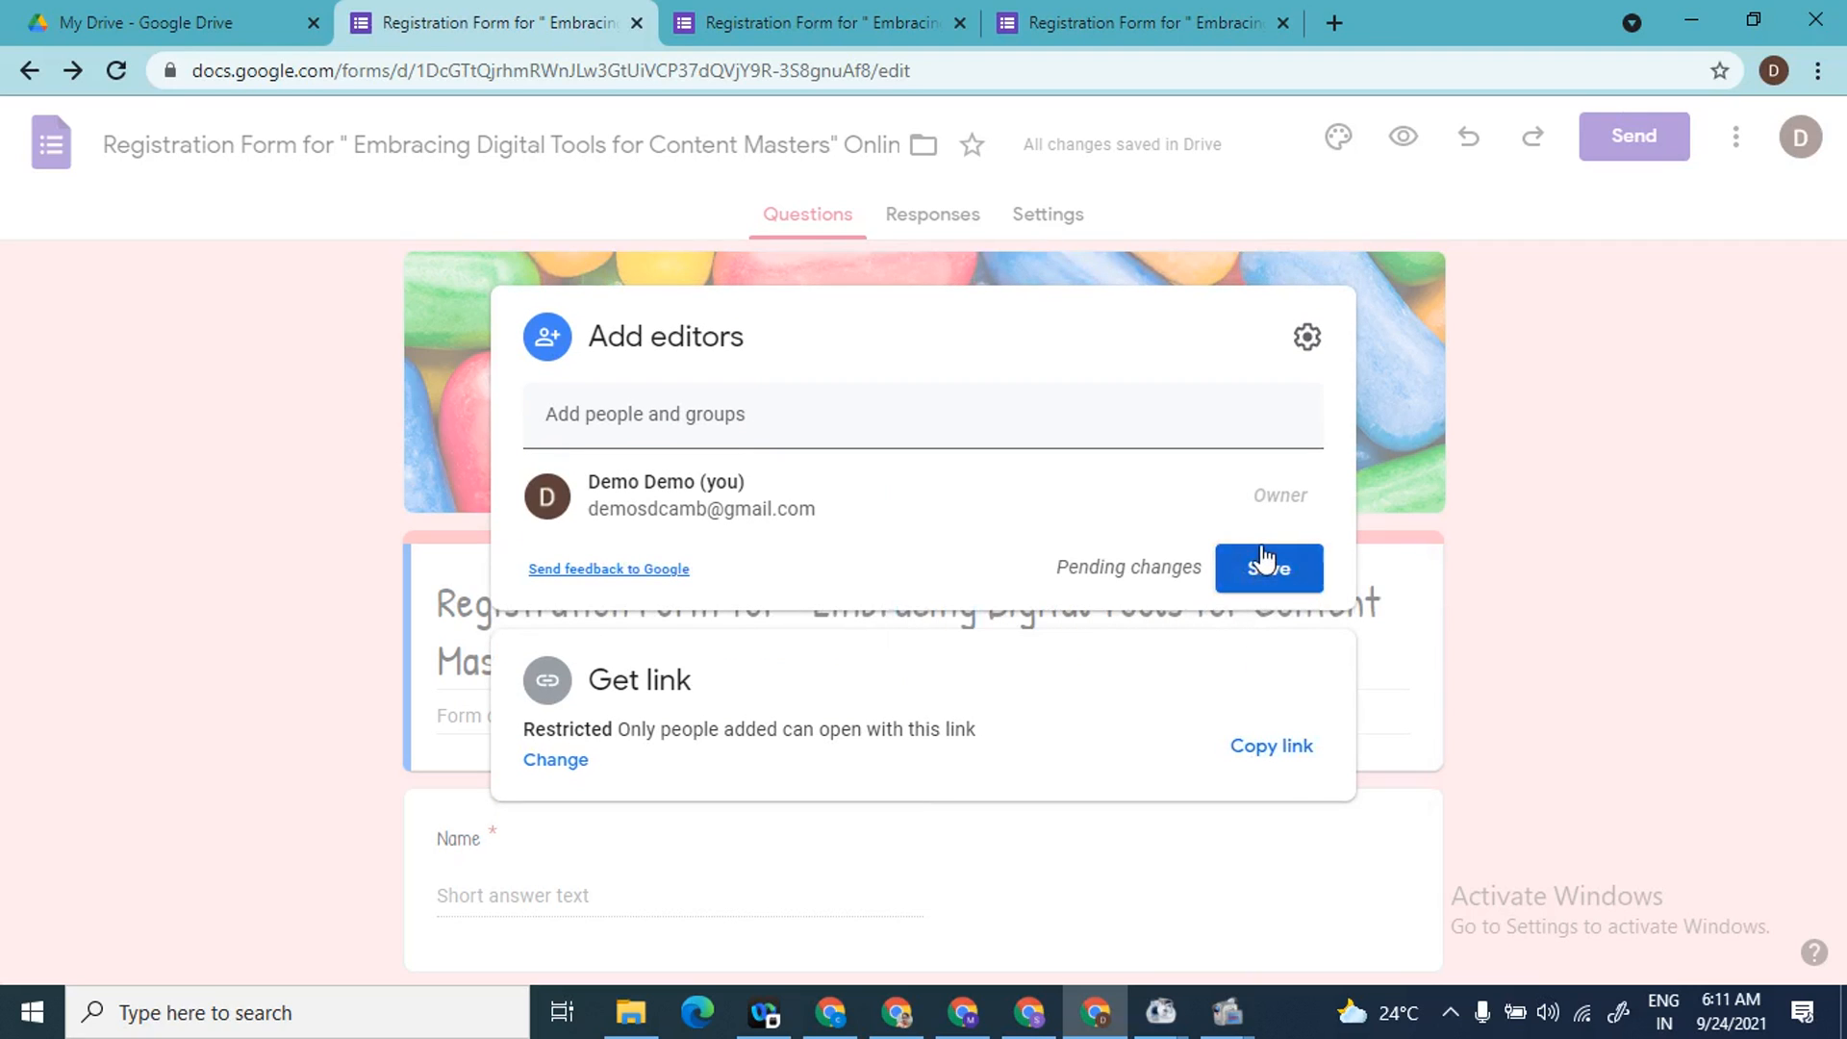
click(1265, 573)
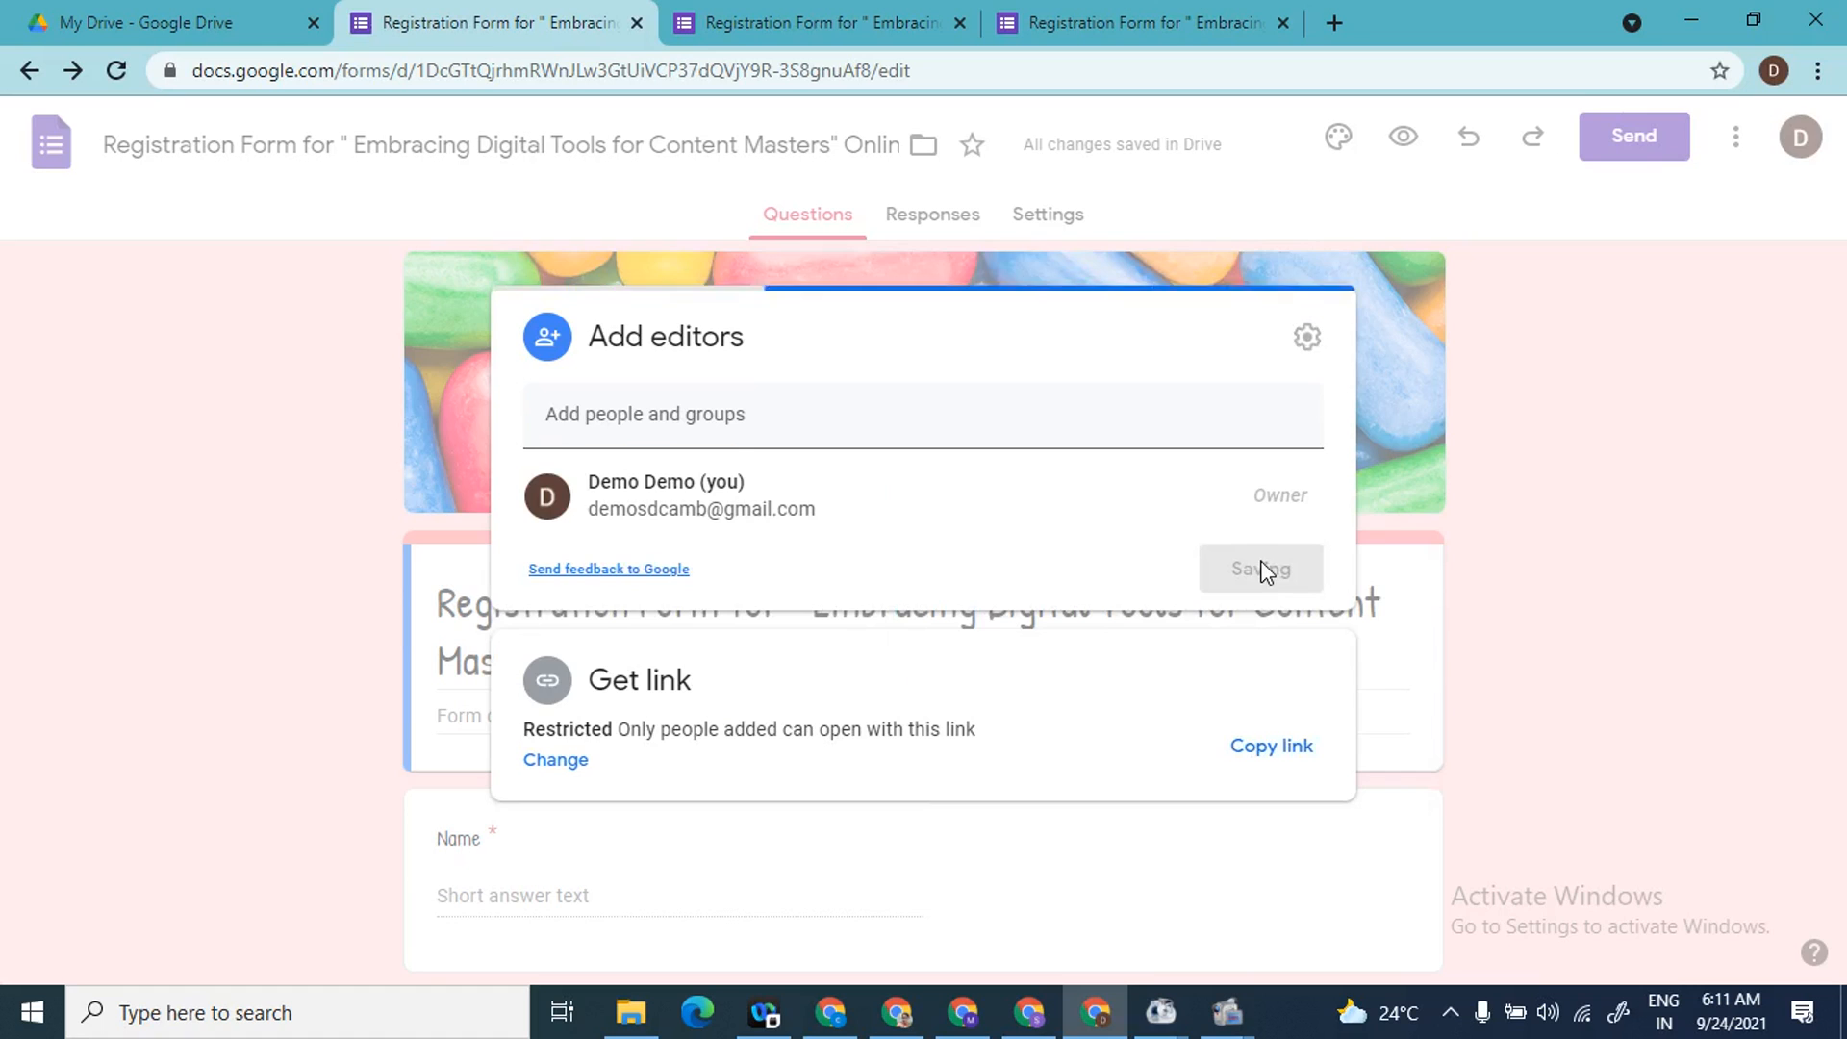